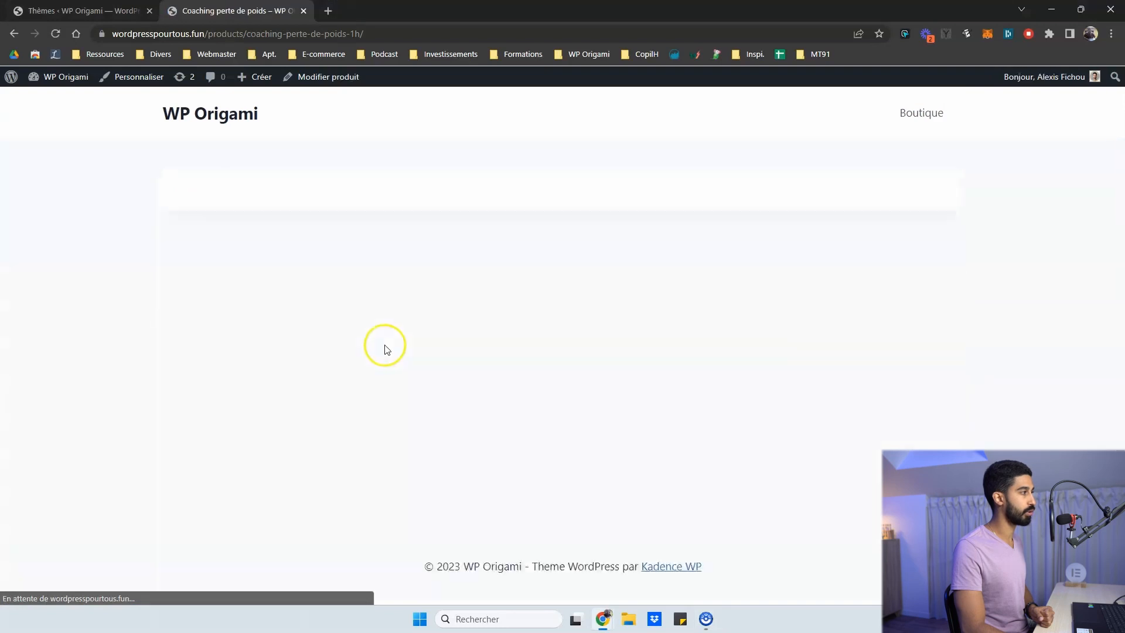
# - Review the Coaching perte de poids product page, from its images and description down to the pricing options and quantity
pyautogui.scroll(-1, 433, 307)
pyautogui.scroll(1, 633, 275)
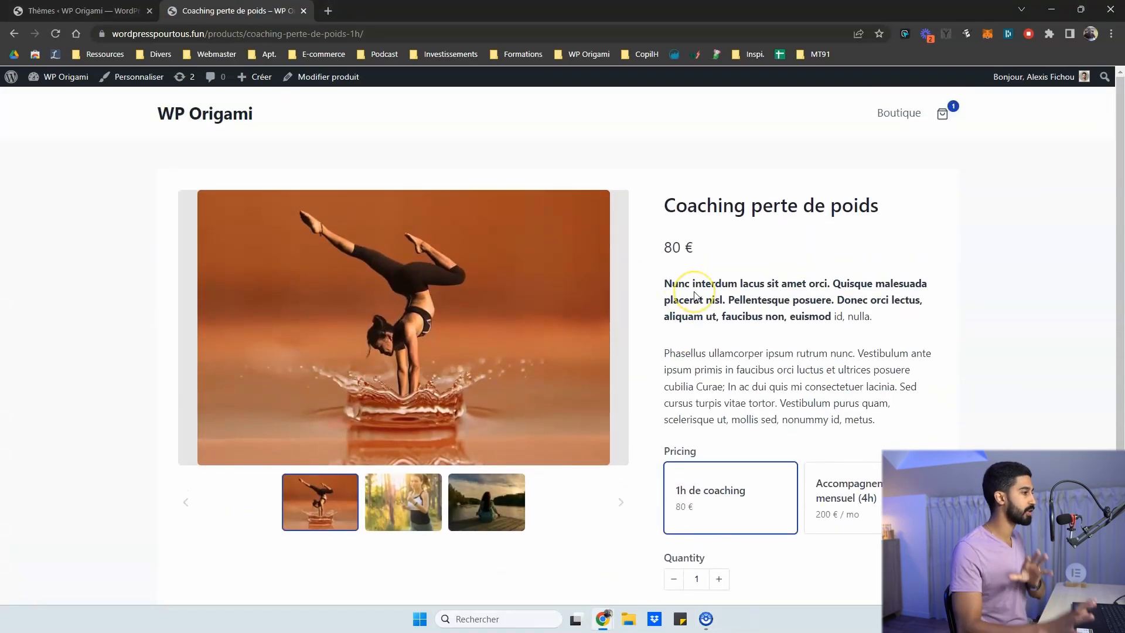
pyautogui.scroll(-1, 492, 301)
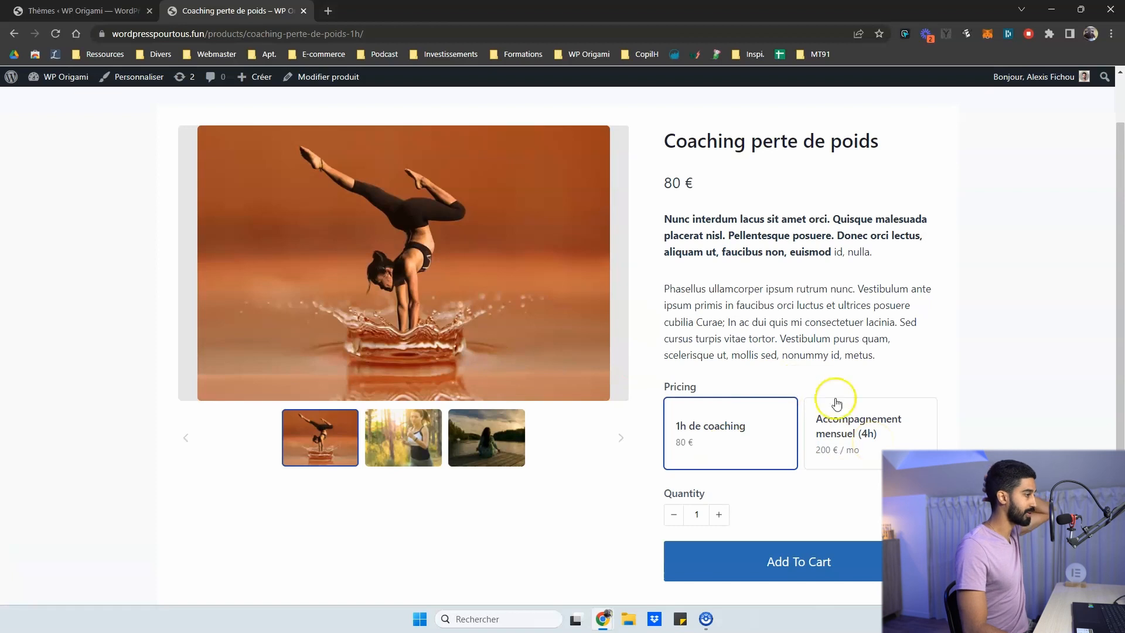
pyautogui.scroll(1, 647, 234)
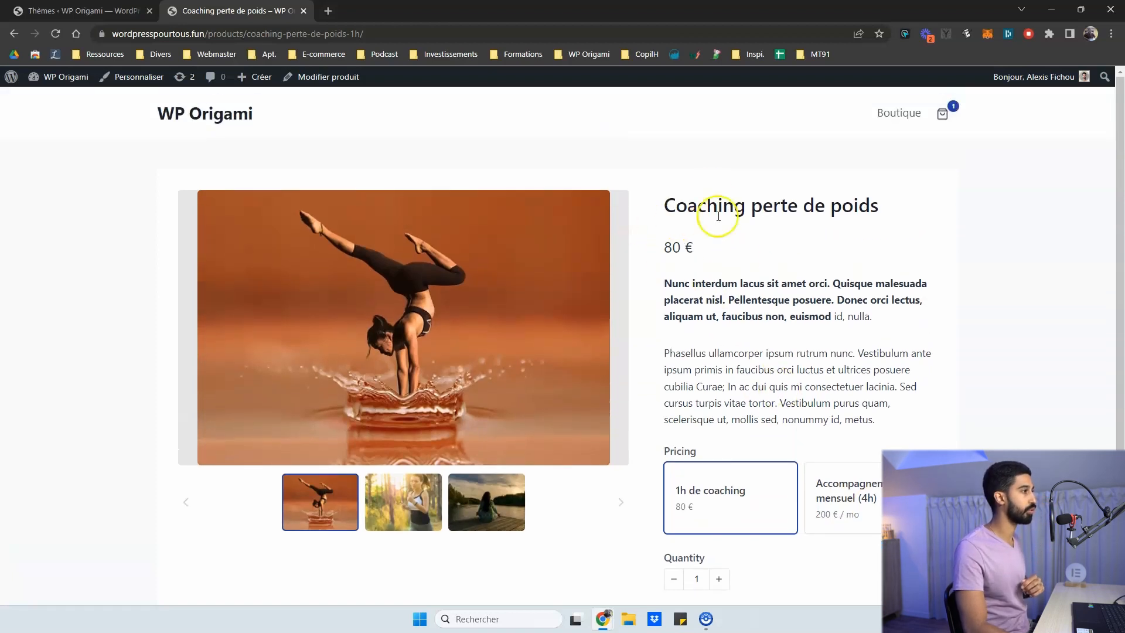
pyautogui.scroll(-3, 685, 282)
pyautogui.scroll(1, 732, 449)
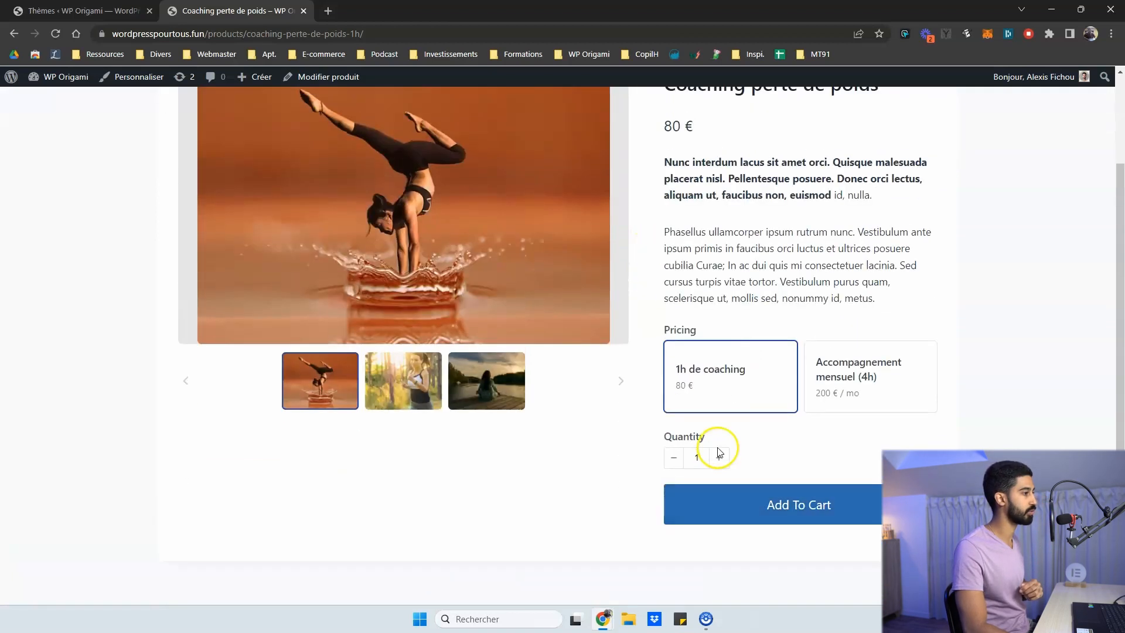
pyautogui.scroll(2, 720, 451)
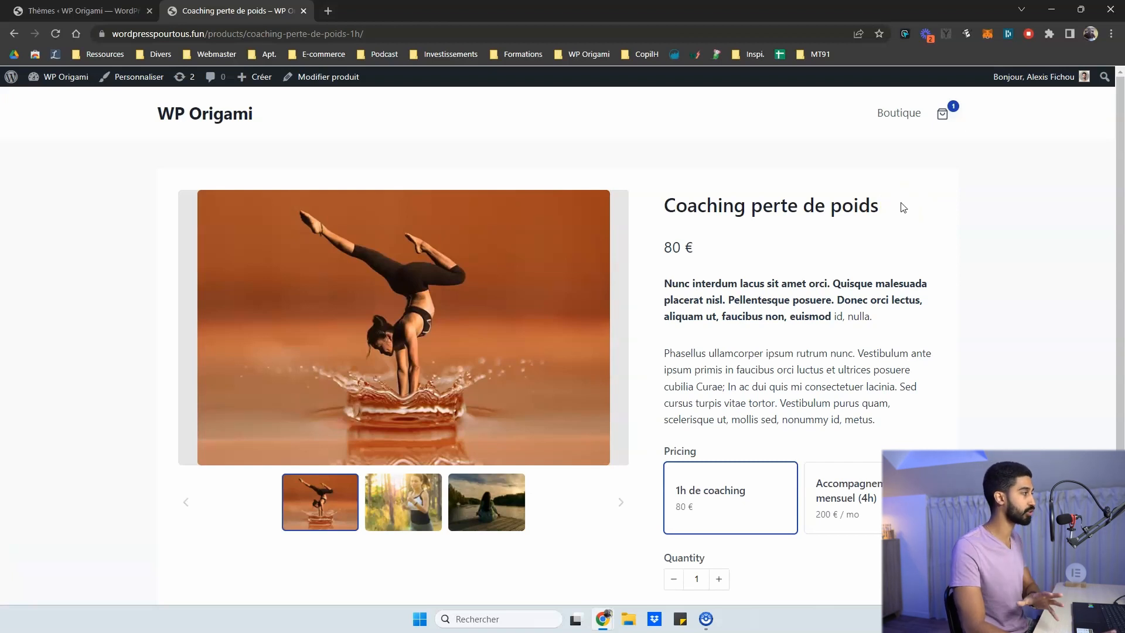
pyautogui.scroll(-3, 762, 246)
pyautogui.scroll(2, 739, 276)
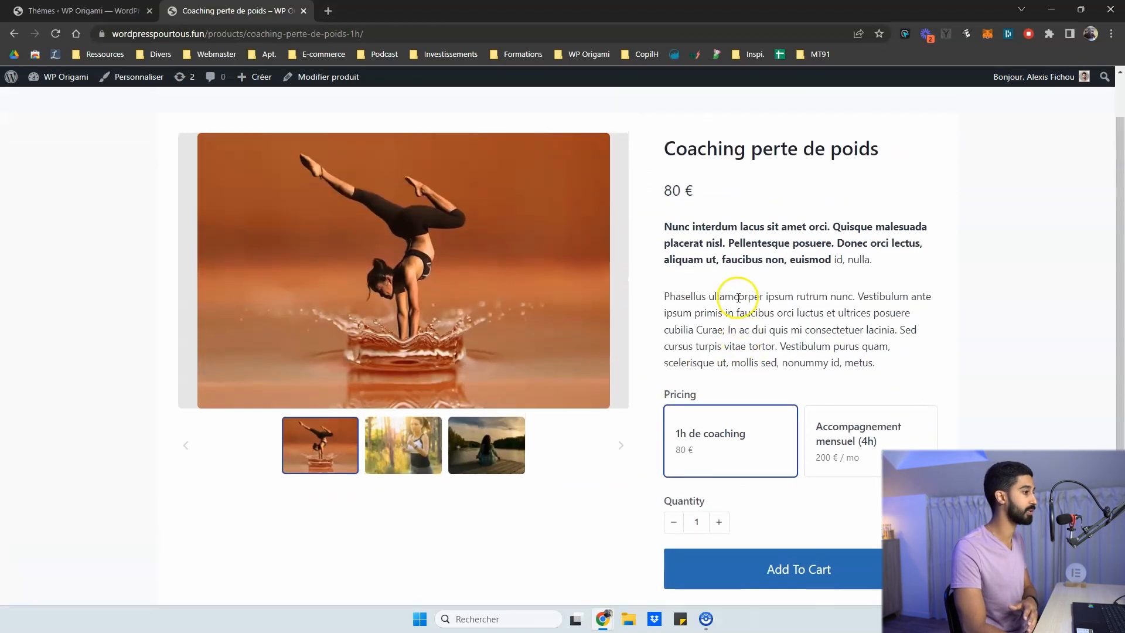
pyautogui.scroll(-1, 743, 297)
pyautogui.scroll(2, 744, 298)
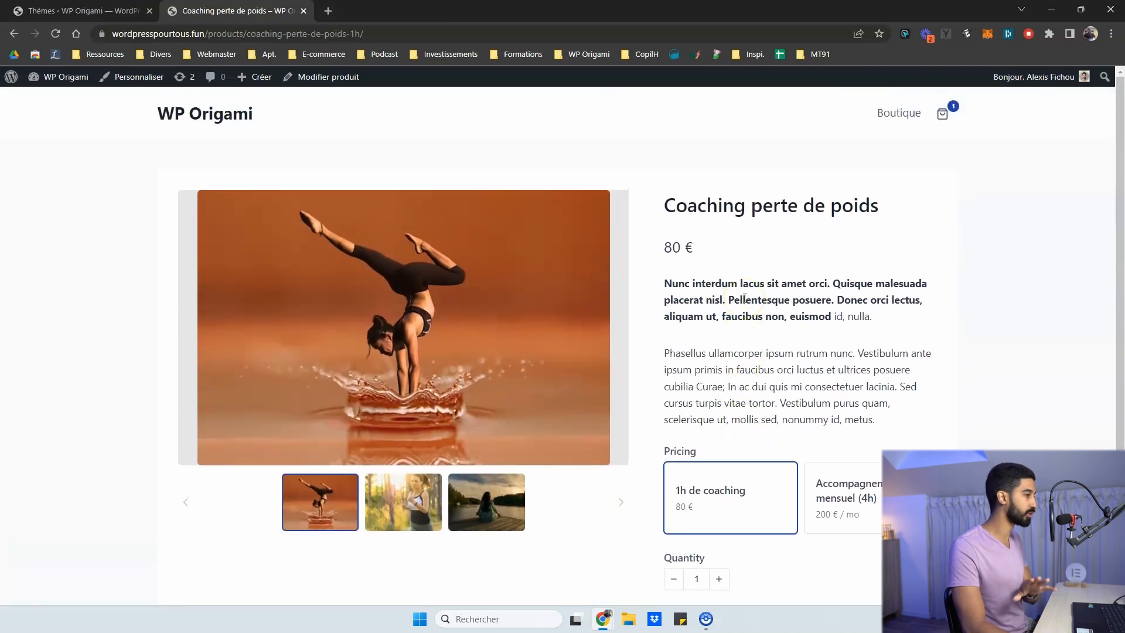
# - Open the site's Boutique page and look over the product grid
pyautogui.click(897, 115)
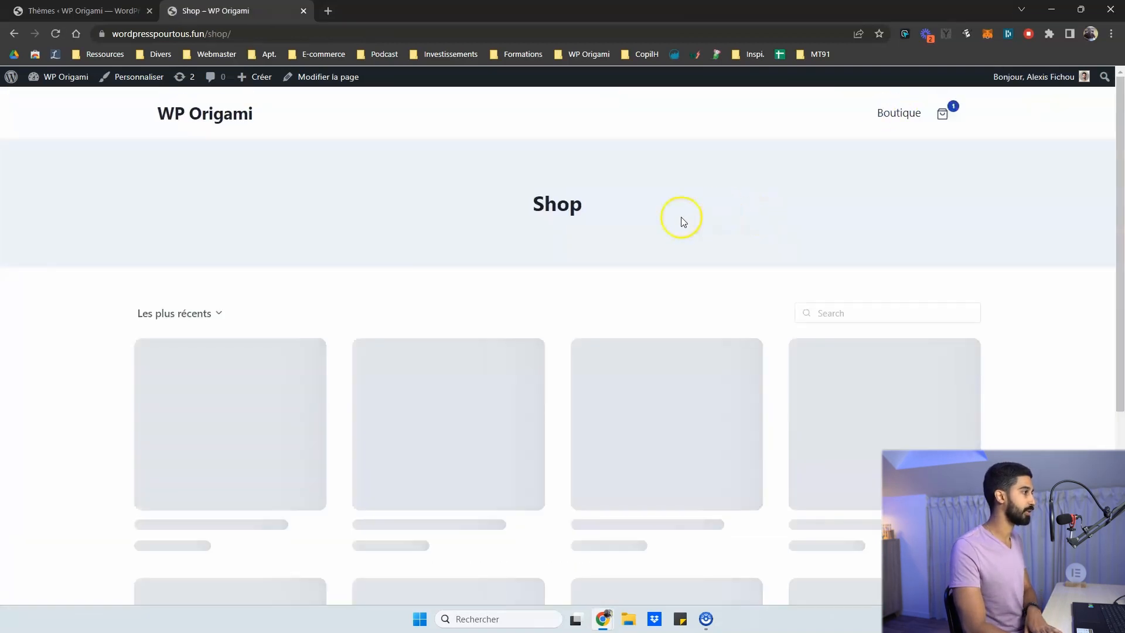
pyautogui.scroll(-1, 703, 220)
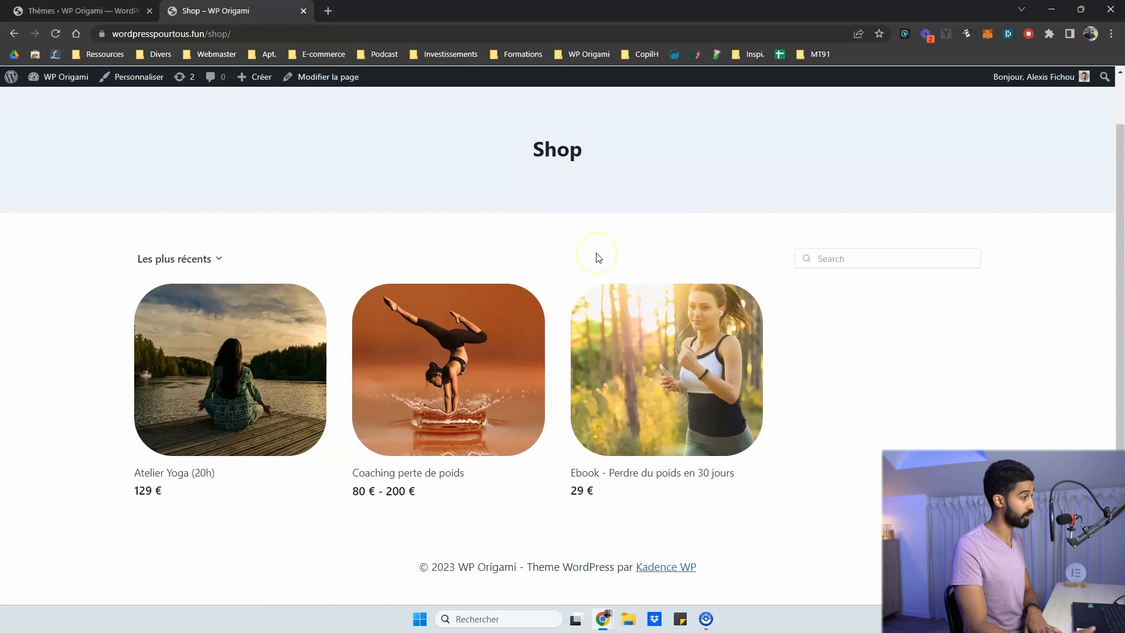
pyautogui.scroll(1, 253, 254)
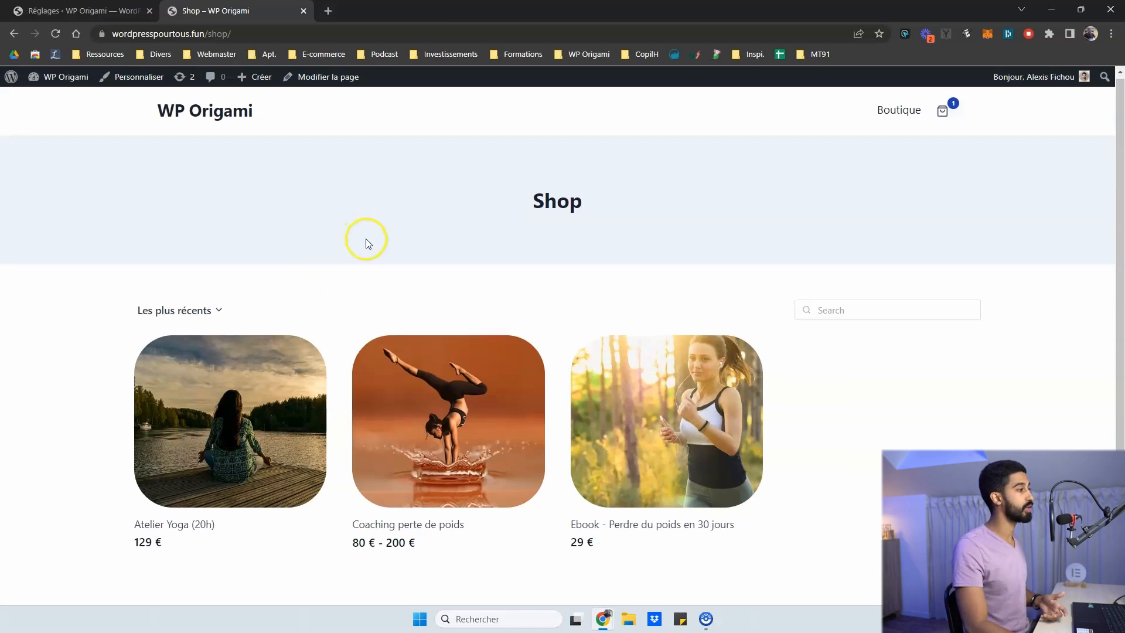
pyautogui.scroll(-1, 367, 240)
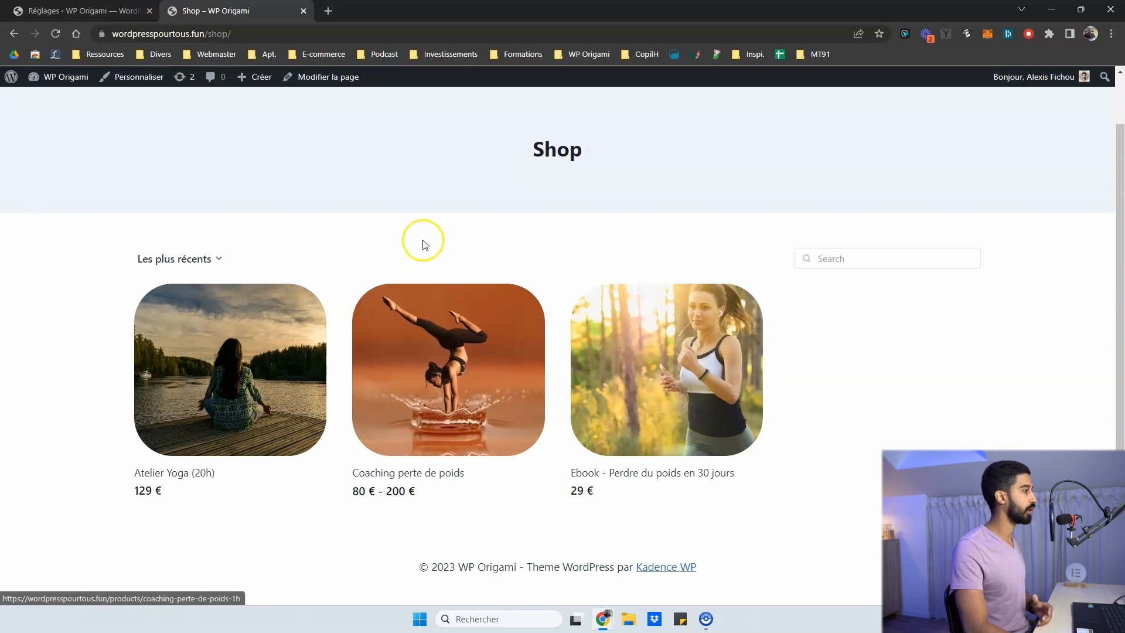
pyautogui.scroll(1, 426, 245)
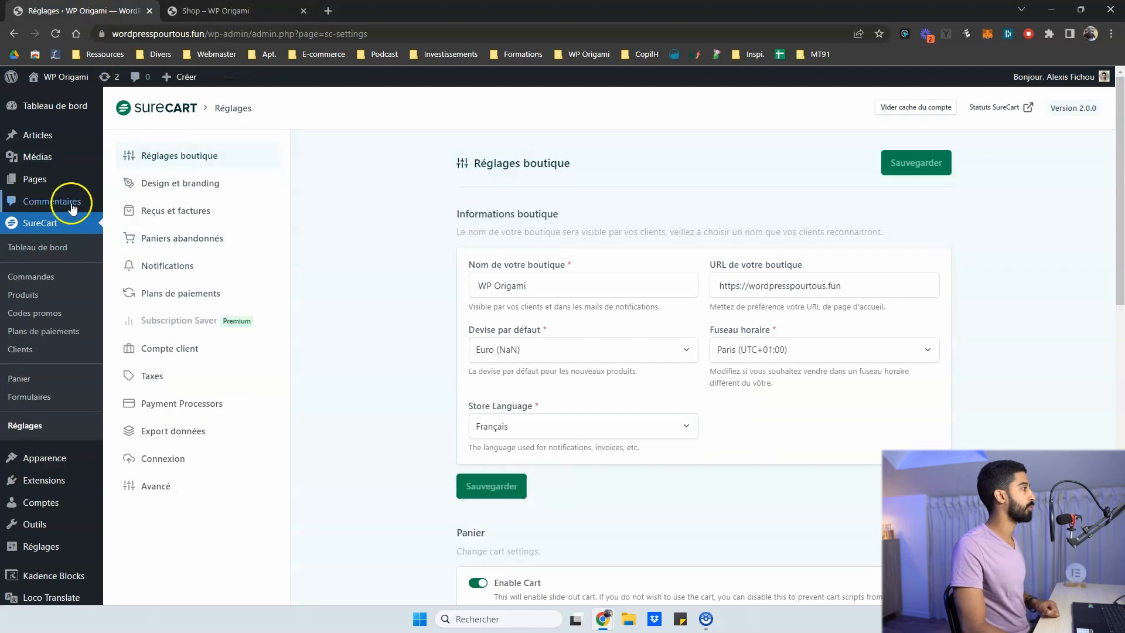
# - View the site's list of pages, and open the Coaching perte de poids product from the shop to review its details
pyautogui.click(61, 182)
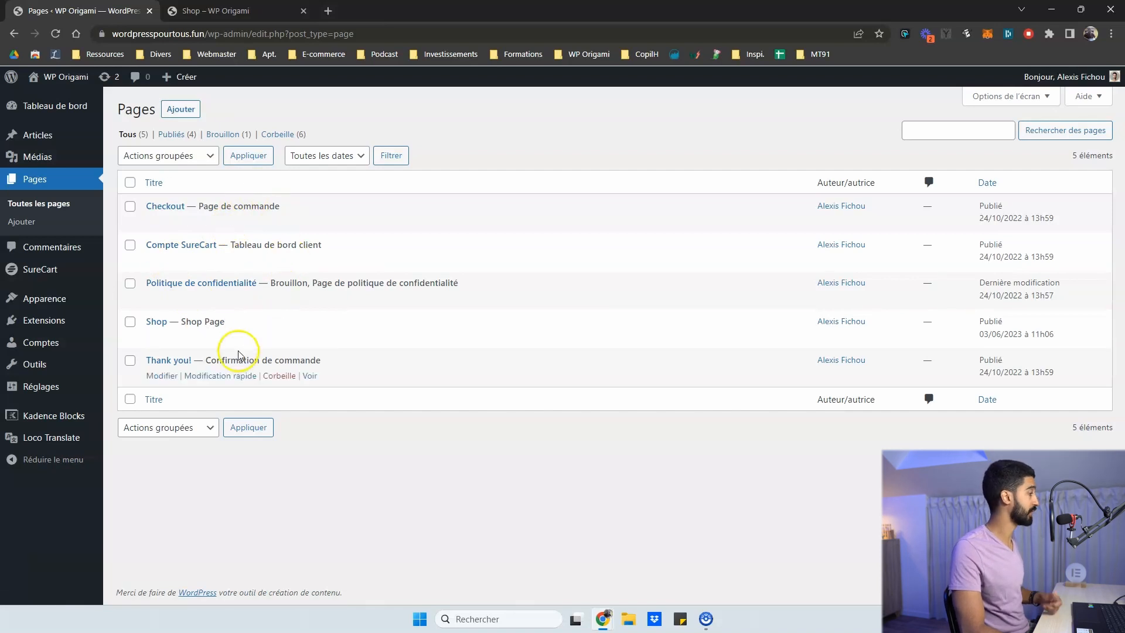
pyautogui.hotkey('ctrl', 'Tab')
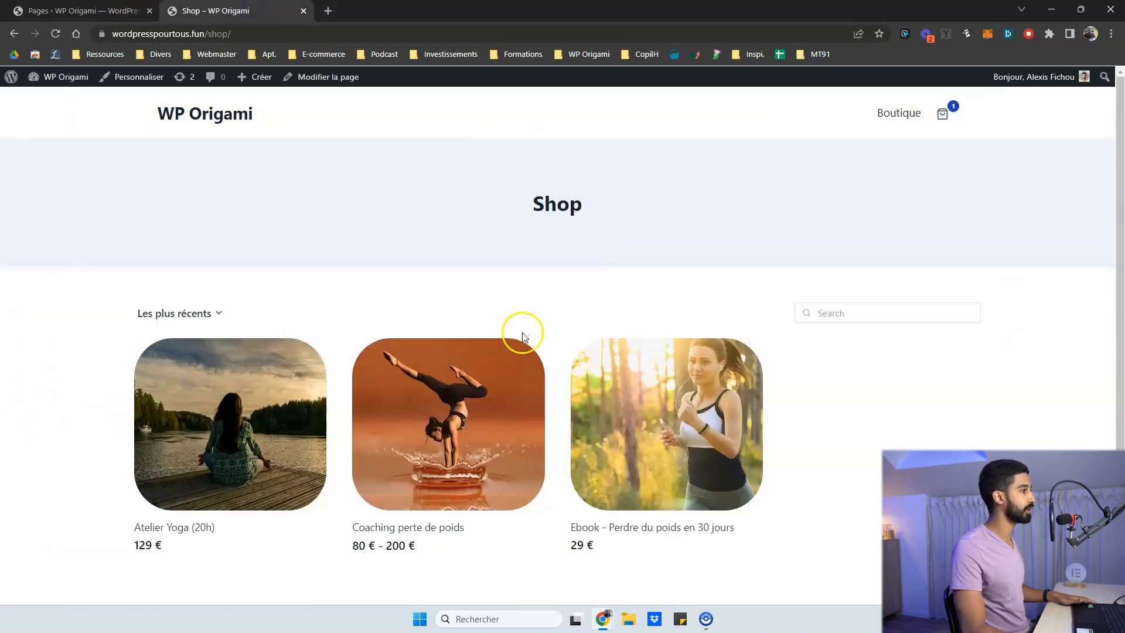
pyautogui.scroll(-1, 444, 375)
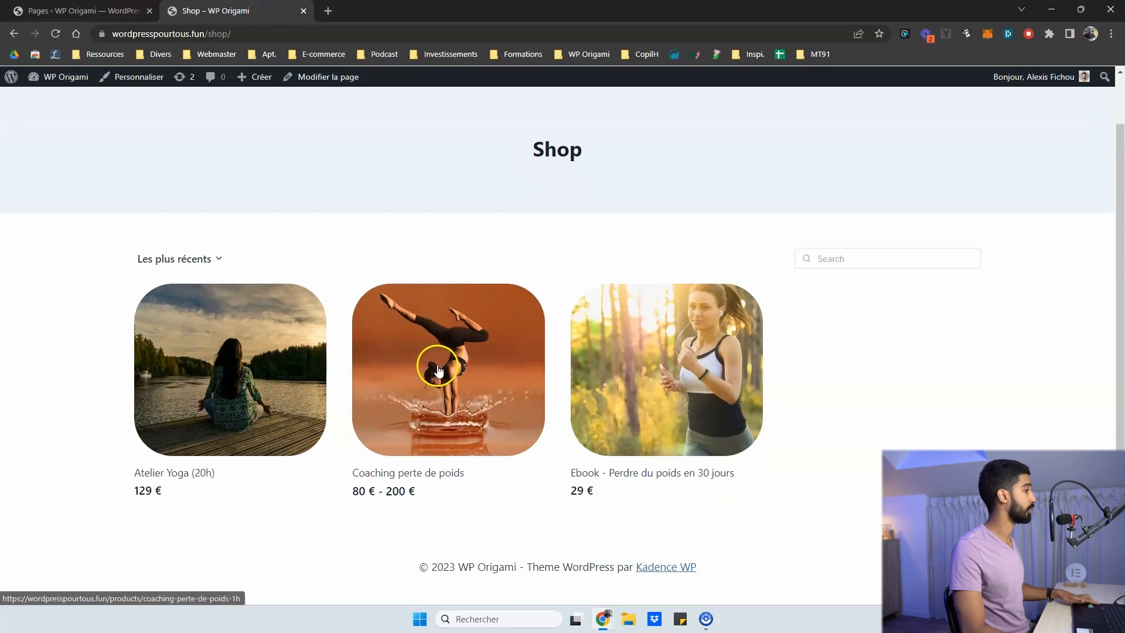
pyautogui.click(471, 360)
pyautogui.scroll(-1, 715, 340)
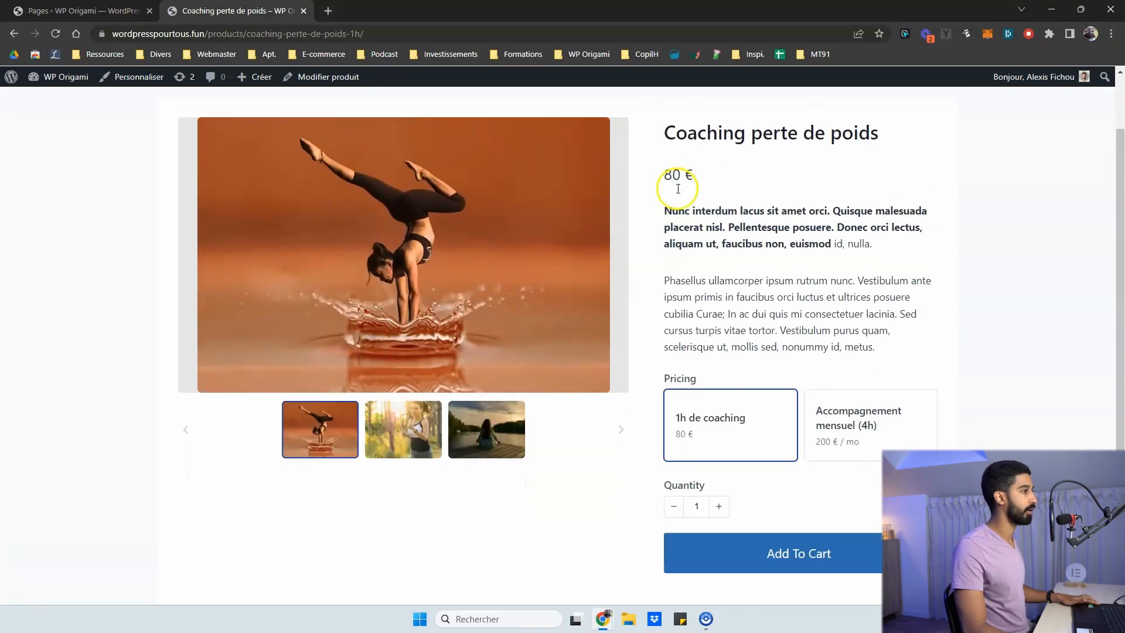
pyautogui.scroll(-2, 678, 189)
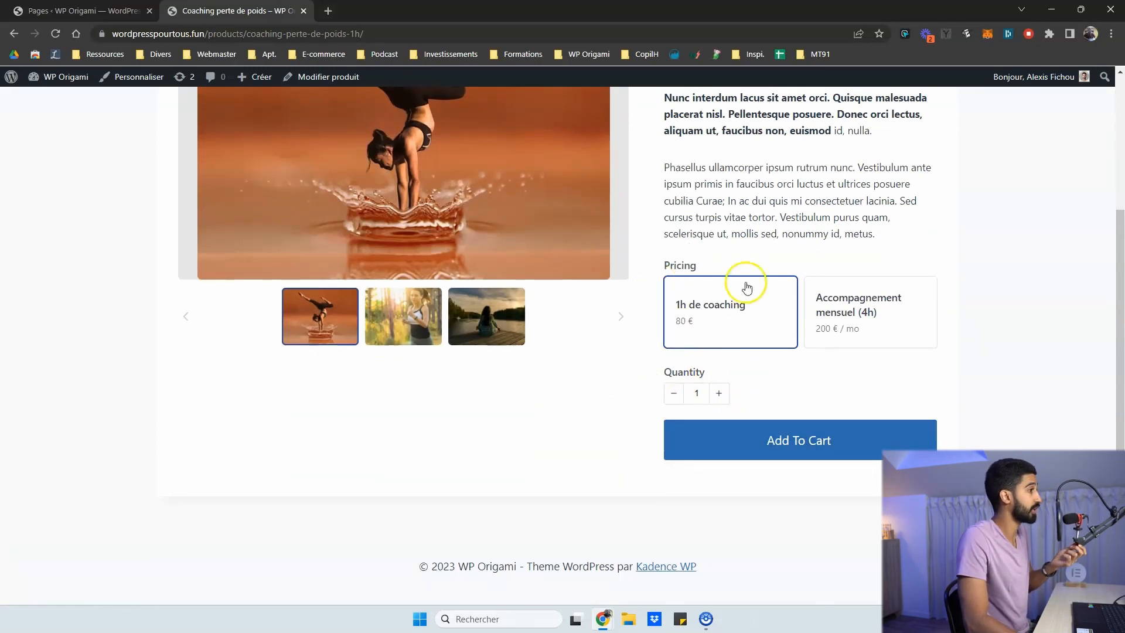
pyautogui.scroll(3, 740, 226)
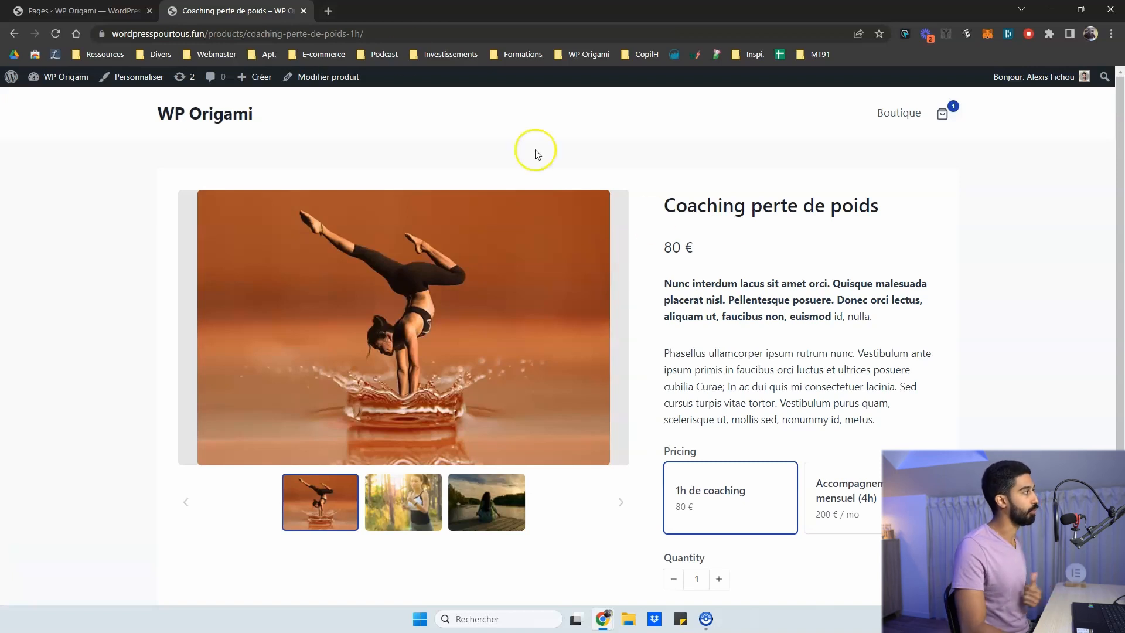
# - Open the Shop page in the block editor and inspect its Product List block in the list view
pyautogui.click(87, 10)
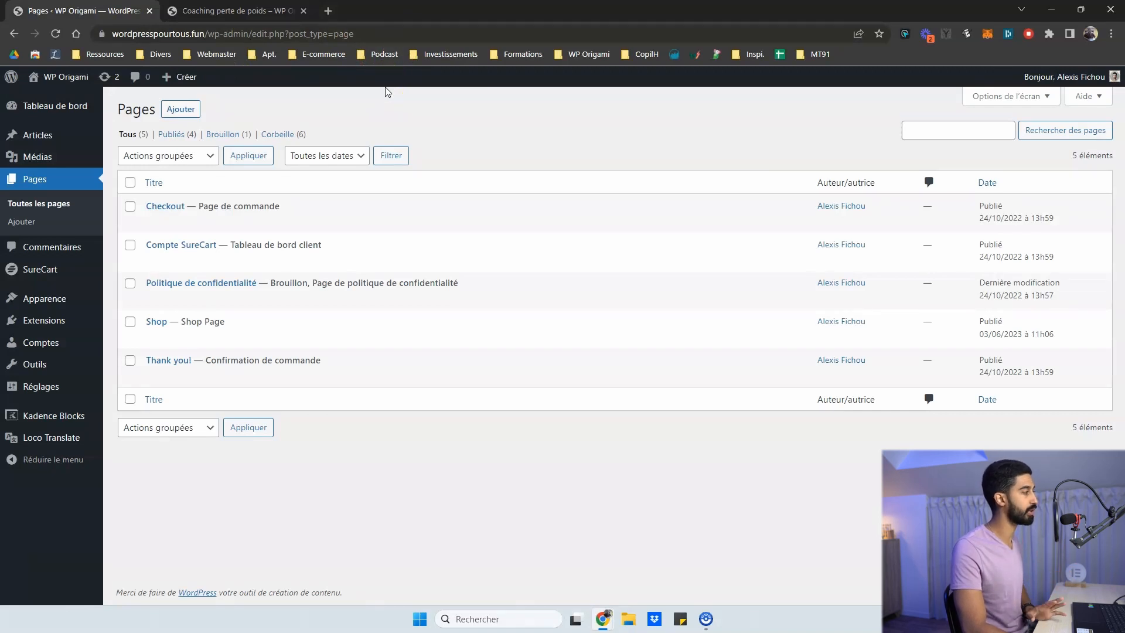
pyautogui.click(158, 326)
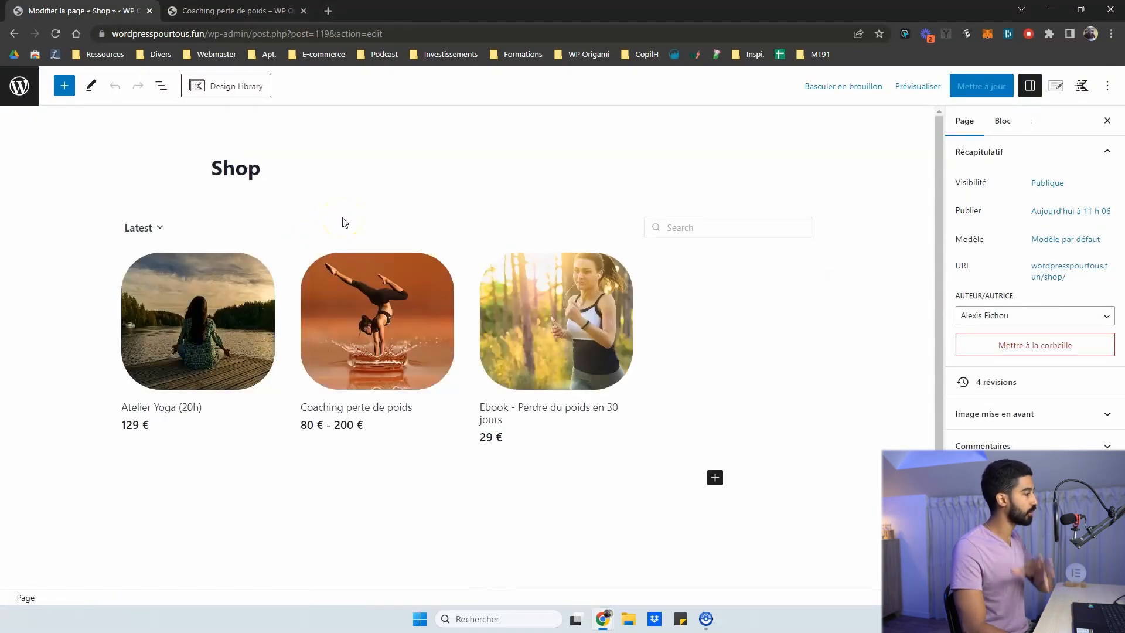
pyautogui.click(354, 212)
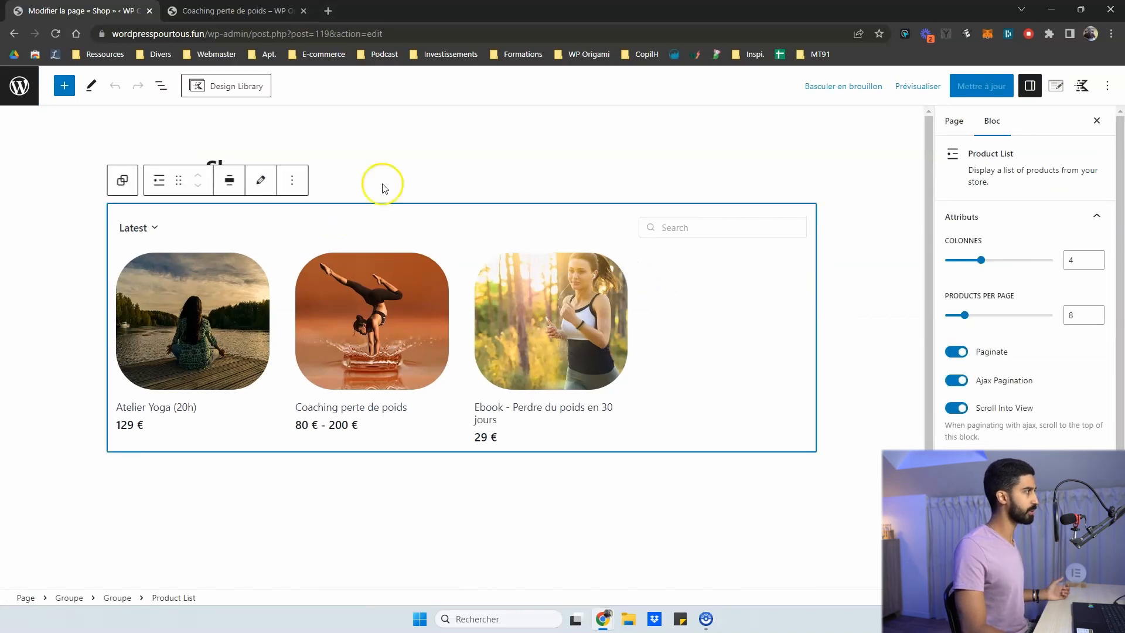
pyautogui.click(162, 87)
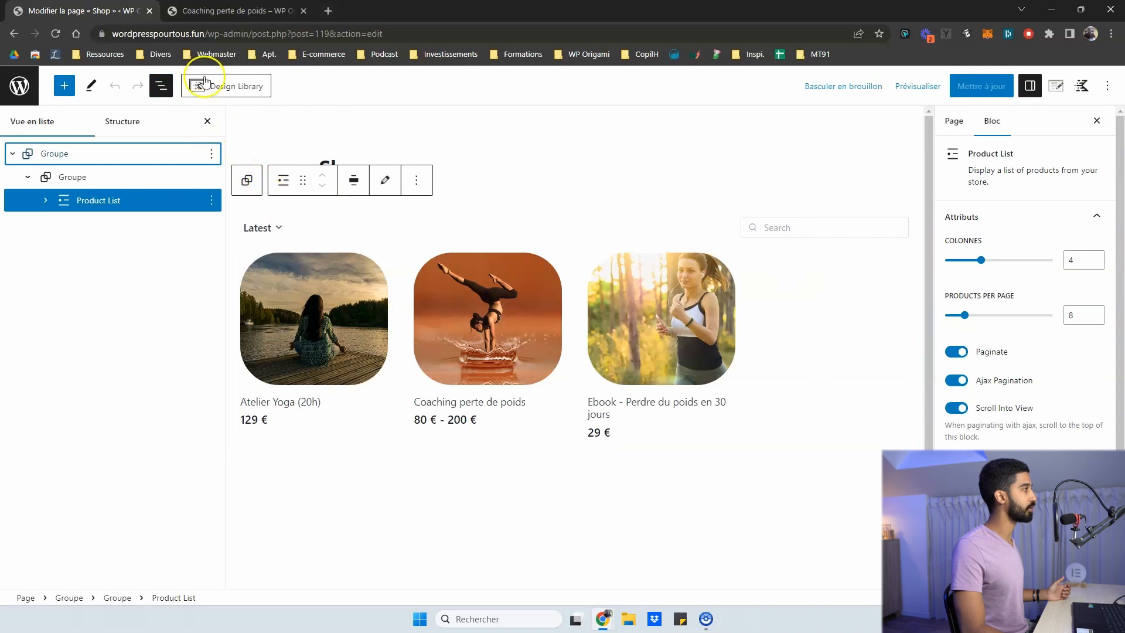
# - Open the WordPress dashboard in a new browser tab placed first, and bring up the SureCart product list
pyautogui.click(222, 11)
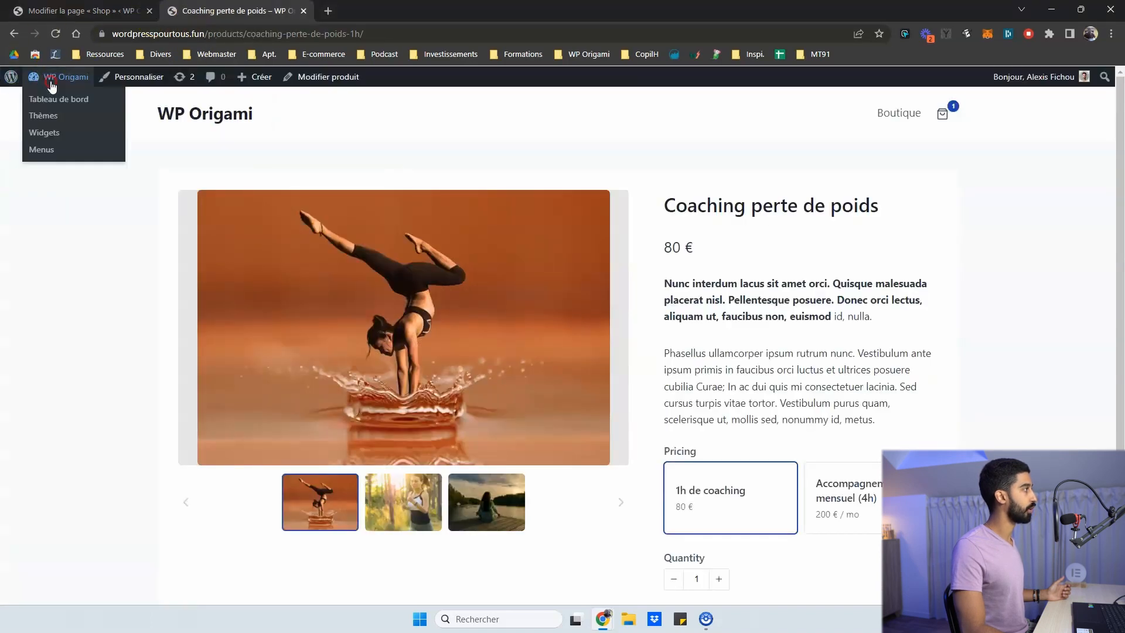
pyautogui.middleClick(55, 96)
pyautogui.moveTo(352, 11); pyautogui.dragTo(112, 10)
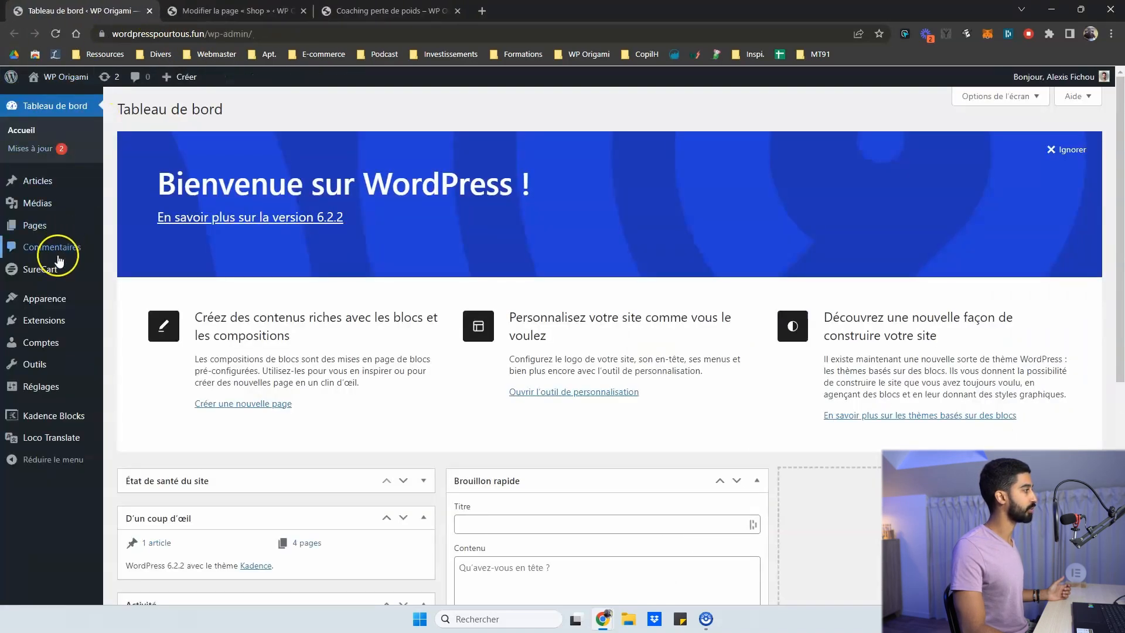
pyautogui.moveTo(58, 271)
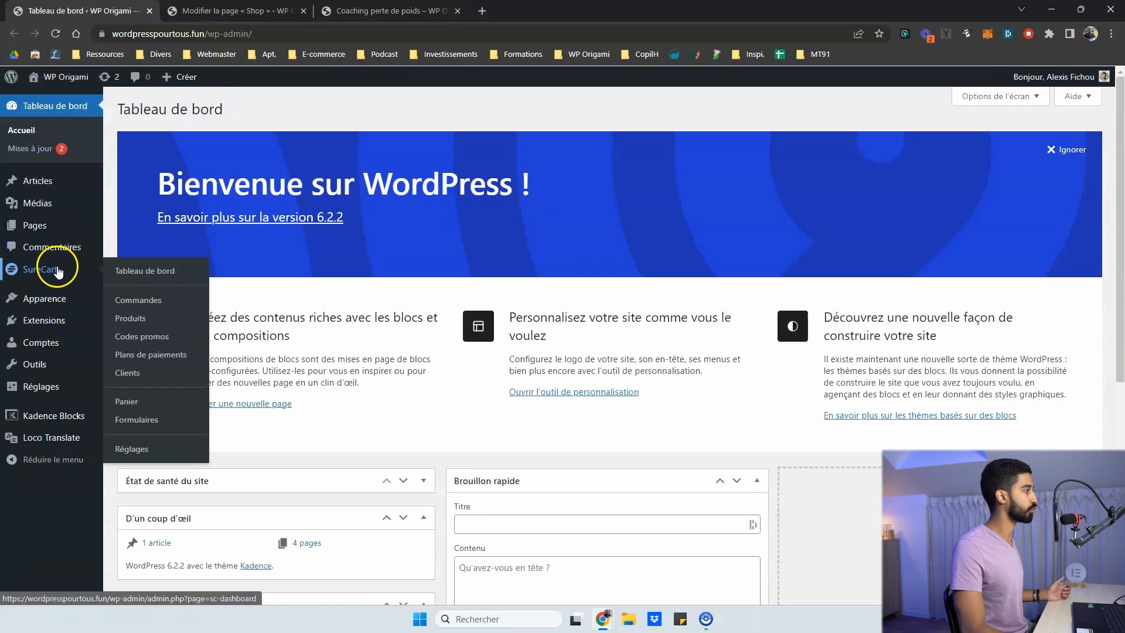
pyautogui.click(135, 319)
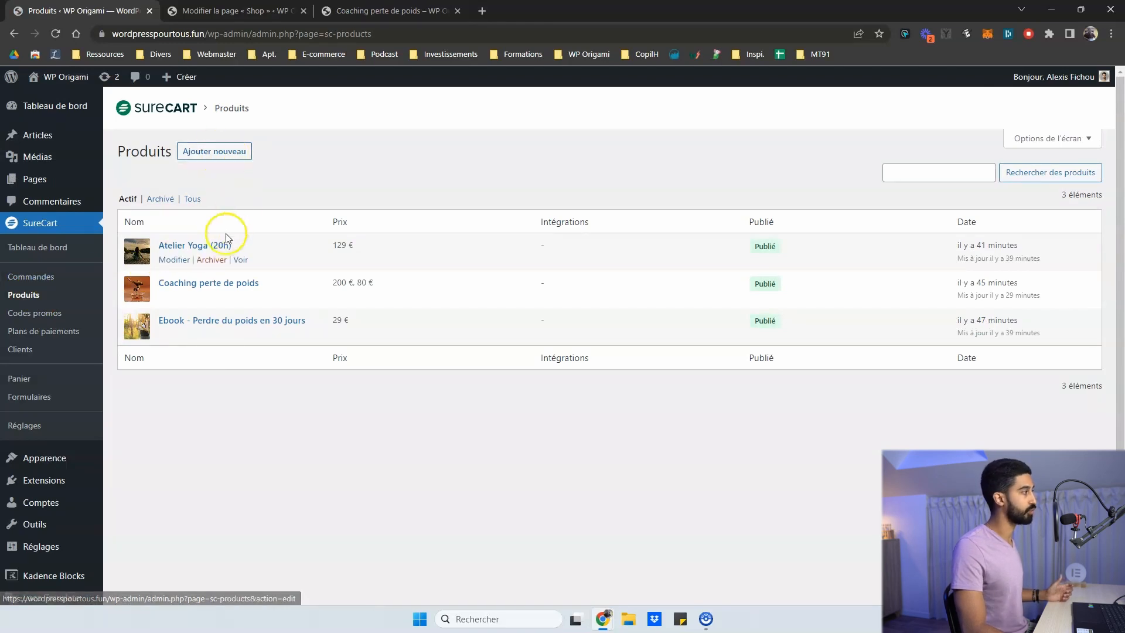
# - Open the Atelier Yoga (20h) product for editing and review its description, images and price sections
pyautogui.click(216, 245)
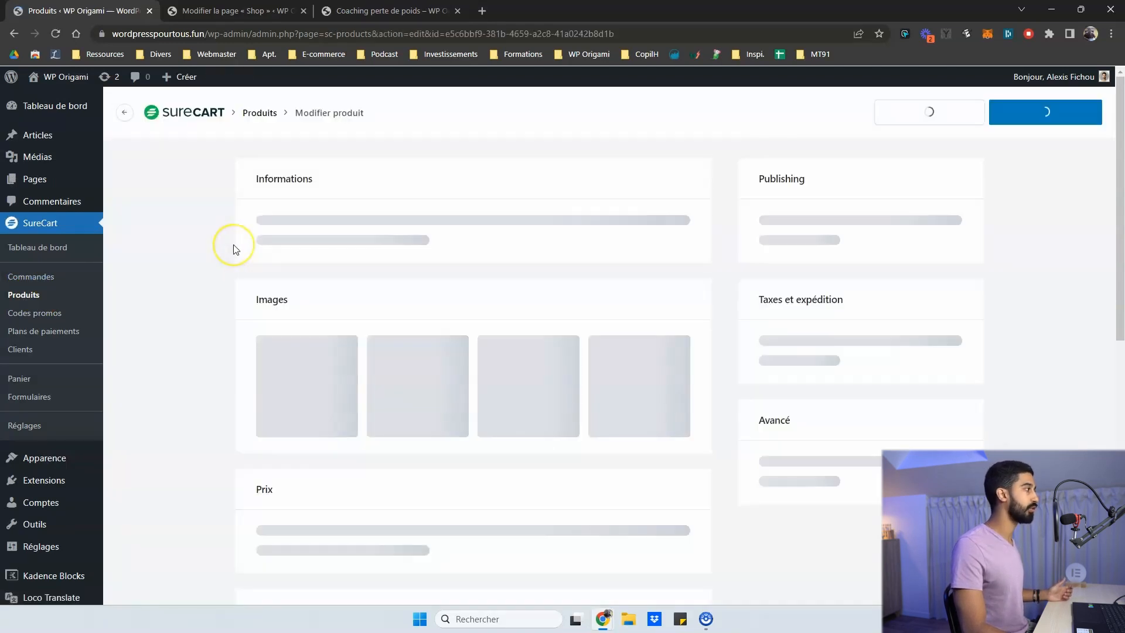
pyautogui.scroll(-5, 236, 249)
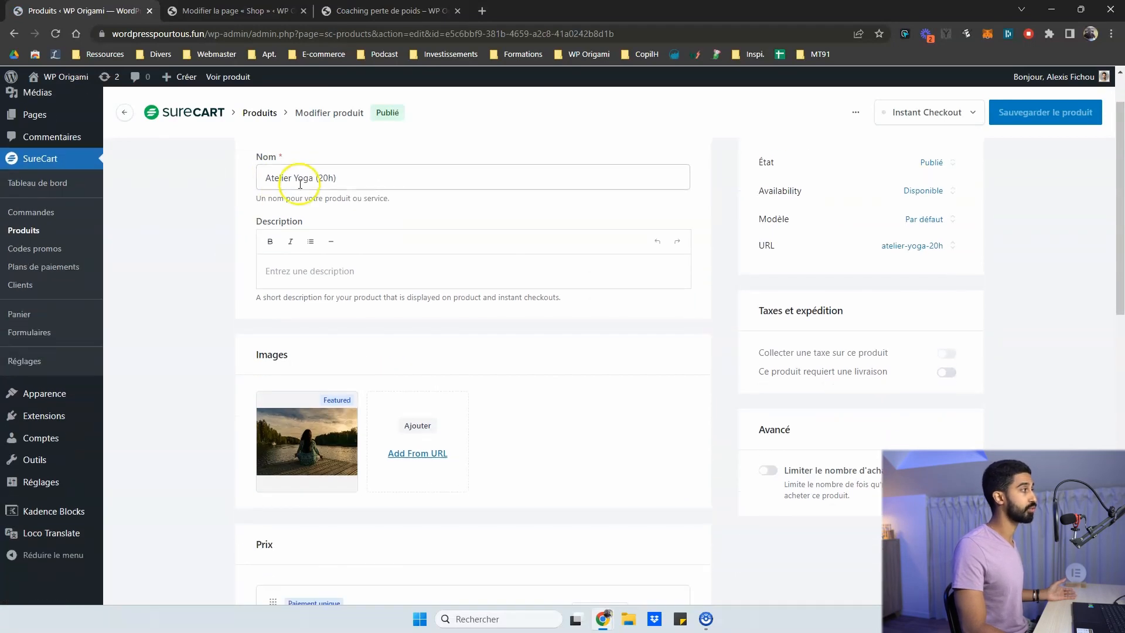
pyautogui.scroll(2, 252, 280)
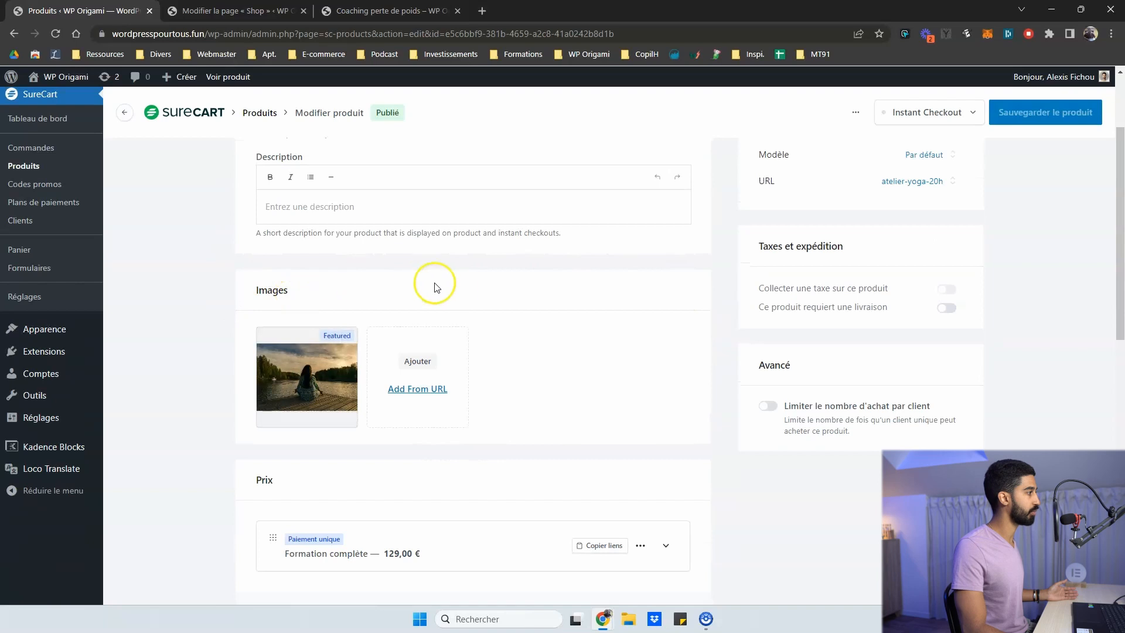
pyautogui.scroll(-2, 447, 308)
pyautogui.scroll(-2, 447, 309)
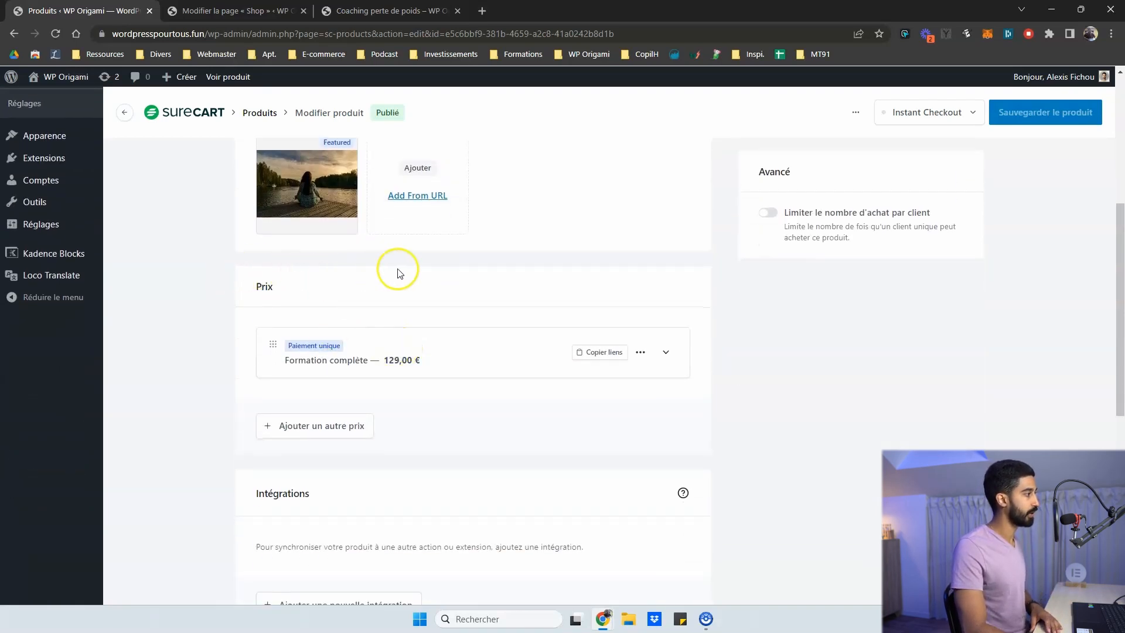
pyautogui.scroll(-1, 357, 361)
# - Start adding another price to the product with the payment type Paiement fractionné
pyautogui.click(311, 366)
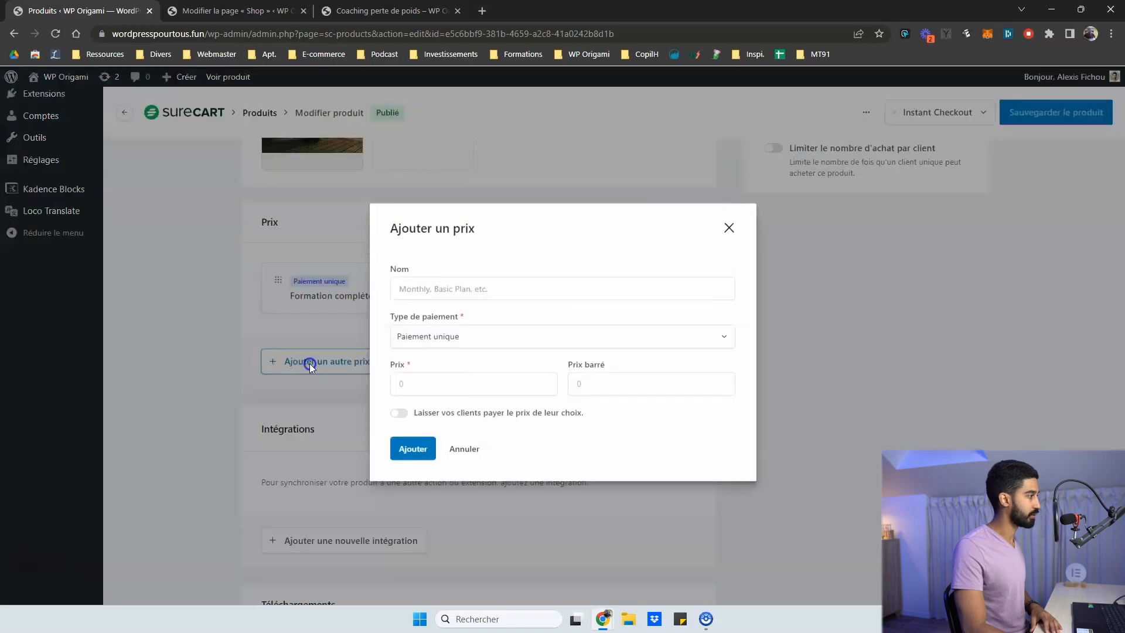
pyautogui.click(449, 331)
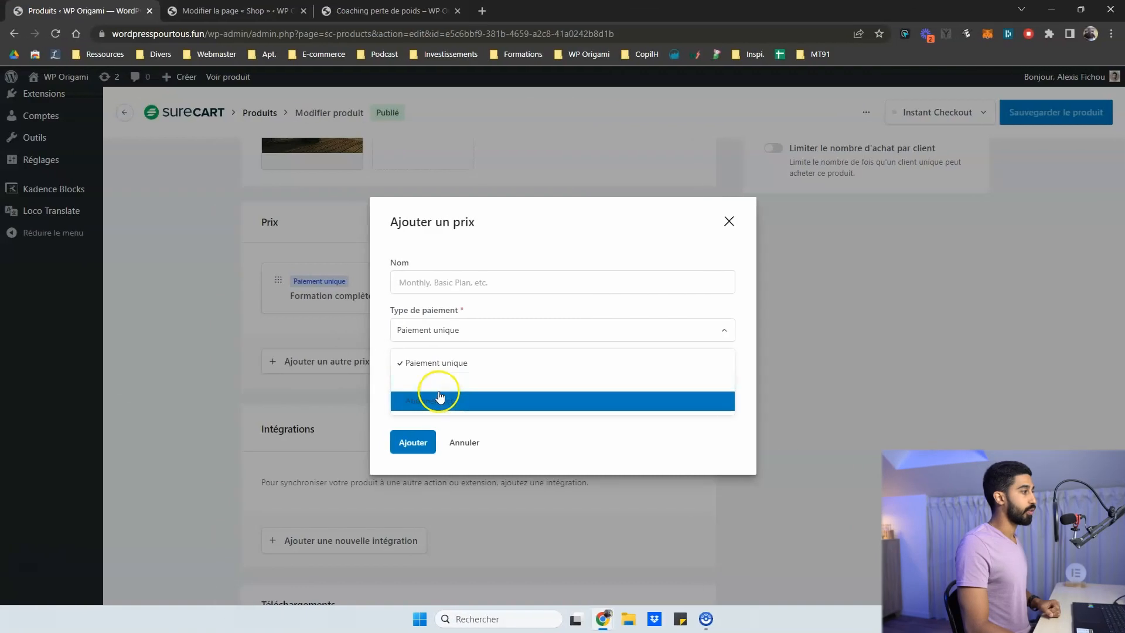
pyautogui.click(440, 394)
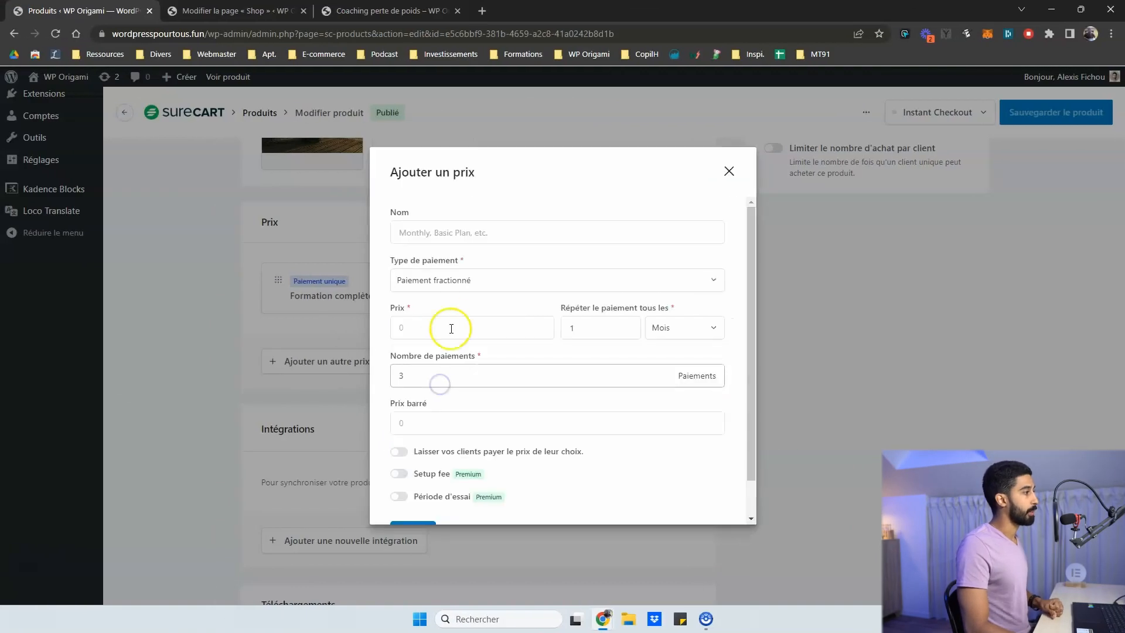
# - Try the payment type Abonnement for the additional price, check its repeat intervals, and cancel adding the price
pyautogui.scroll(-1, 448, 325)
pyautogui.click(475, 240)
pyautogui.click(442, 308)
pyautogui.click(460, 327)
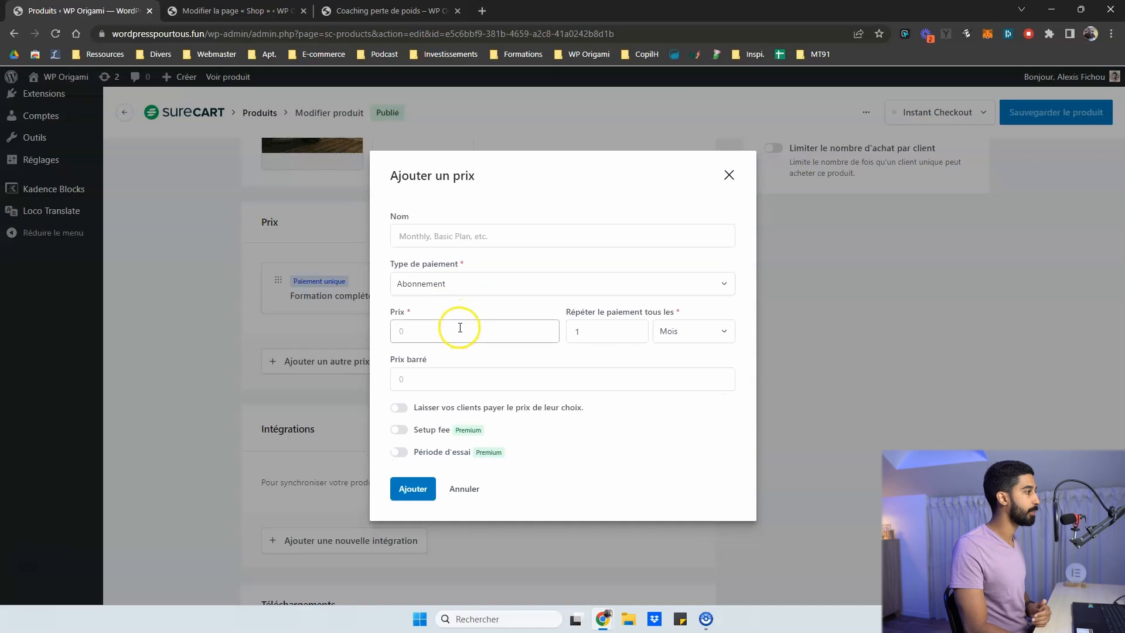
pyautogui.click(706, 332)
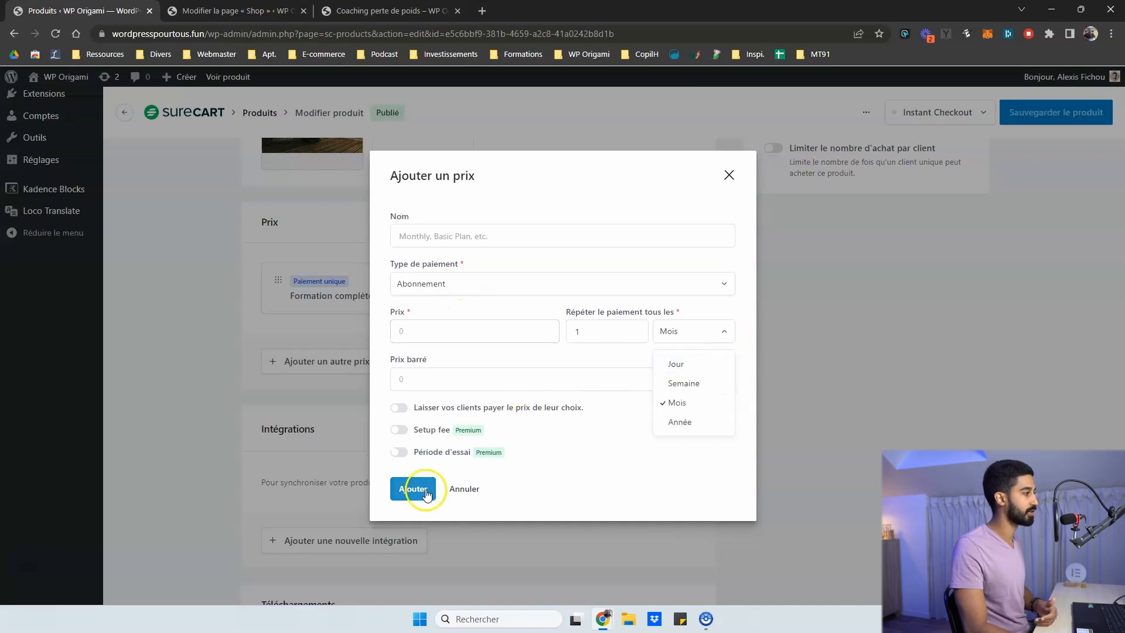
pyautogui.click(461, 489)
# - Review the product's sections from Informations to Métadonnées, including the source options for adding a download and the Intégrations section
pyautogui.scroll(4, 445, 469)
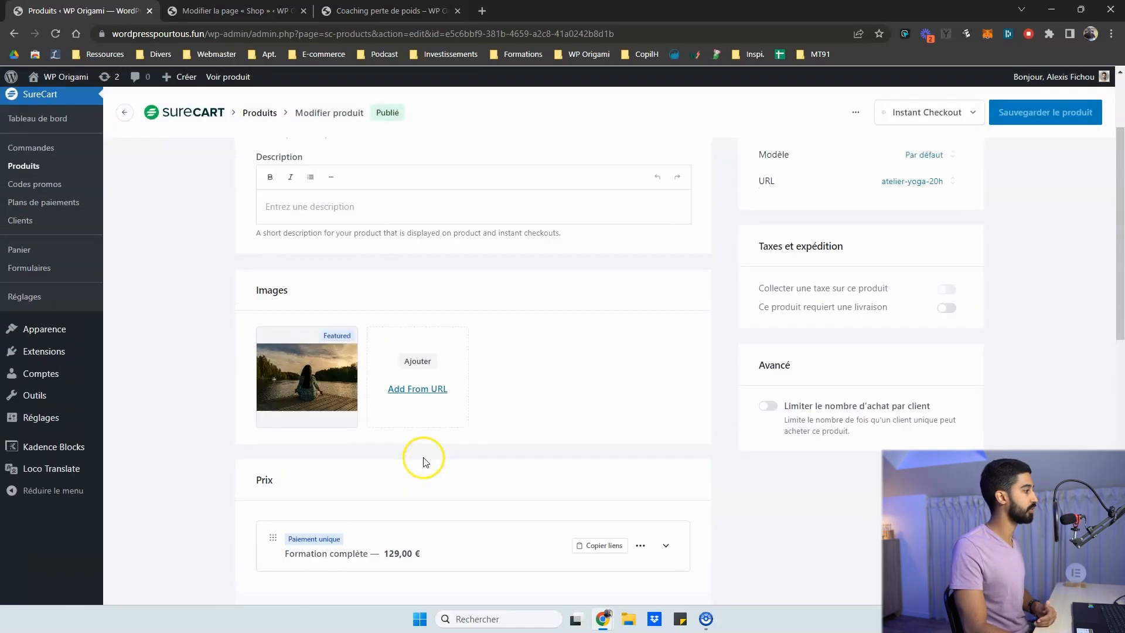
pyautogui.scroll(2, 422, 460)
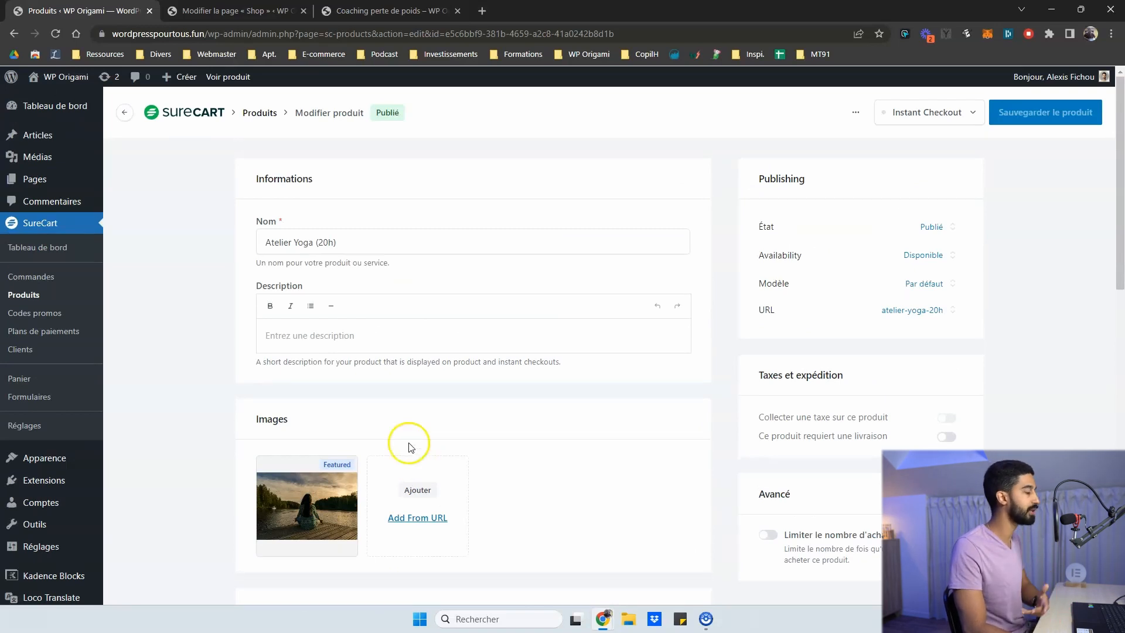
pyautogui.scroll(-8, 363, 422)
pyautogui.scroll(1, 289, 369)
pyautogui.scroll(-3, 284, 398)
pyautogui.scroll(-2, 280, 423)
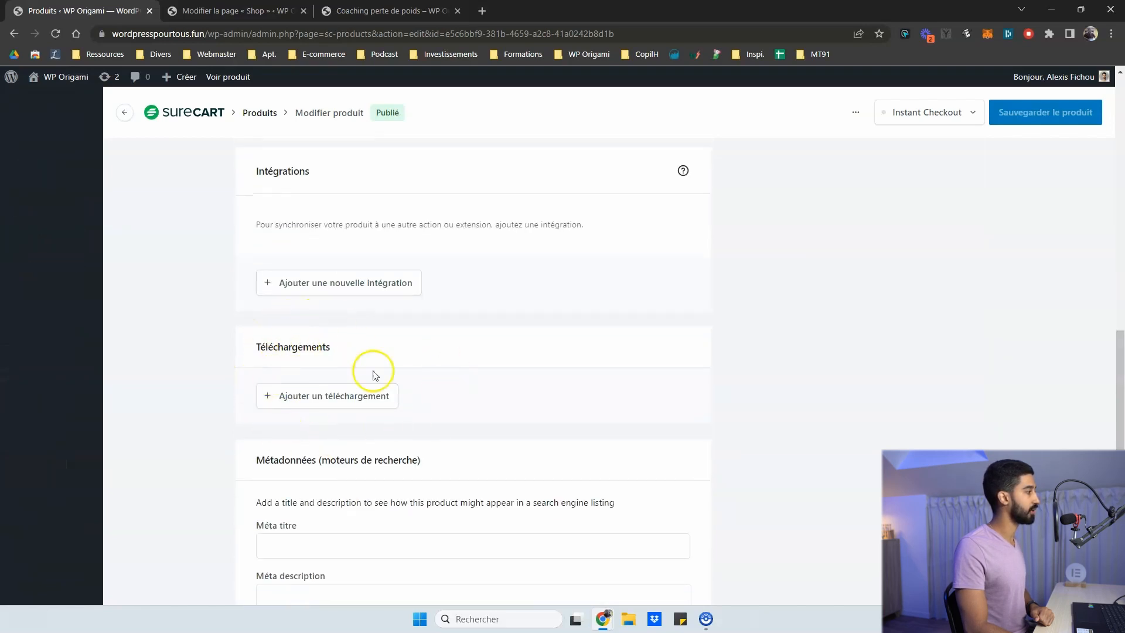
pyautogui.click(334, 405)
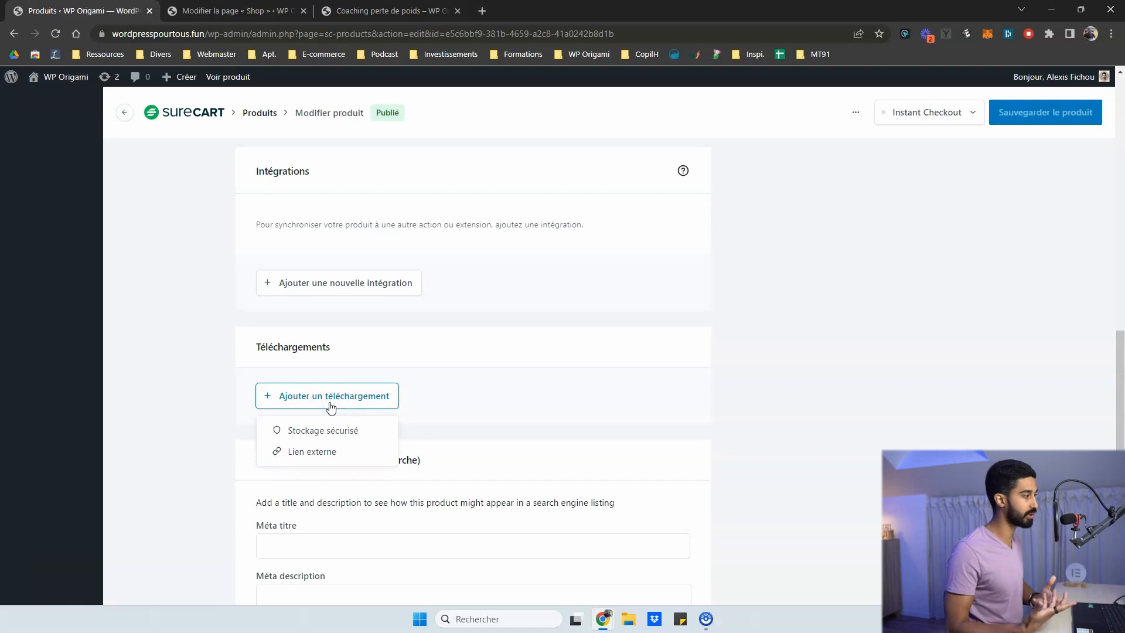
pyautogui.click(300, 463)
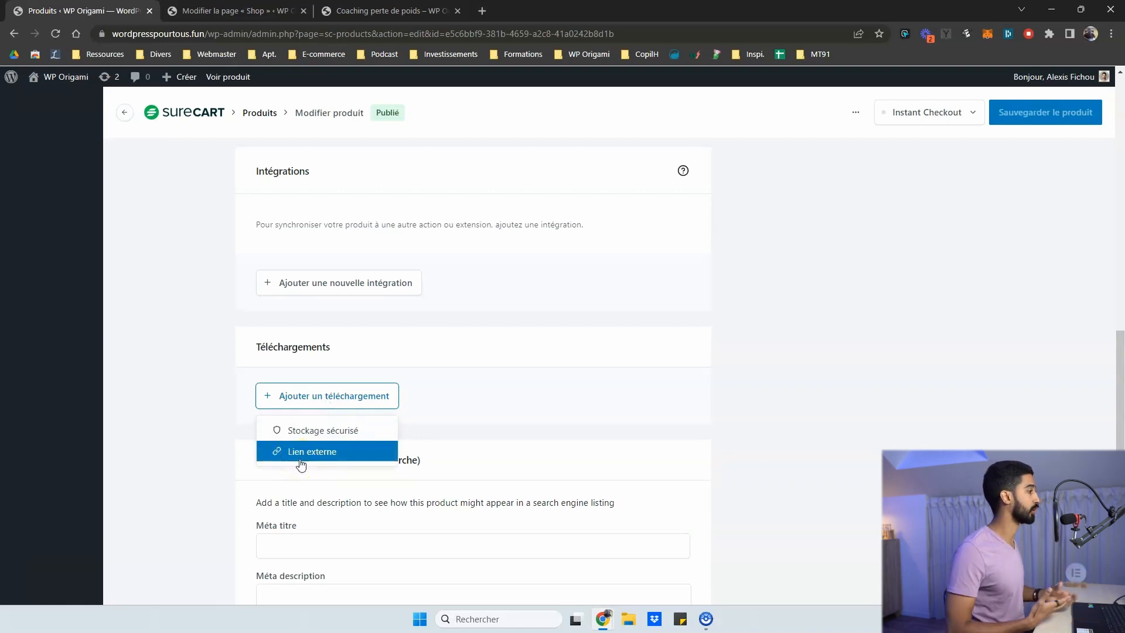
pyautogui.click(203, 324)
pyautogui.scroll(3, 203, 324)
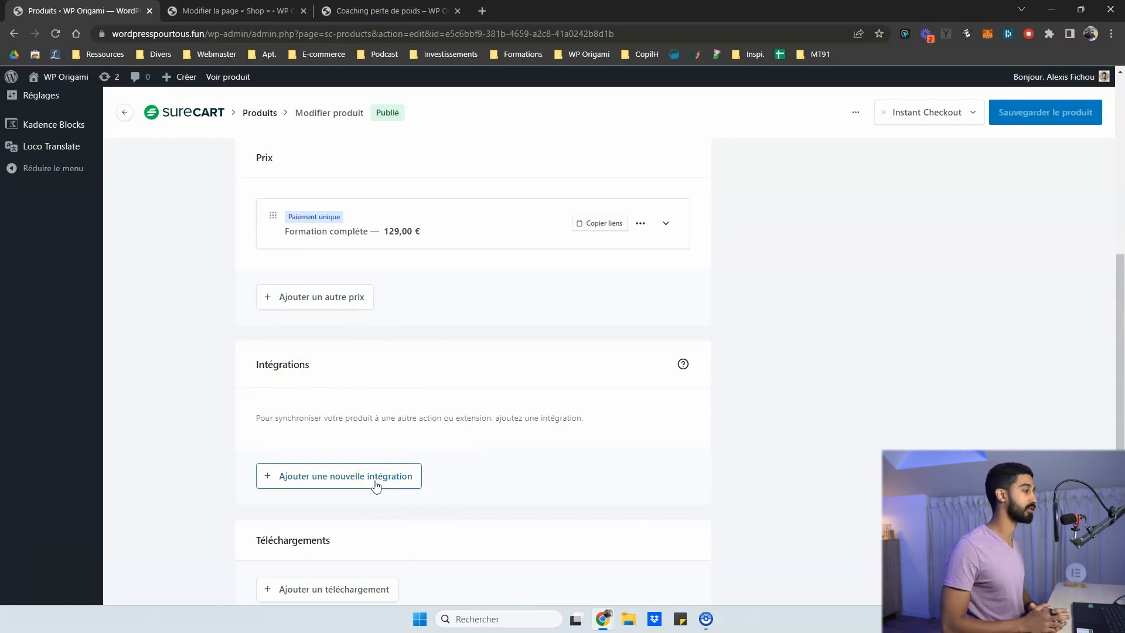
# - Close the product editing page and review the attributes of the Product List block on the Shop page
pyautogui.hotkey('ctrl', 'w')
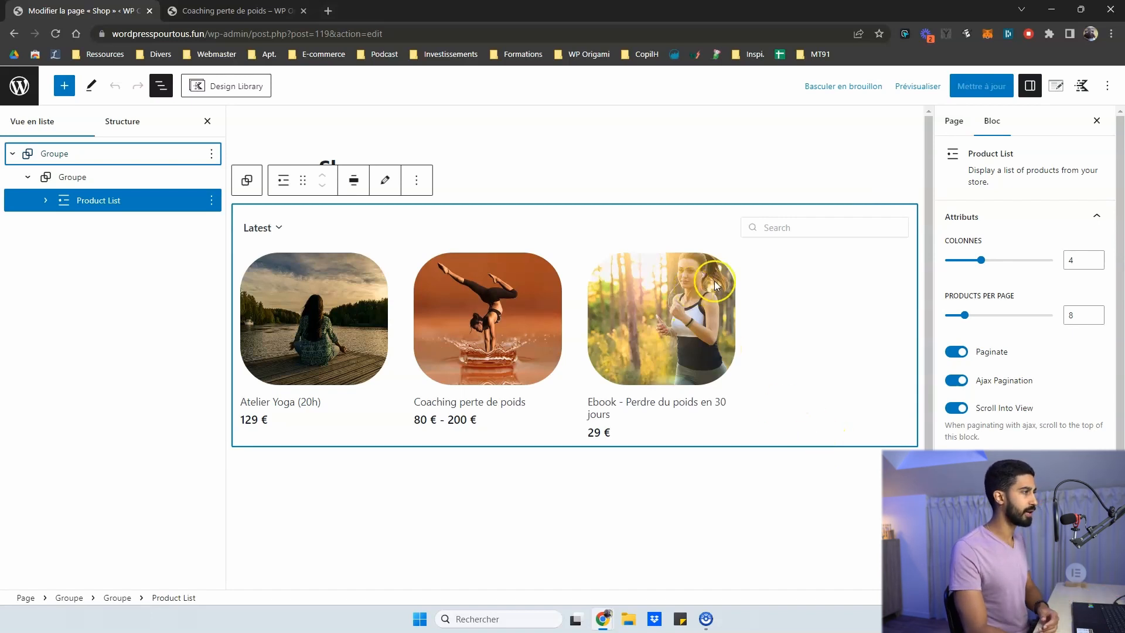
pyautogui.click(596, 210)
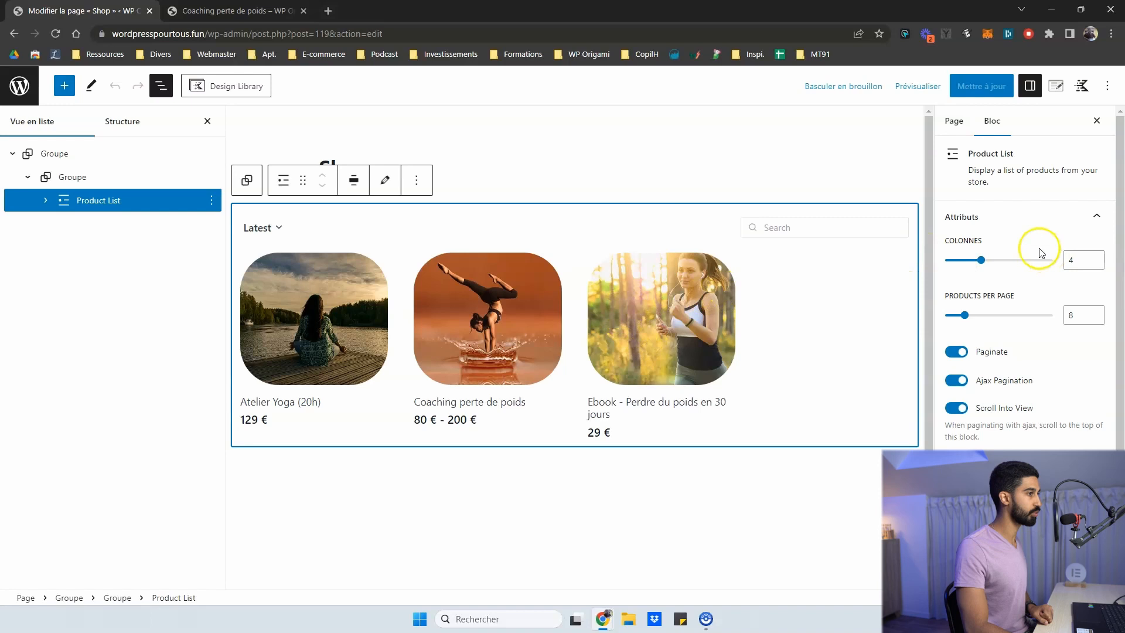
pyautogui.scroll(-3, 1011, 242)
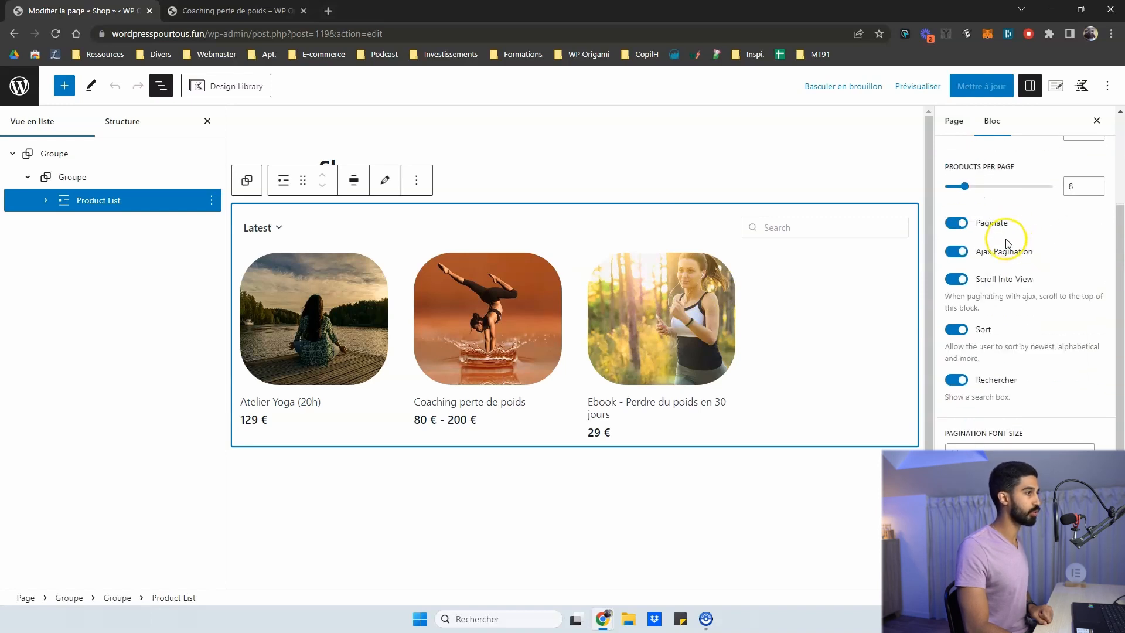
pyautogui.scroll(3, 967, 252)
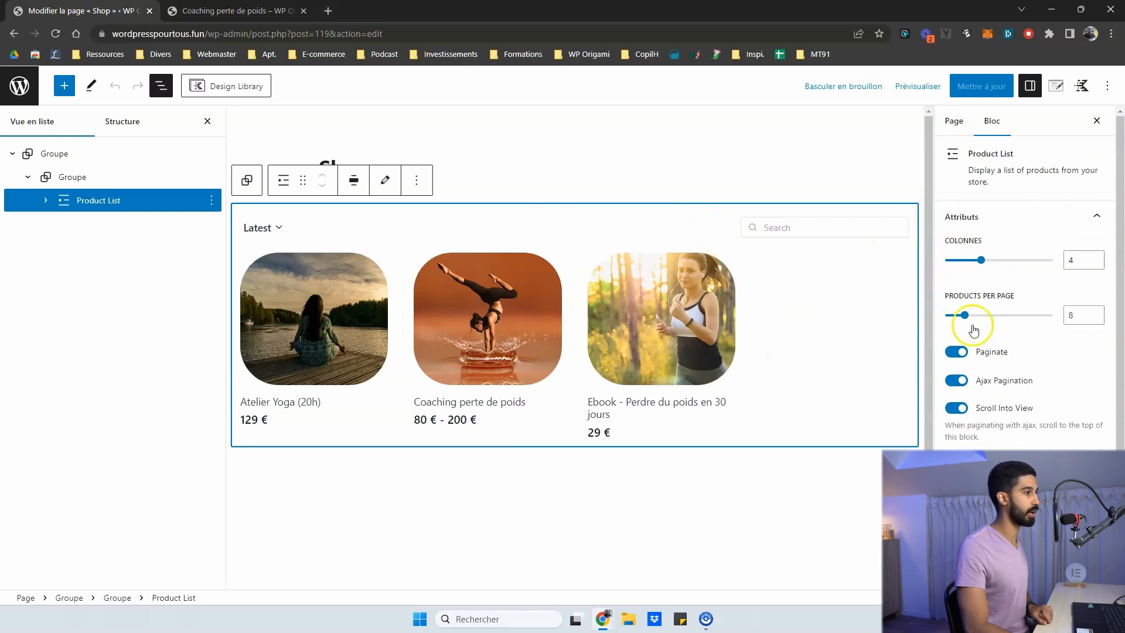
# - Turn the Product List block's Paginate option off and back on
pyautogui.click(958, 352)
pyautogui.click(959, 352)
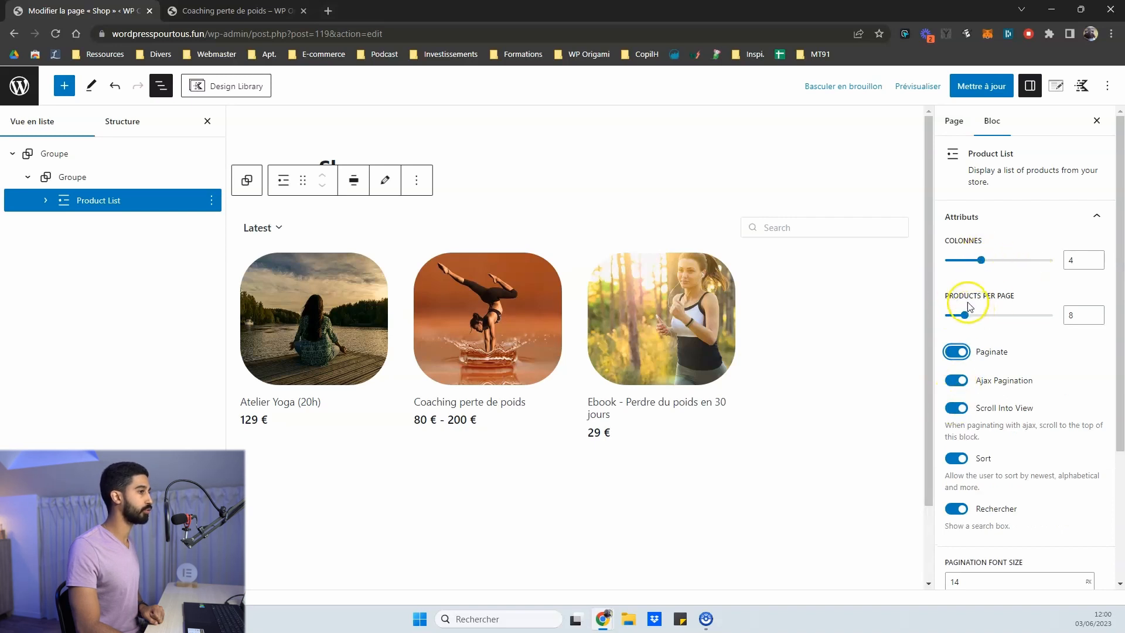
pyautogui.scroll(-2, 967, 304)
pyautogui.scroll(-1, 955, 337)
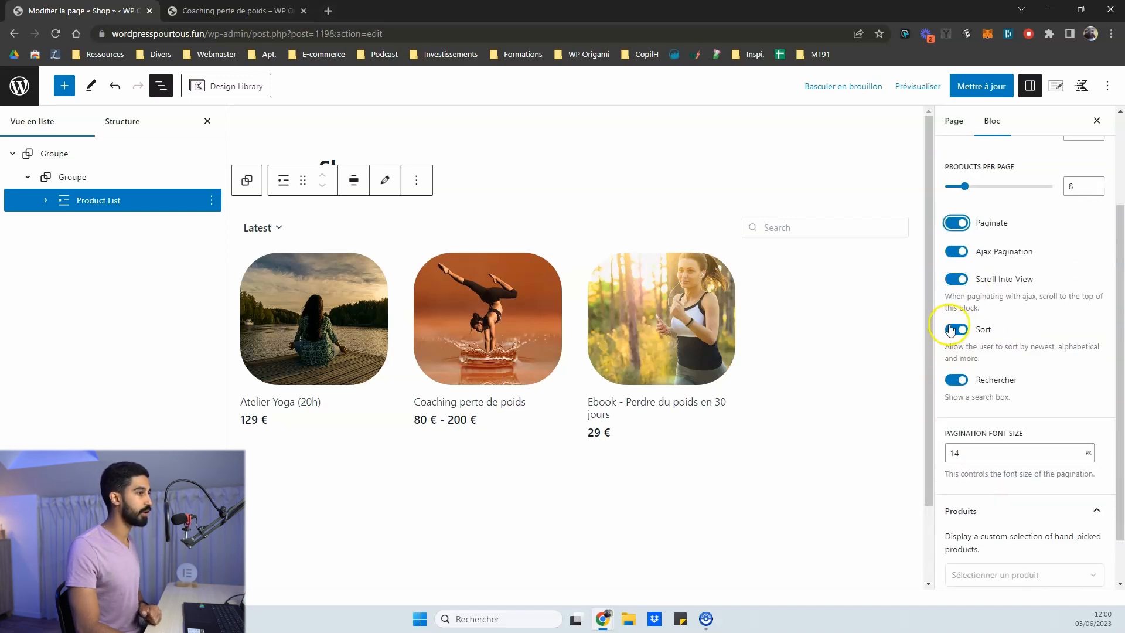
# - Load the live Boutique page in the other browser tab, and return to the Shop page editor
pyautogui.hotkey('ctrl', 'Tab')
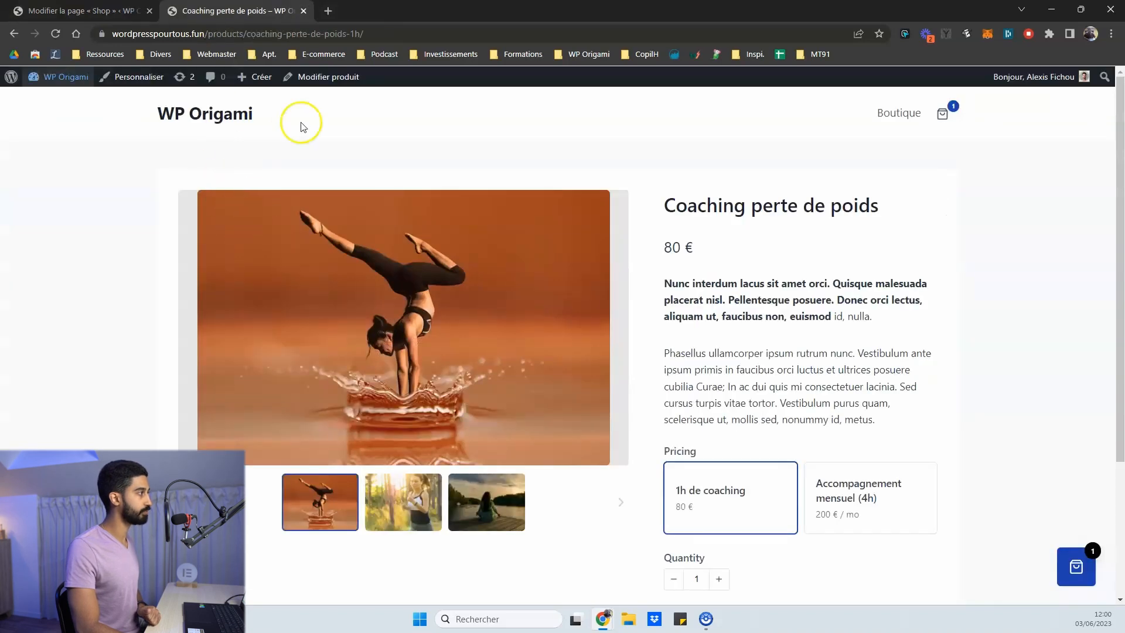
pyautogui.click(896, 112)
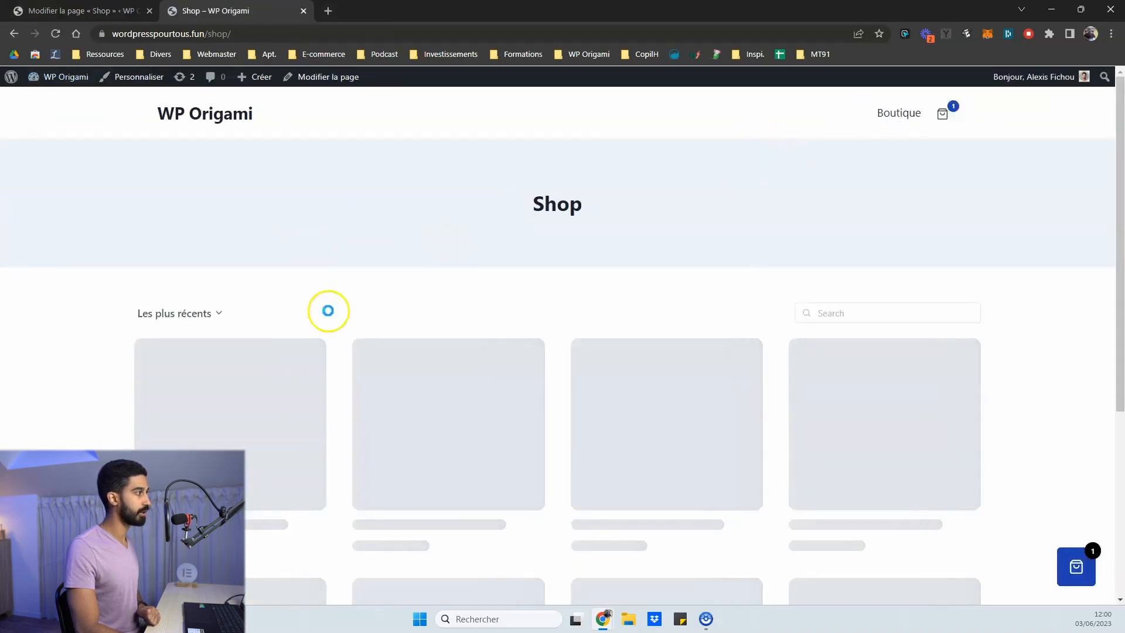
pyautogui.hotkey('ctrl', 'Tab')
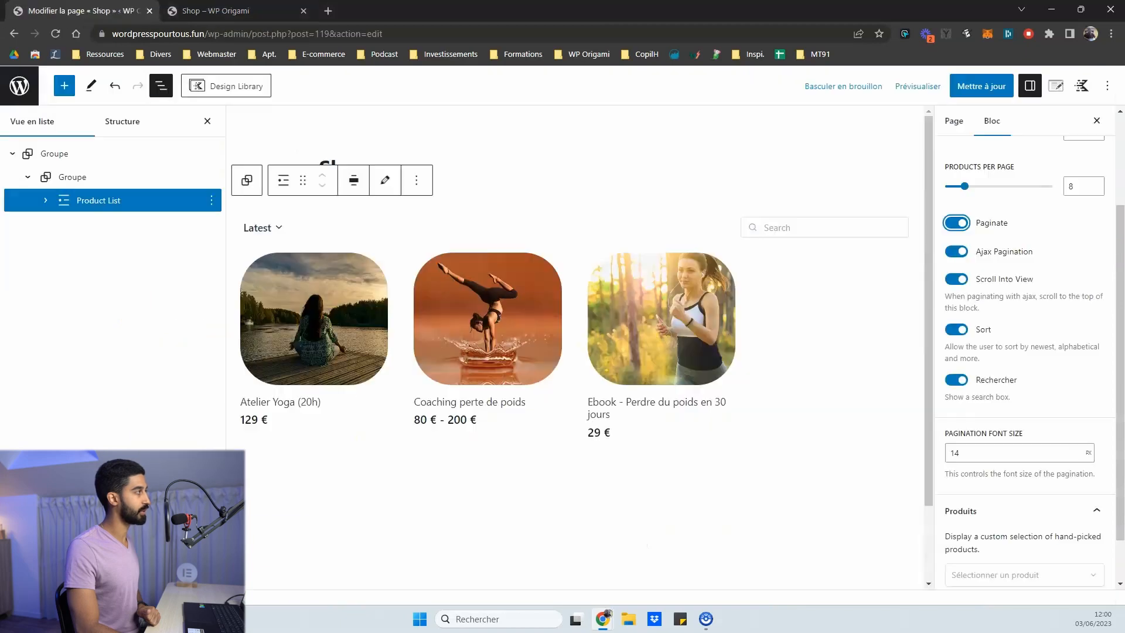
# - Disable the Sort and Rechercher options of the Product List block and compare with the live shop page
pyautogui.click(957, 329)
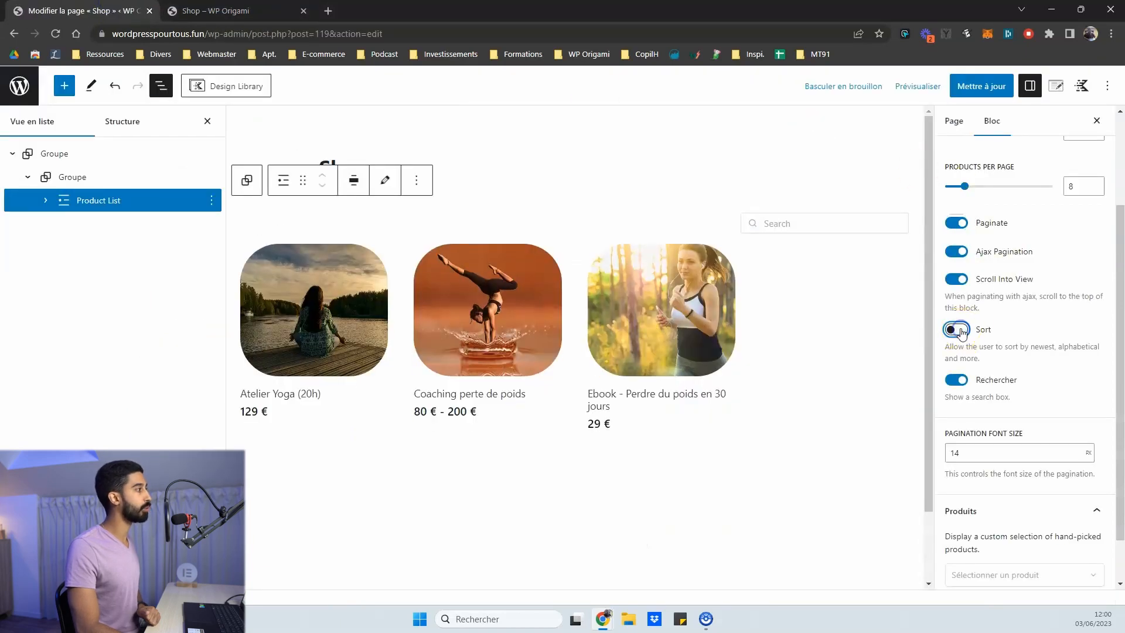
pyautogui.click(955, 381)
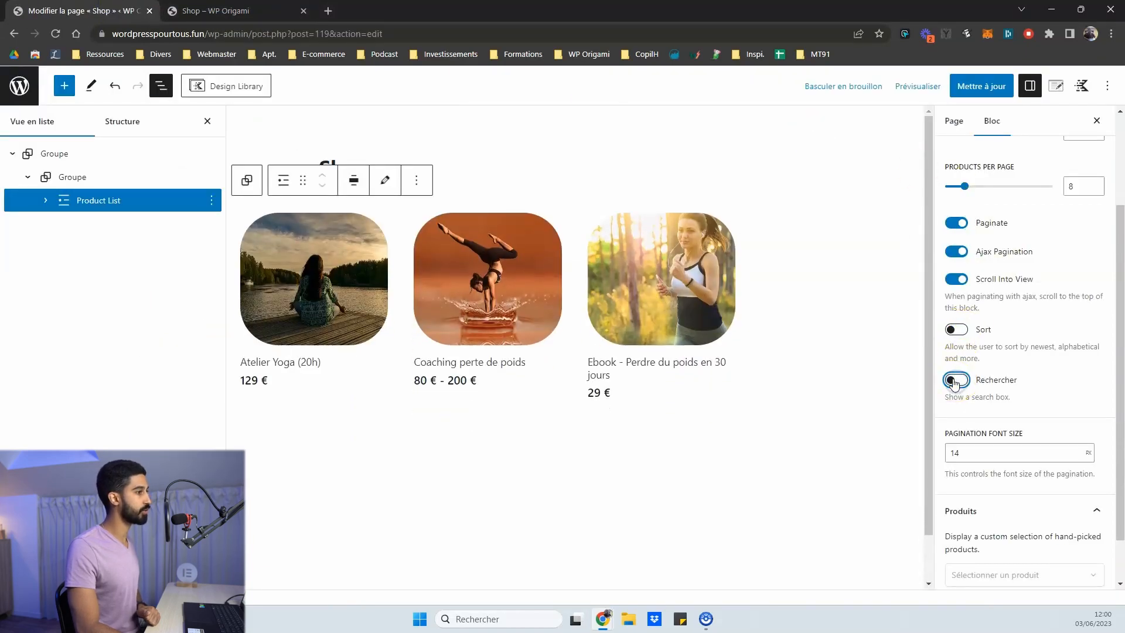
pyautogui.hotkey('ctrl', 'Tab')
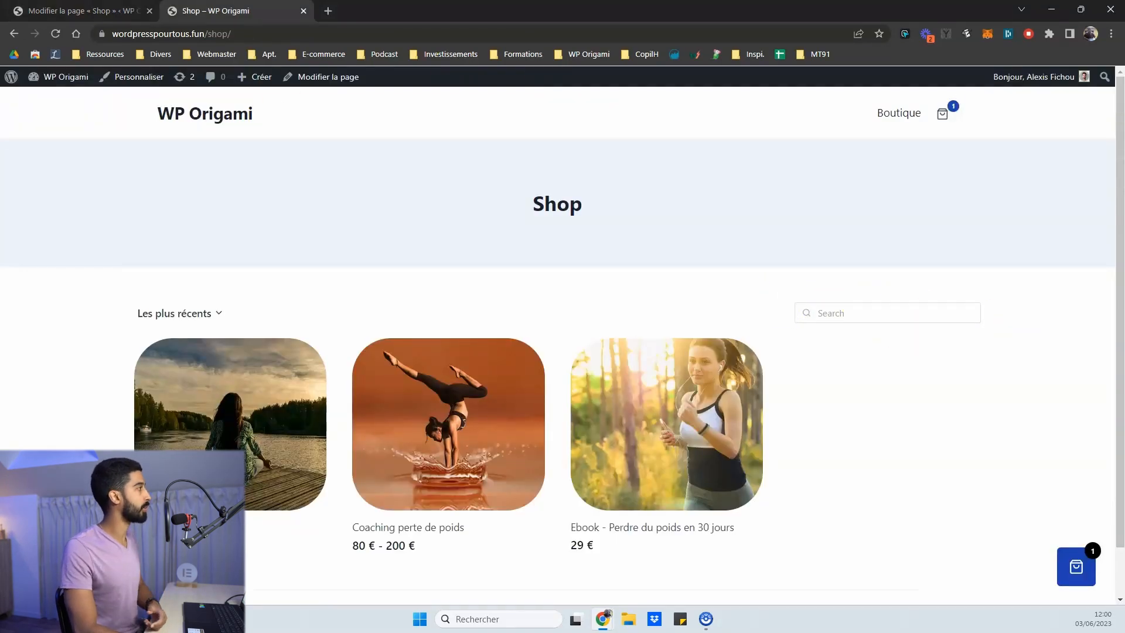
pyautogui.hotkey('ctrl', 'Tab')
# - Check the hand-picked product selection of the Product List block and close it without choosing a product
pyautogui.scroll(-1, 957, 369)
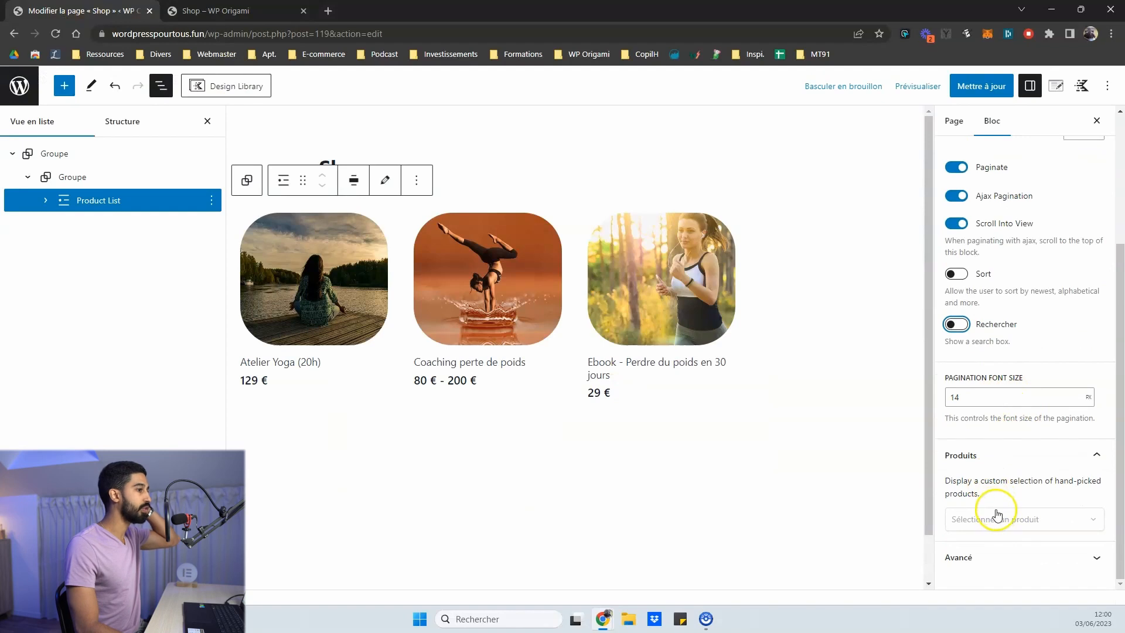
pyautogui.click(999, 518)
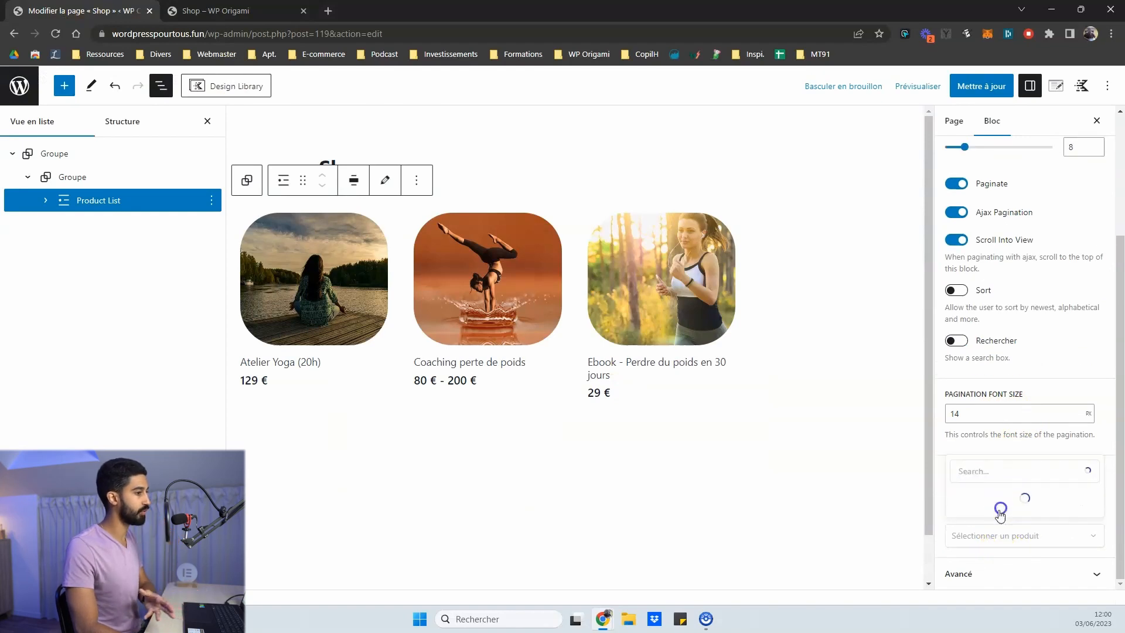
pyautogui.click(938, 496)
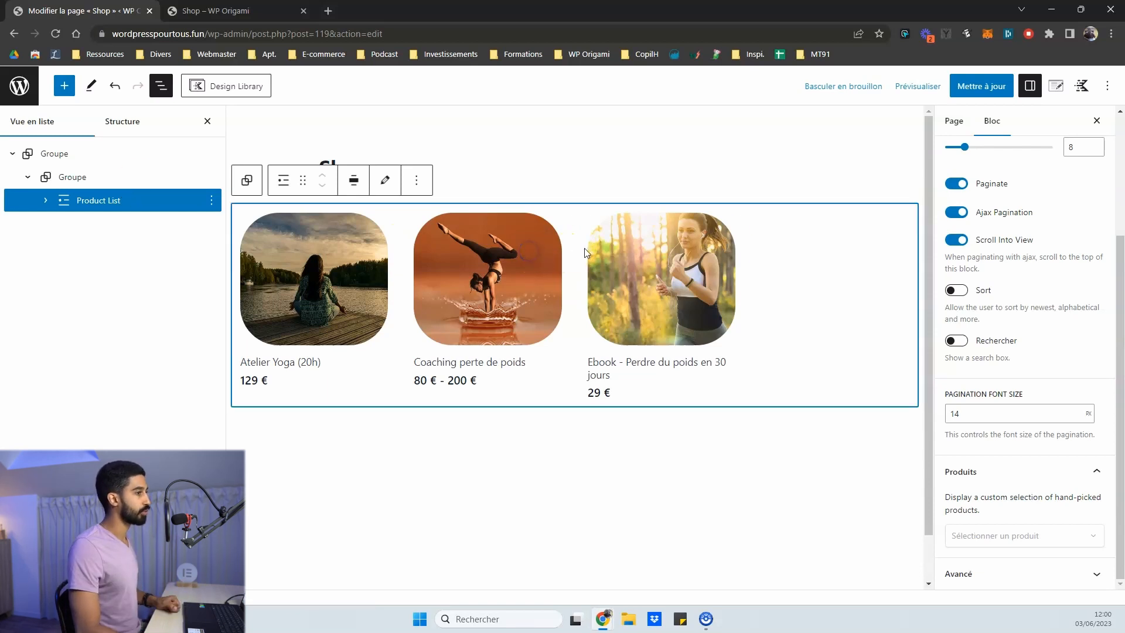
pyautogui.scroll(3, 952, 226)
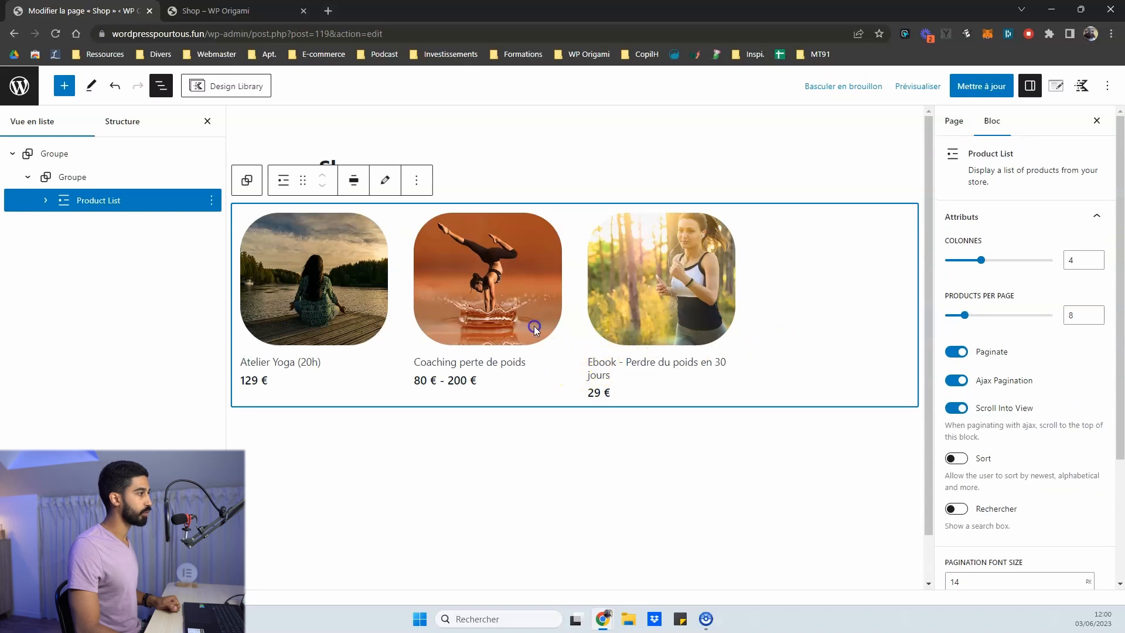
# - Open the Product List's item template for editing and inspect the settings of its Product Image, Product Title and Product Item Price blocks
pyautogui.click(385, 188)
pyautogui.scroll(-2, 558, 374)
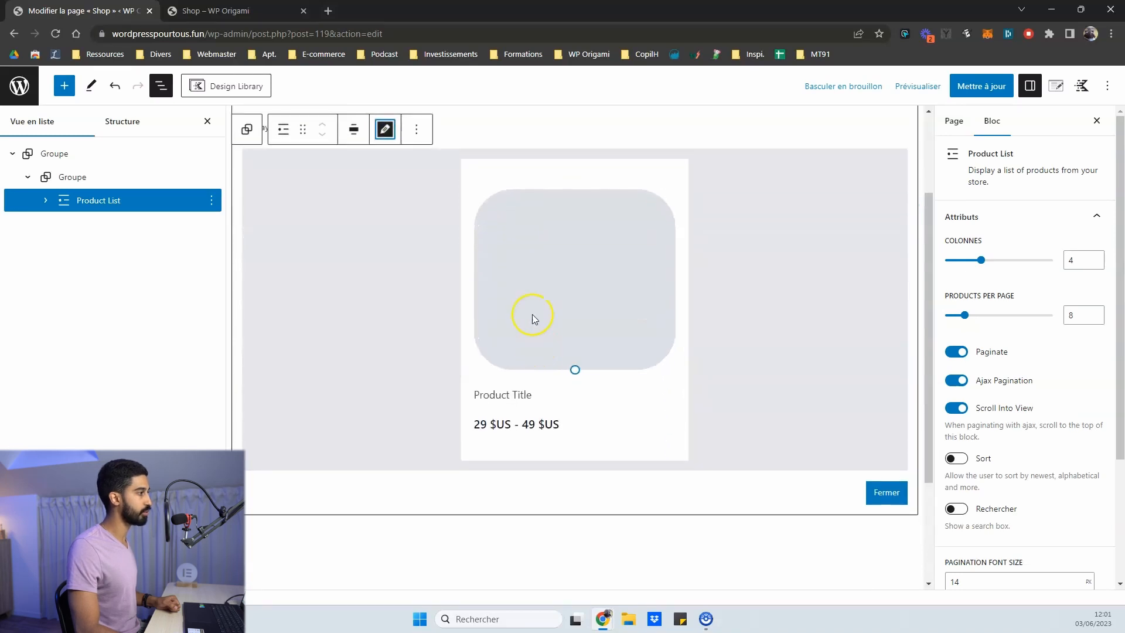
pyautogui.click(538, 314)
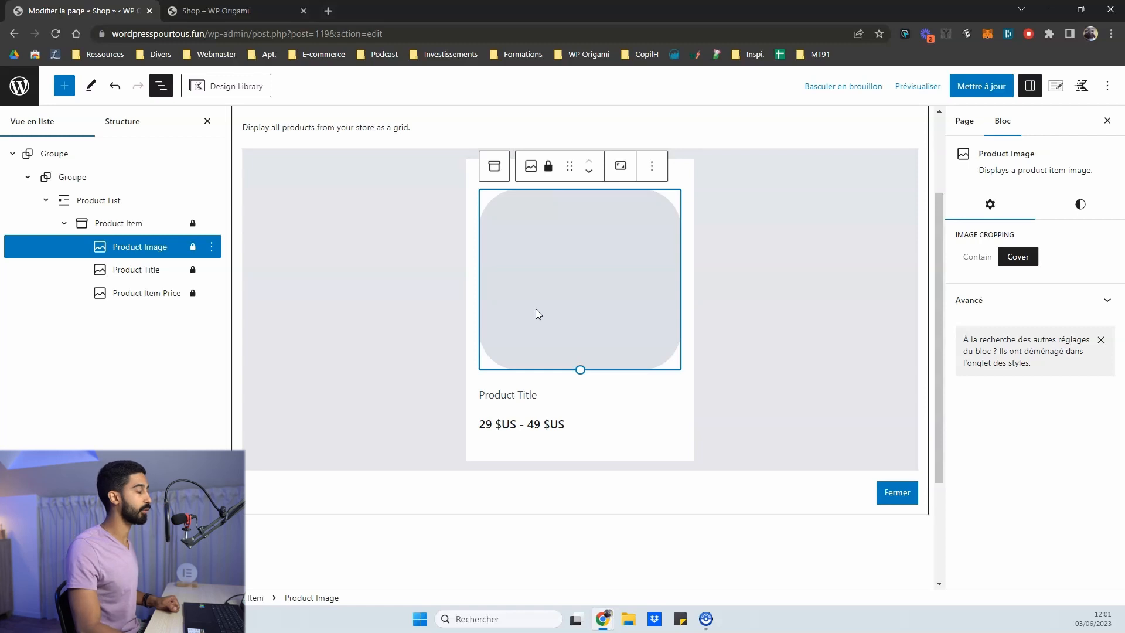
pyautogui.click(549, 394)
pyautogui.click(556, 424)
pyautogui.click(557, 285)
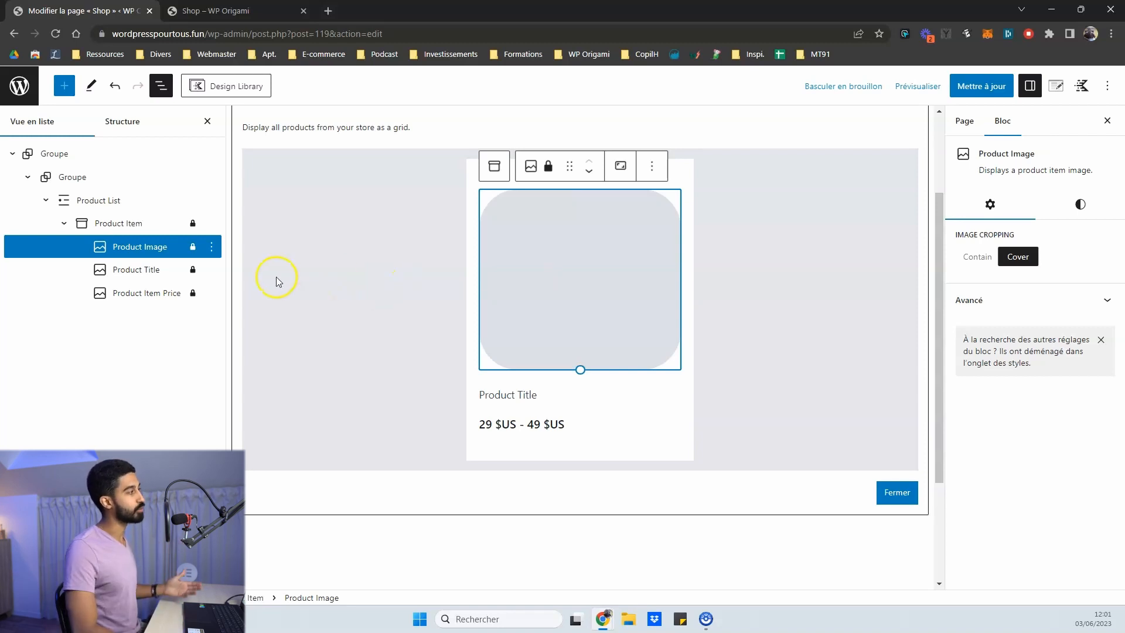
pyautogui.click(561, 395)
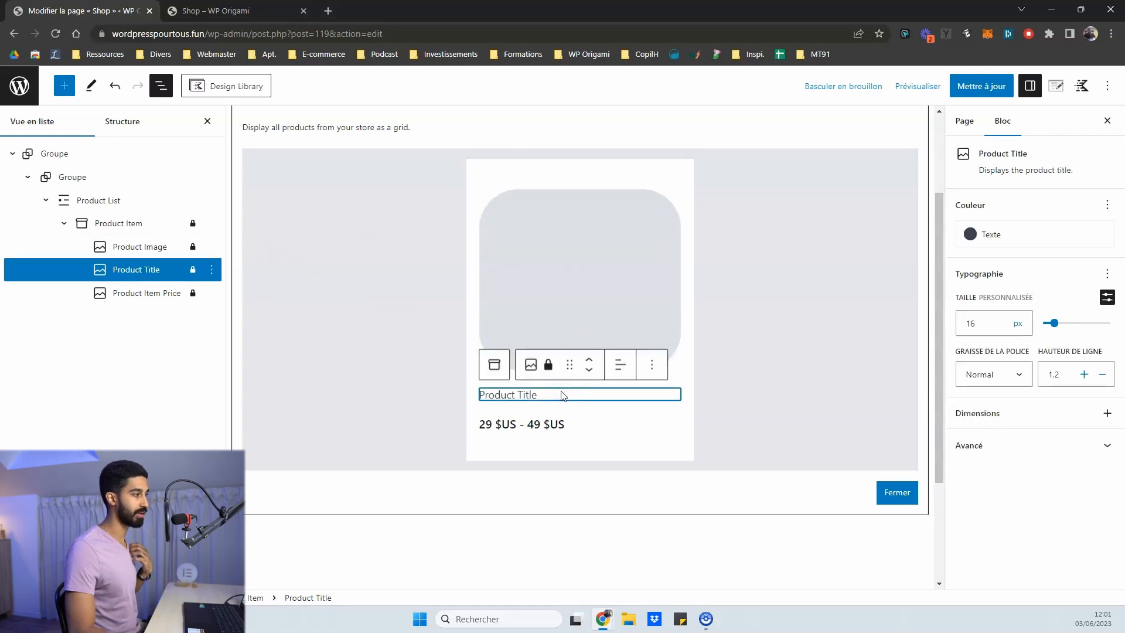
pyautogui.click(555, 423)
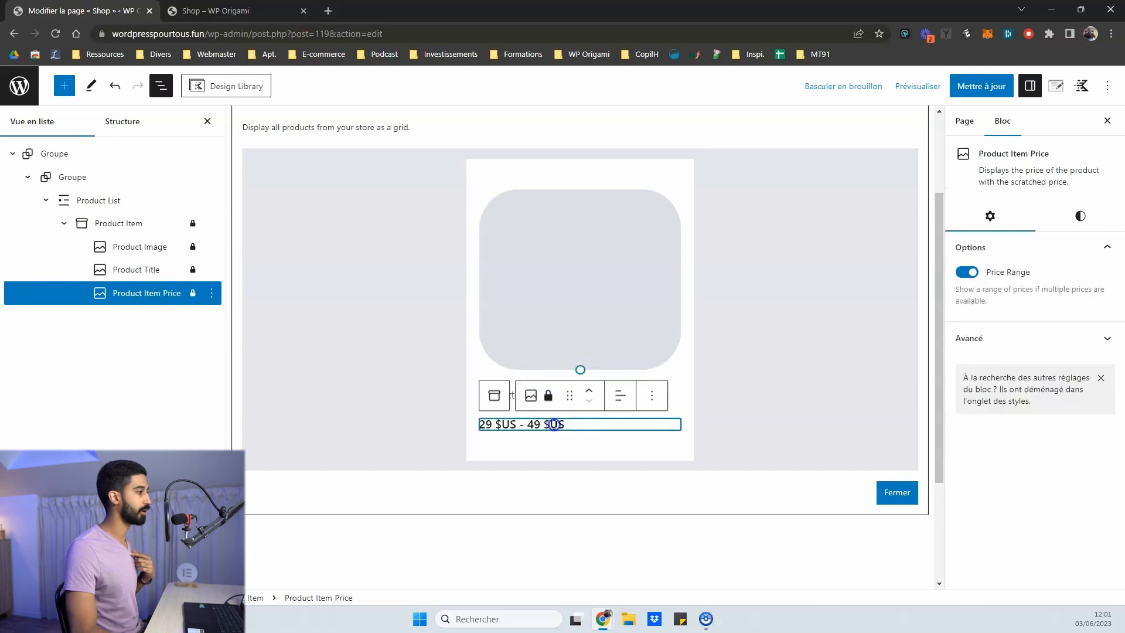
# - Try different heights for the Product Image block in the item template and set its image cropping to Contain
pyautogui.click(554, 318)
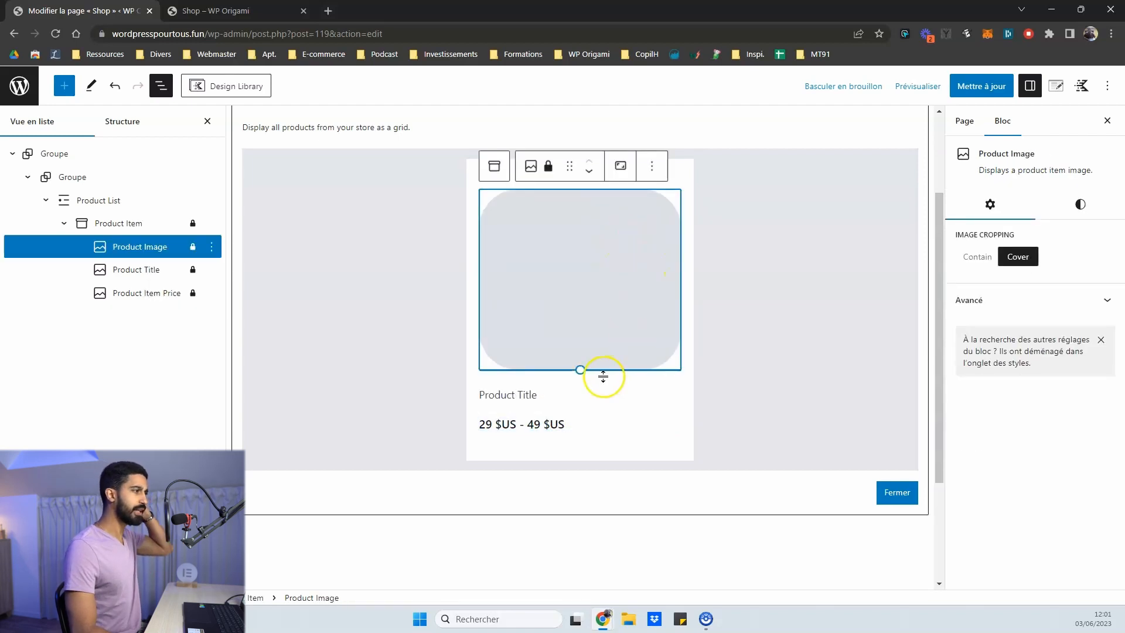
pyautogui.moveTo(582, 371); pyautogui.dragTo(565, 425)
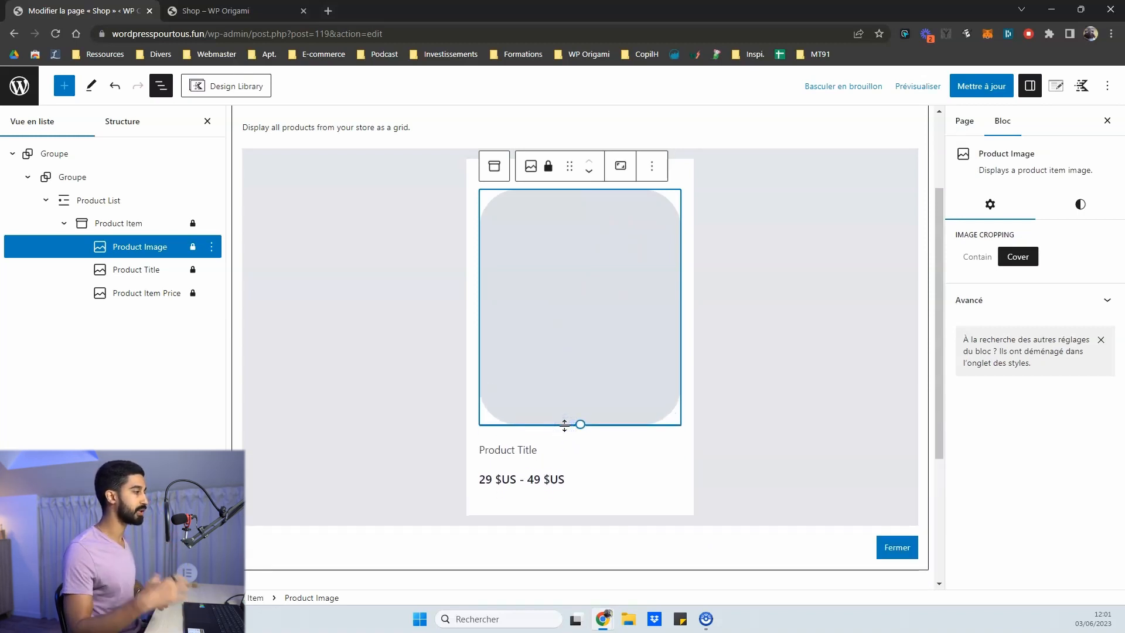
pyautogui.moveTo(580, 425); pyautogui.dragTo(557, 384)
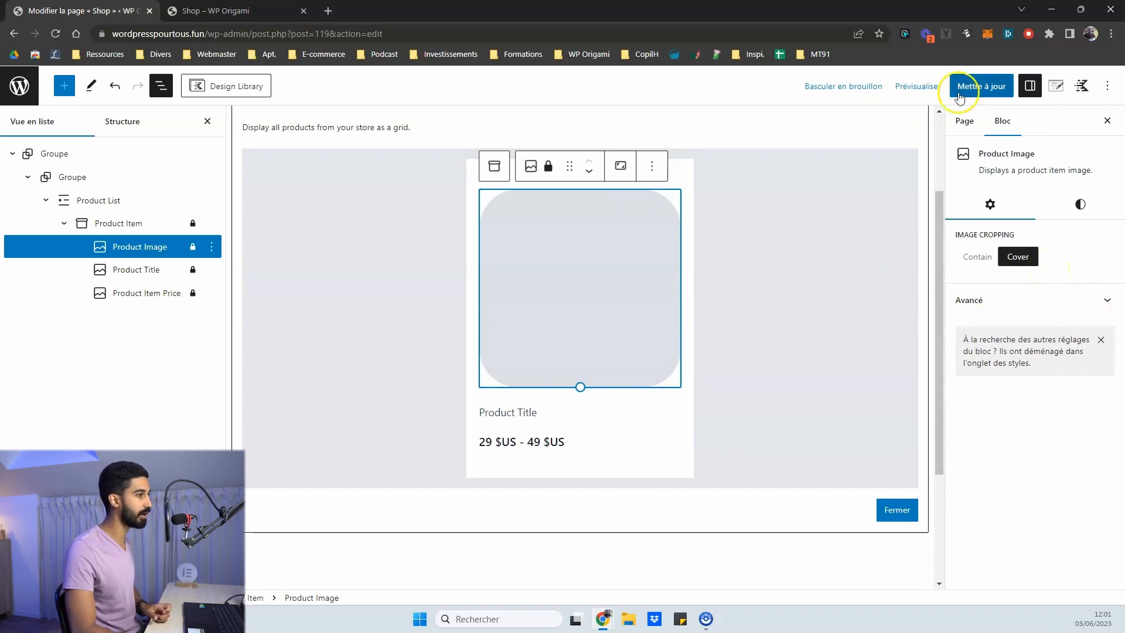
pyautogui.moveTo(580, 387)
pyautogui.mouseDown()
pyautogui.moveTo(585, 318)
pyautogui.moveTo(570, 385)
pyautogui.moveTo(574, 371)
pyautogui.mouseUp()
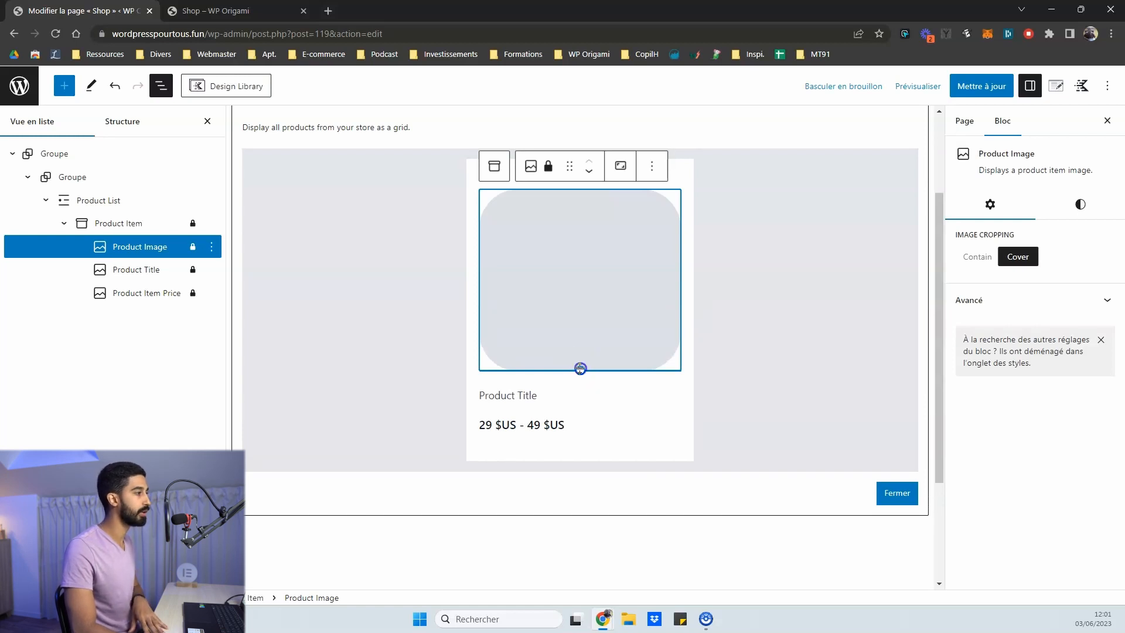
pyautogui.moveTo(581, 368); pyautogui.dragTo(573, 369)
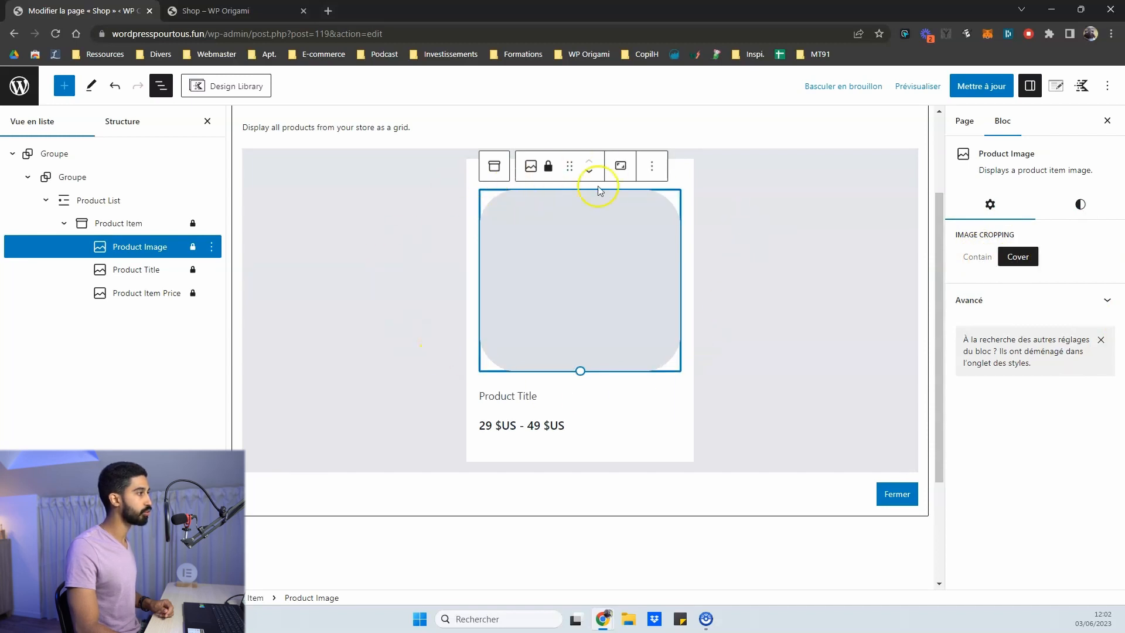
pyautogui.click(977, 257)
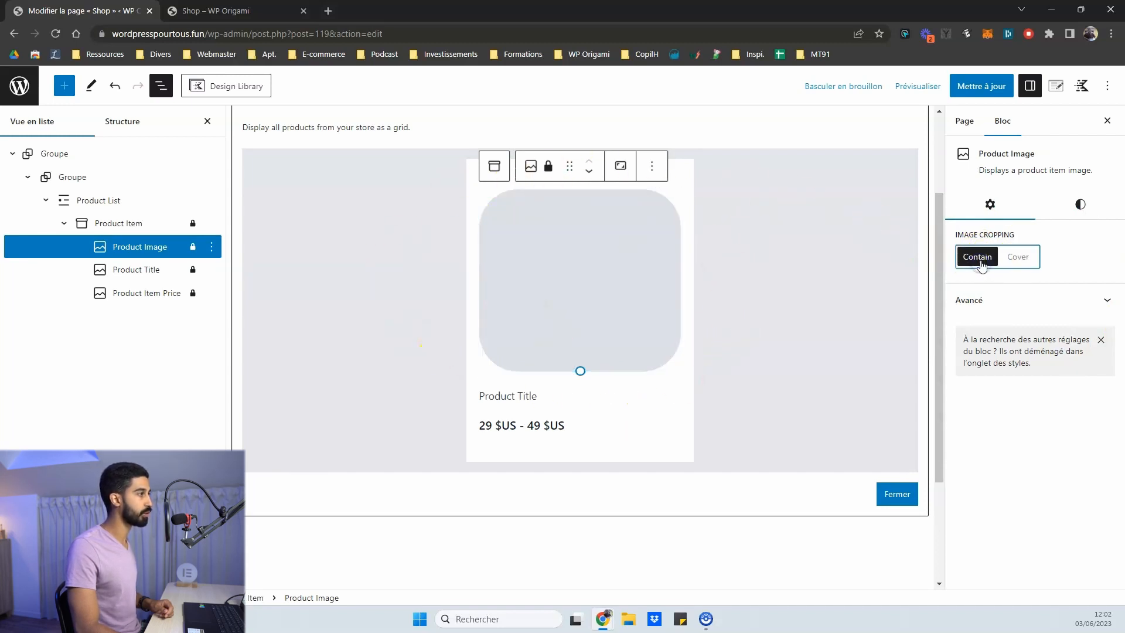
# - Set the Product Image cropping to Cover, try a 14 px font size for the Product Title, and set it to 16 px
pyautogui.click(1012, 256)
pyautogui.click(533, 395)
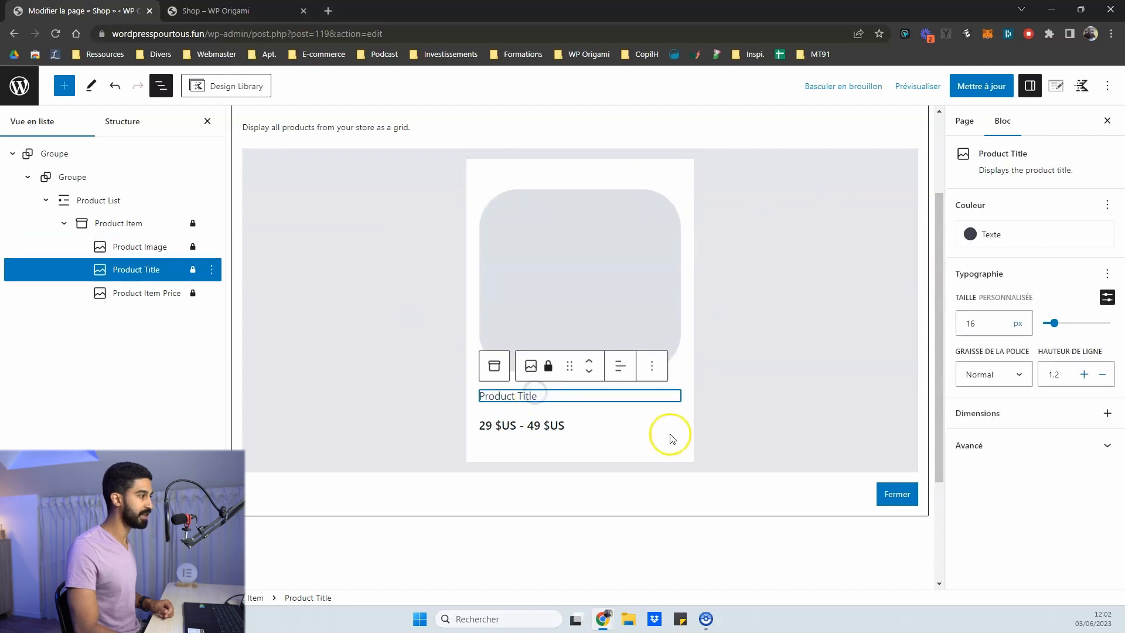
pyautogui.click(972, 324)
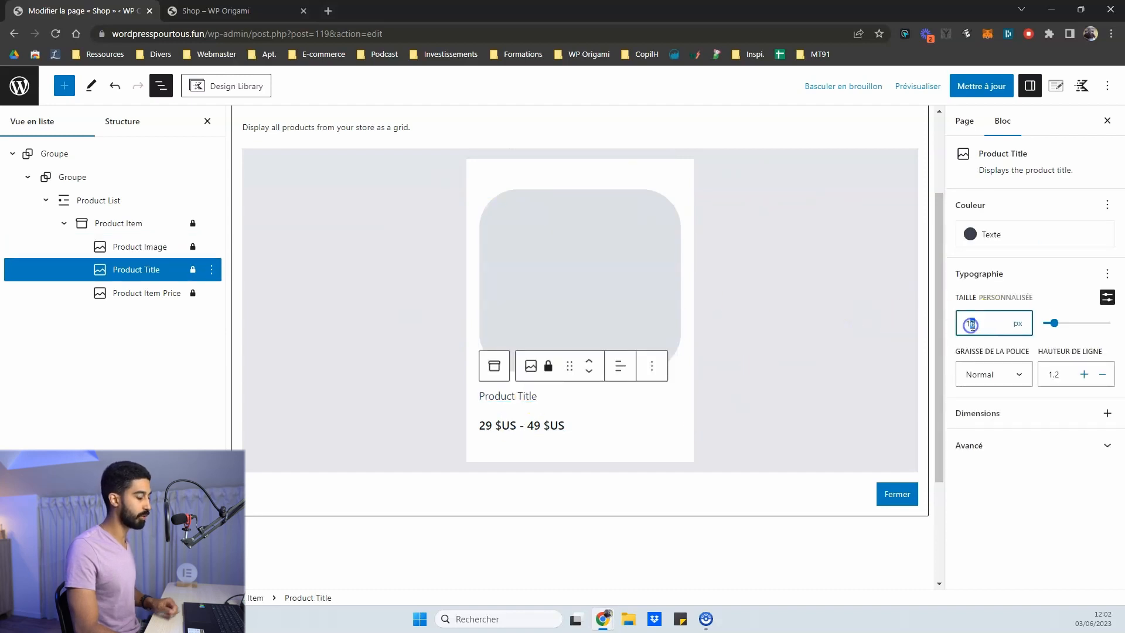
pyautogui.write('4')
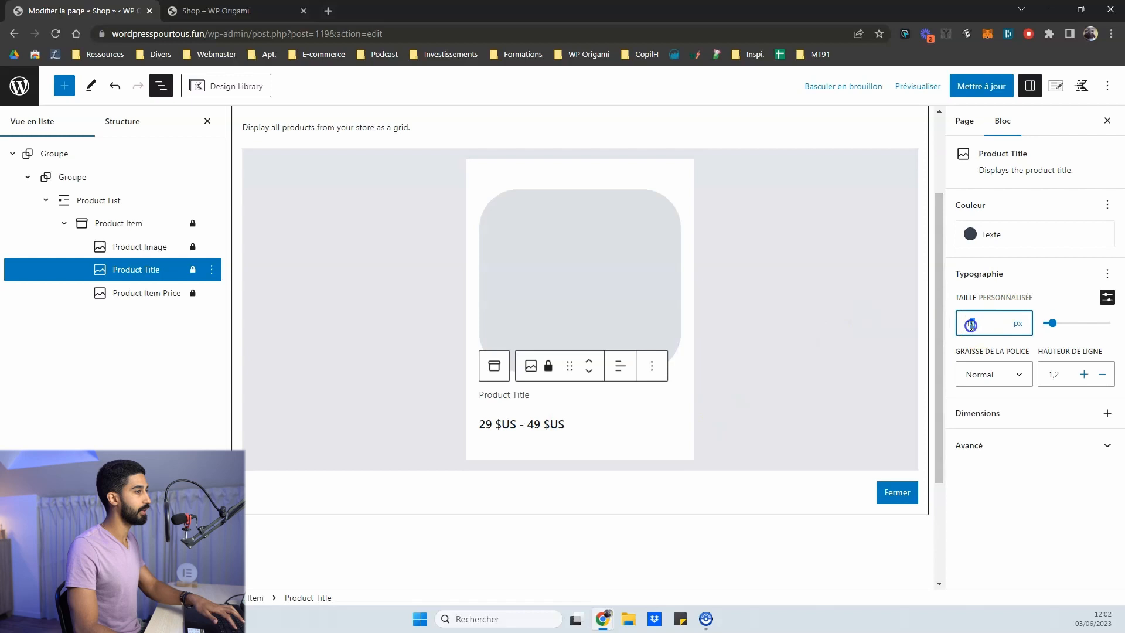
pyautogui.write('6')
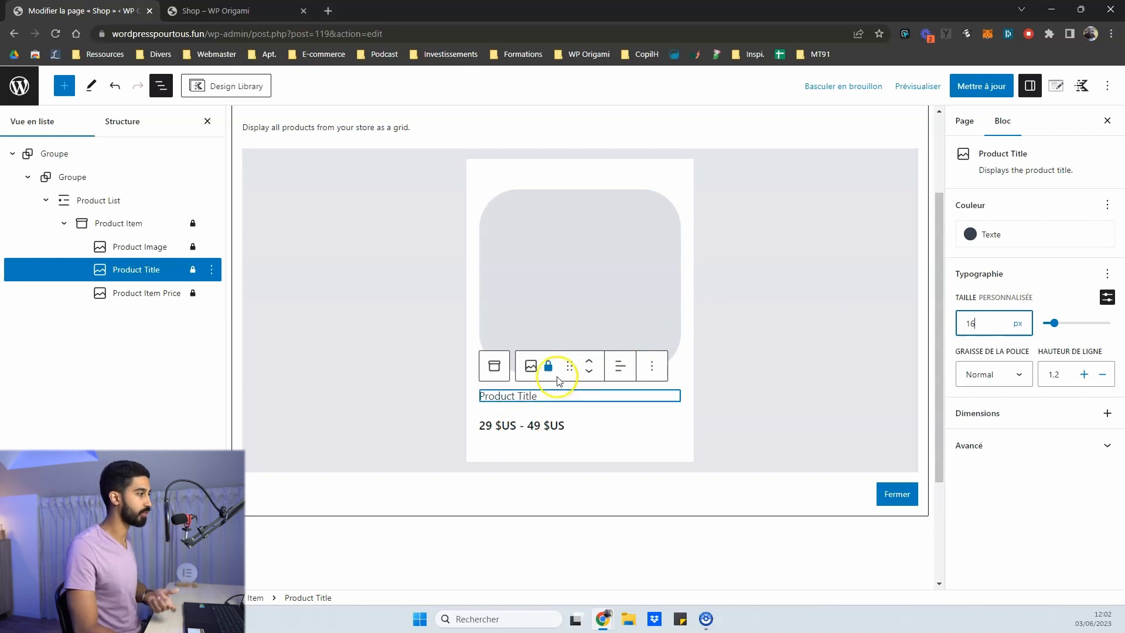
# - View the product titles and prices on the live shop page and return to the page editor
pyautogui.click(234, 12)
pyautogui.scroll(-2, 432, 327)
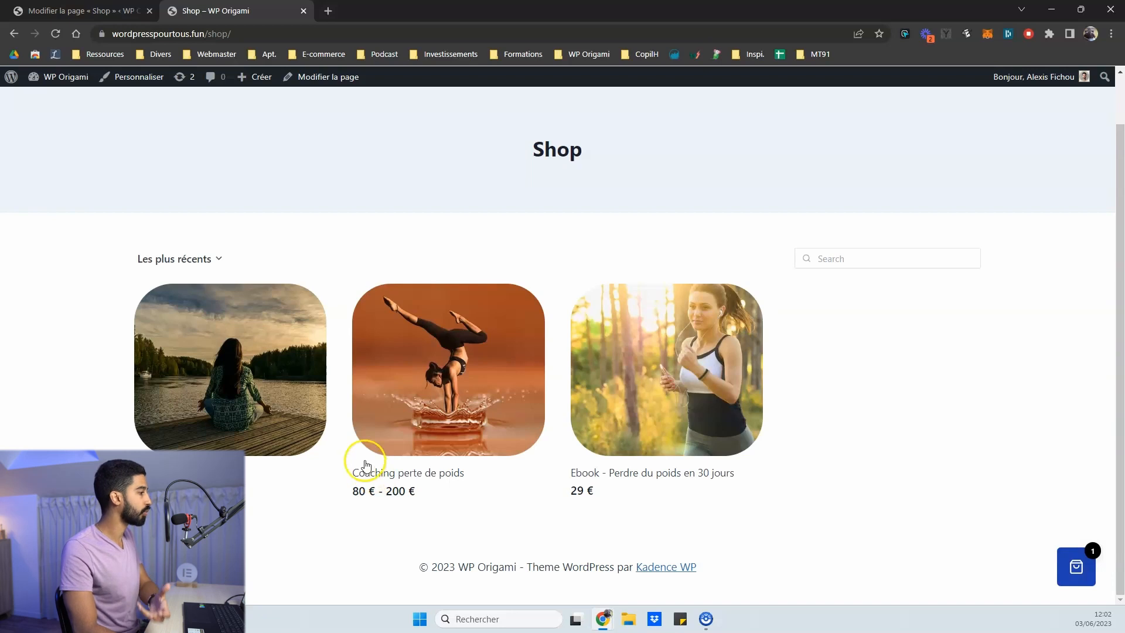
pyautogui.click(82, 11)
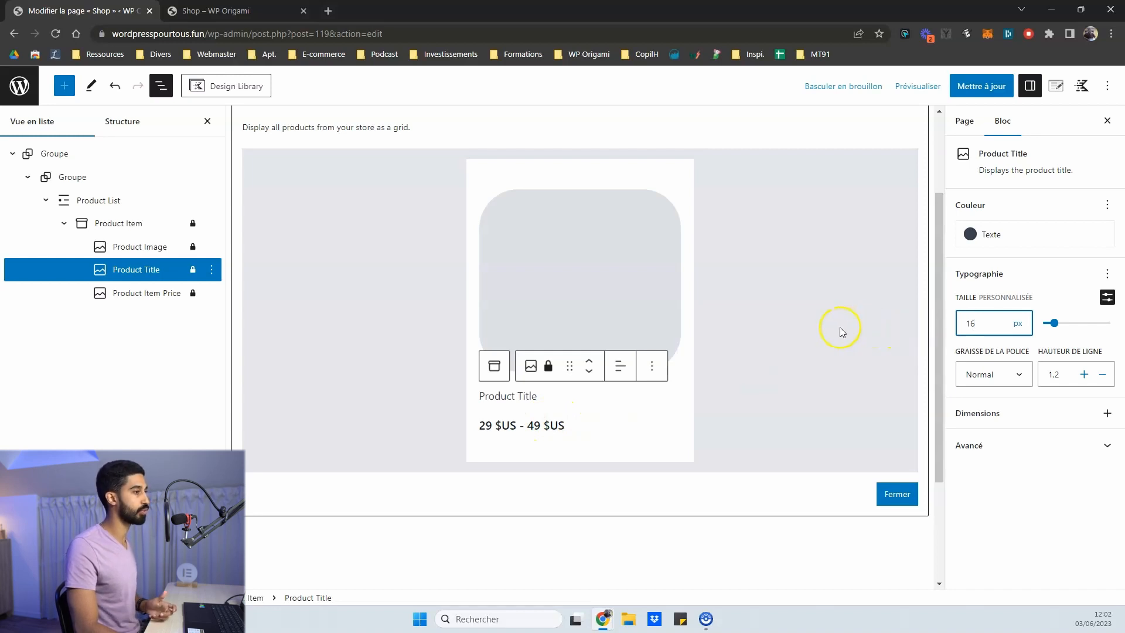
# - Inspect both the general settings and the styles of the Product Item Price block
pyautogui.click(573, 427)
pyautogui.click(1055, 223)
pyautogui.click(992, 221)
pyautogui.click(1064, 226)
pyautogui.click(998, 226)
pyautogui.click(1075, 214)
pyautogui.click(1012, 222)
# - Make the Product Image block in the item template slightly taller
pyautogui.click(546, 258)
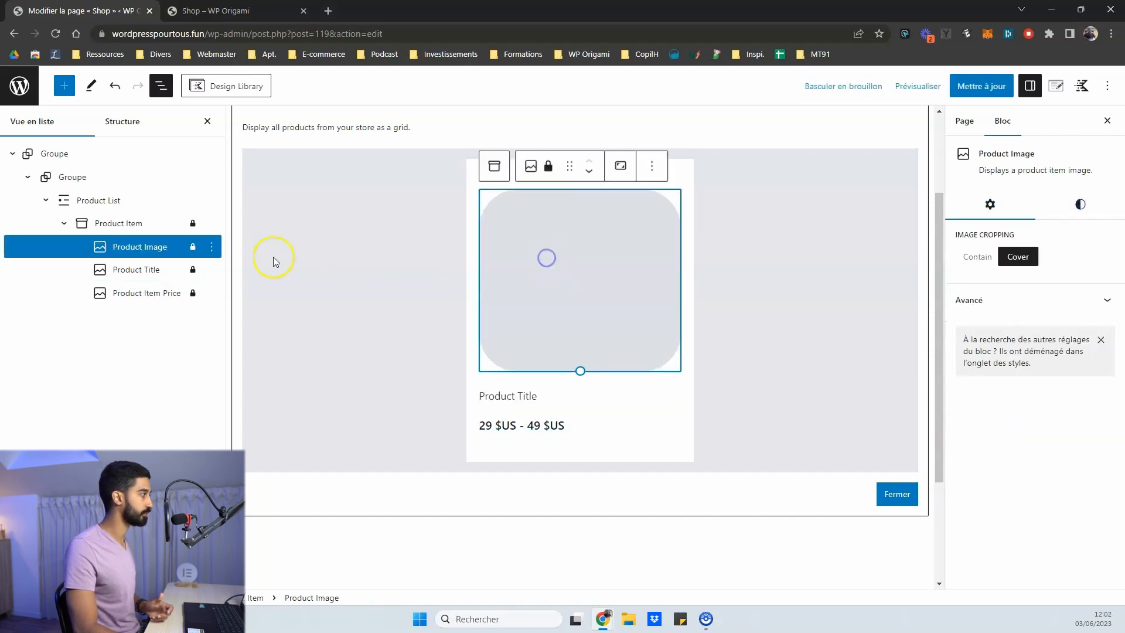
pyautogui.moveTo(580, 373)
pyautogui.mouseDown()
pyautogui.moveTo(582, 359)
pyautogui.moveTo(582, 375)
pyautogui.mouseUp()
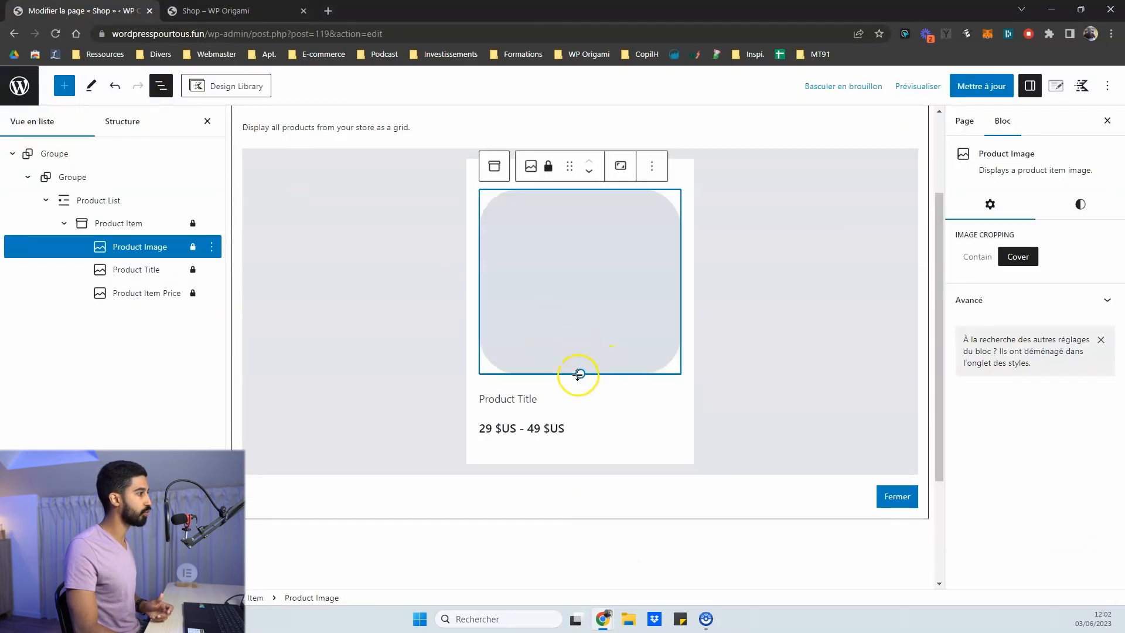
pyautogui.moveTo(578, 374)
pyautogui.mouseDown()
pyautogui.moveTo(582, 450)
pyautogui.moveTo(582, 355)
pyautogui.moveTo(583, 374)
pyautogui.mouseUp()
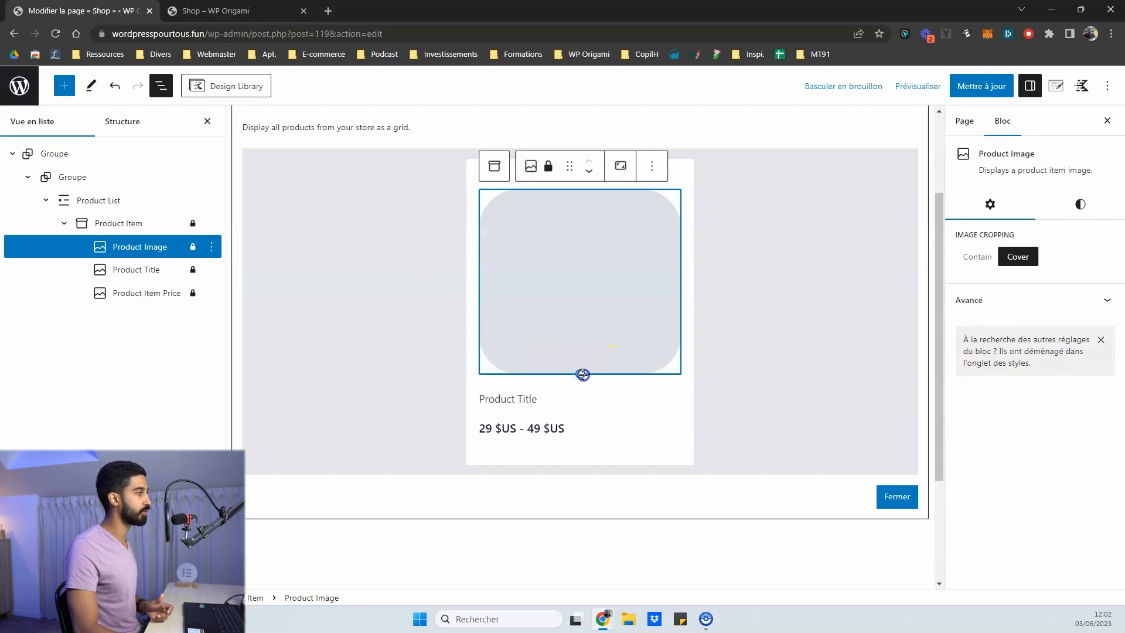
# - Inspect the Product Image's style options, including its separate inner margins for each side, and select the Product Item block
pyautogui.click(1076, 205)
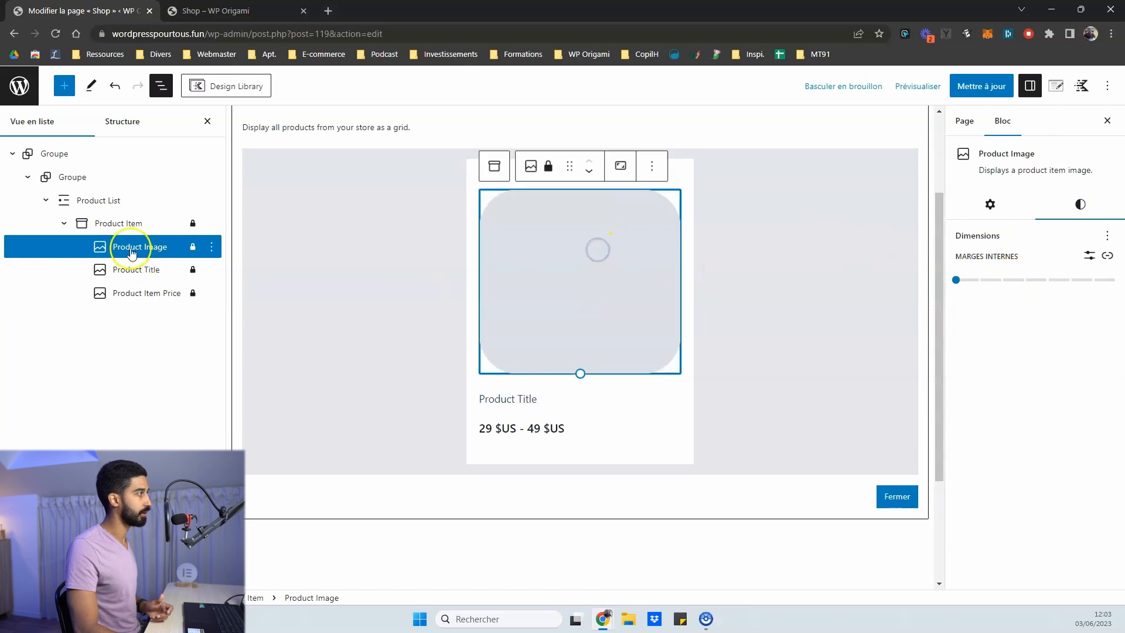
pyautogui.click(999, 205)
pyautogui.click(1066, 211)
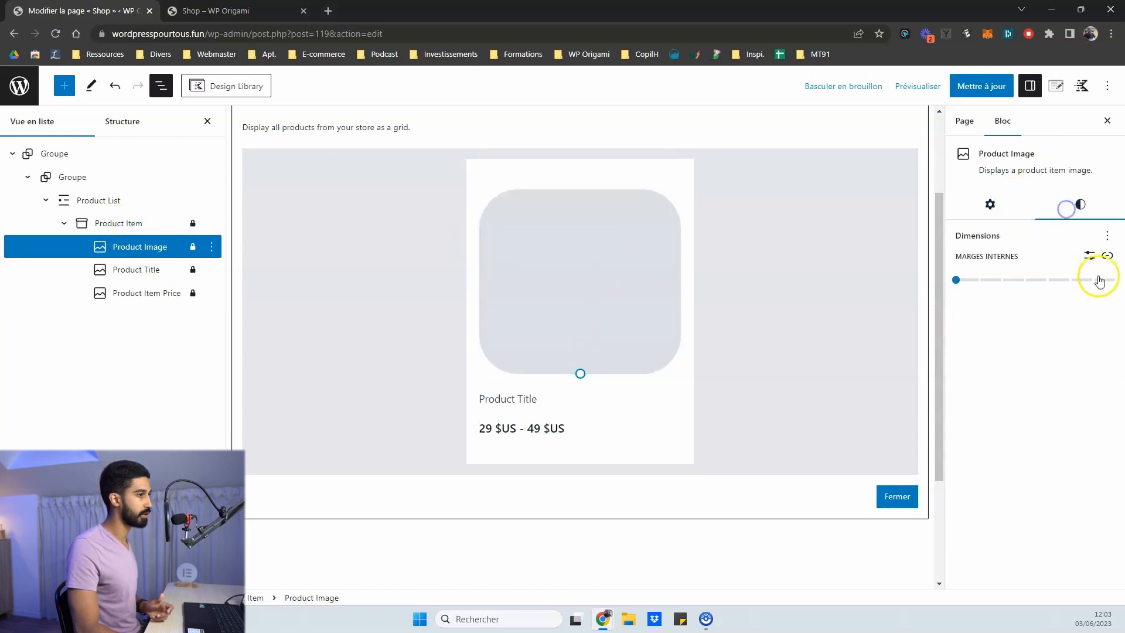
pyautogui.click(1104, 255)
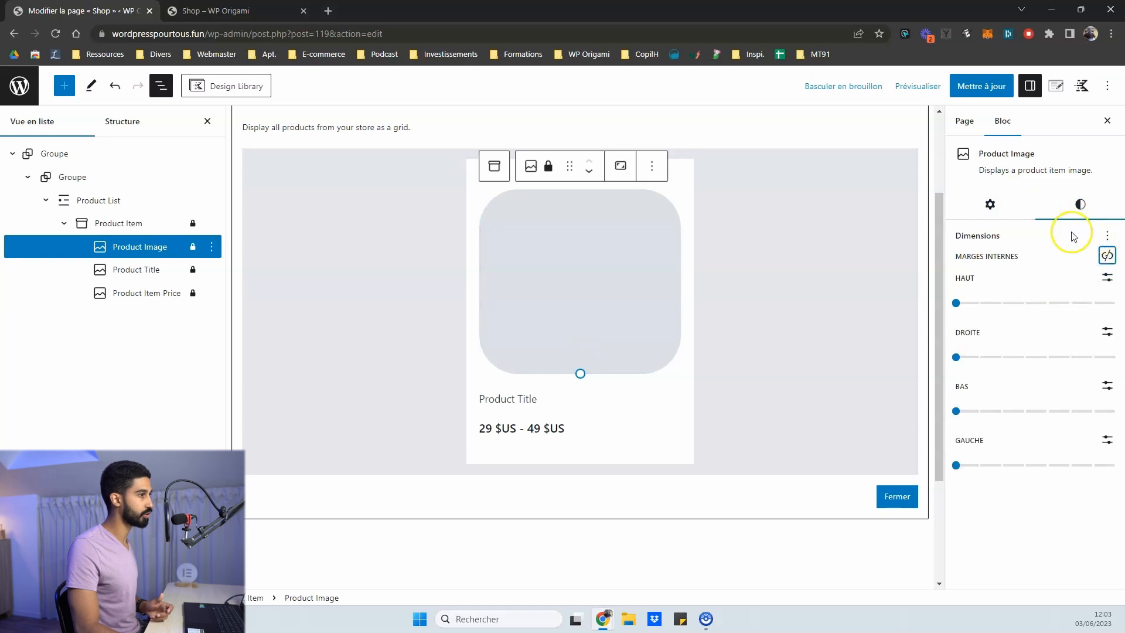
pyautogui.click(158, 225)
# - Increase the Product Image block's height, close the item template and review the Product List block's settings
pyautogui.click(641, 270)
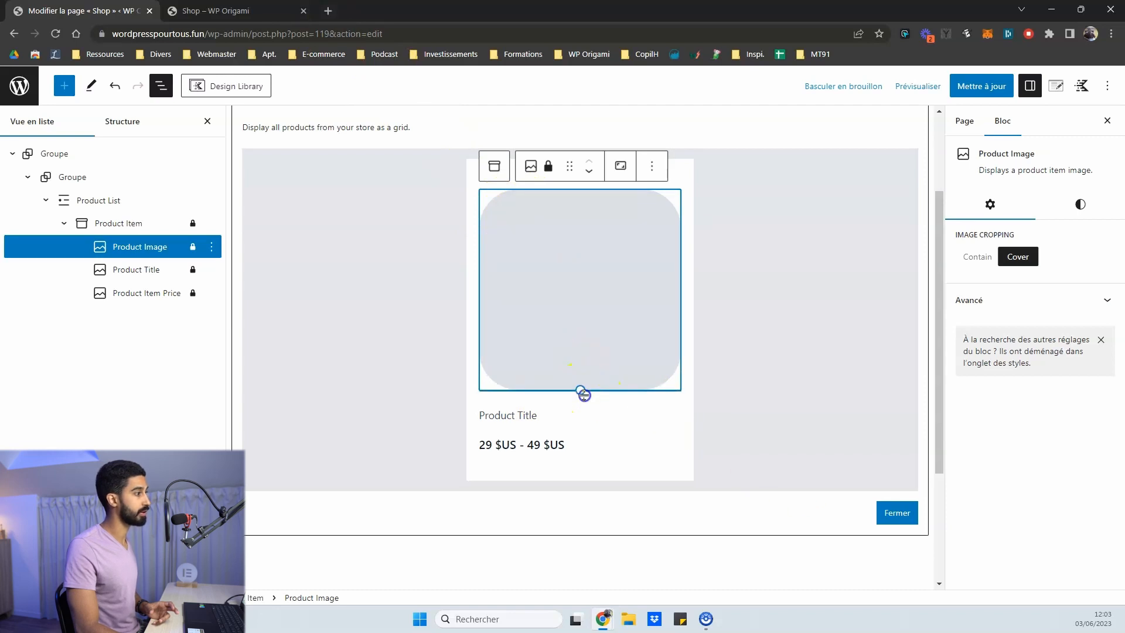
pyautogui.click(886, 514)
pyautogui.scroll(-3, 1030, 300)
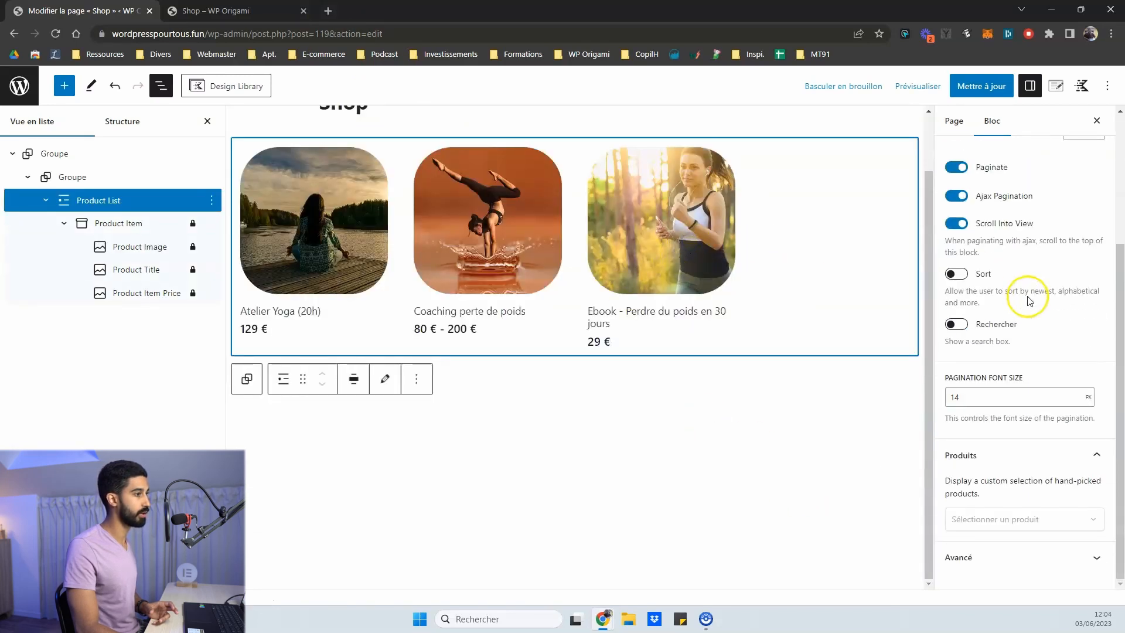
pyautogui.scroll(3, 1023, 316)
pyautogui.scroll(1, 558, 238)
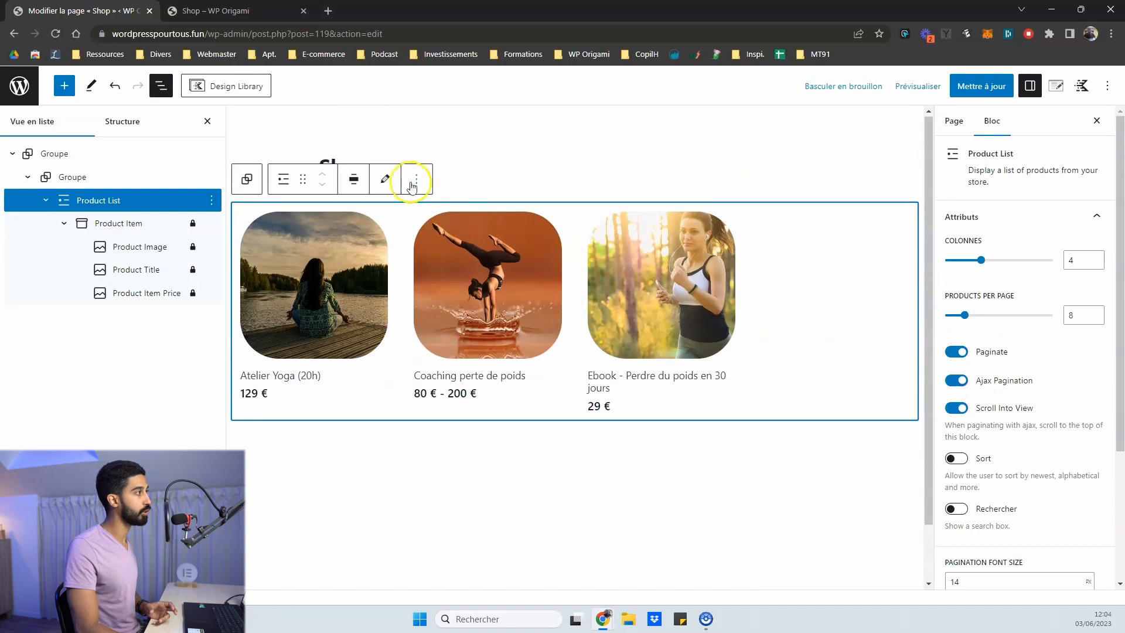
# - Reopen the Product List's item template, examine the Product Image's styles and compare its shape with the live shop page
pyautogui.click(385, 179)
pyautogui.click(555, 338)
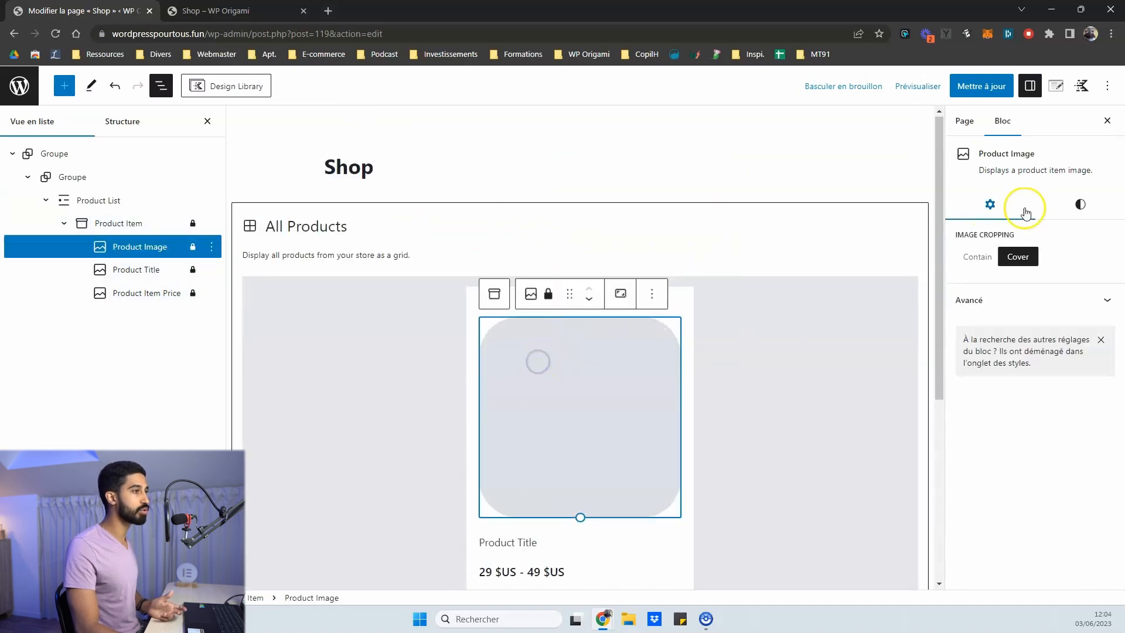
pyautogui.click(1070, 204)
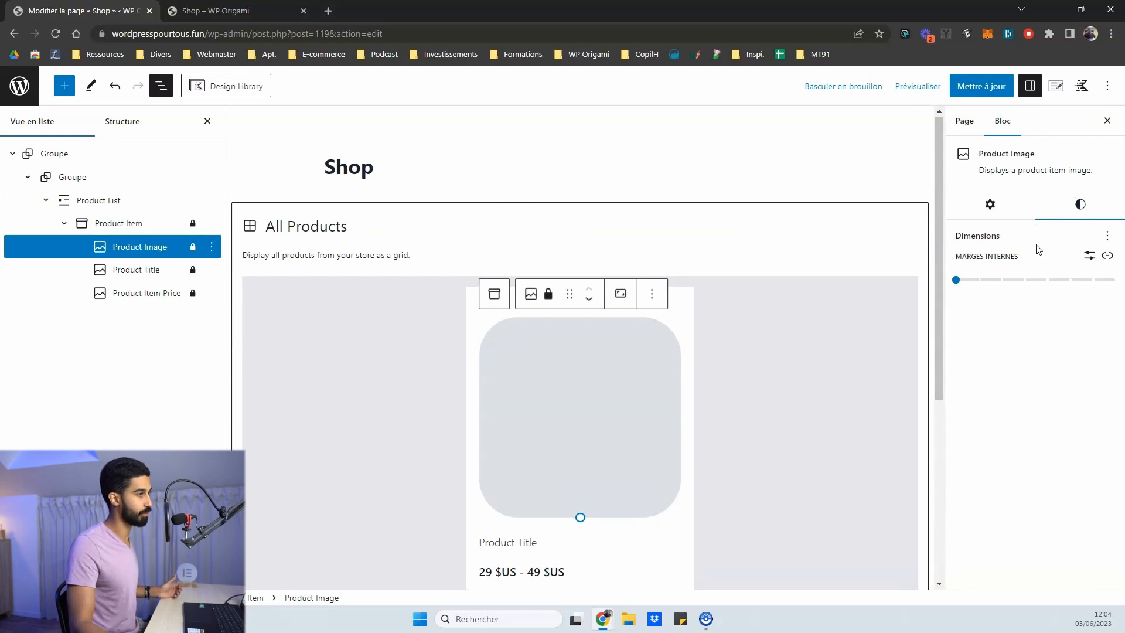
pyautogui.click(623, 376)
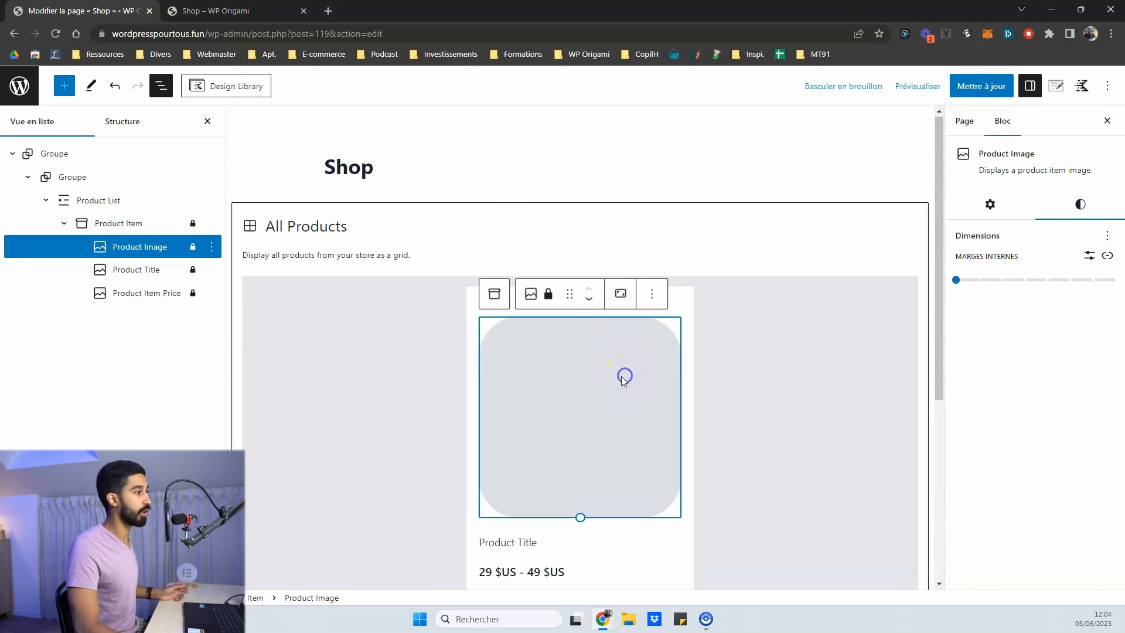
pyautogui.scroll(-1, 639, 328)
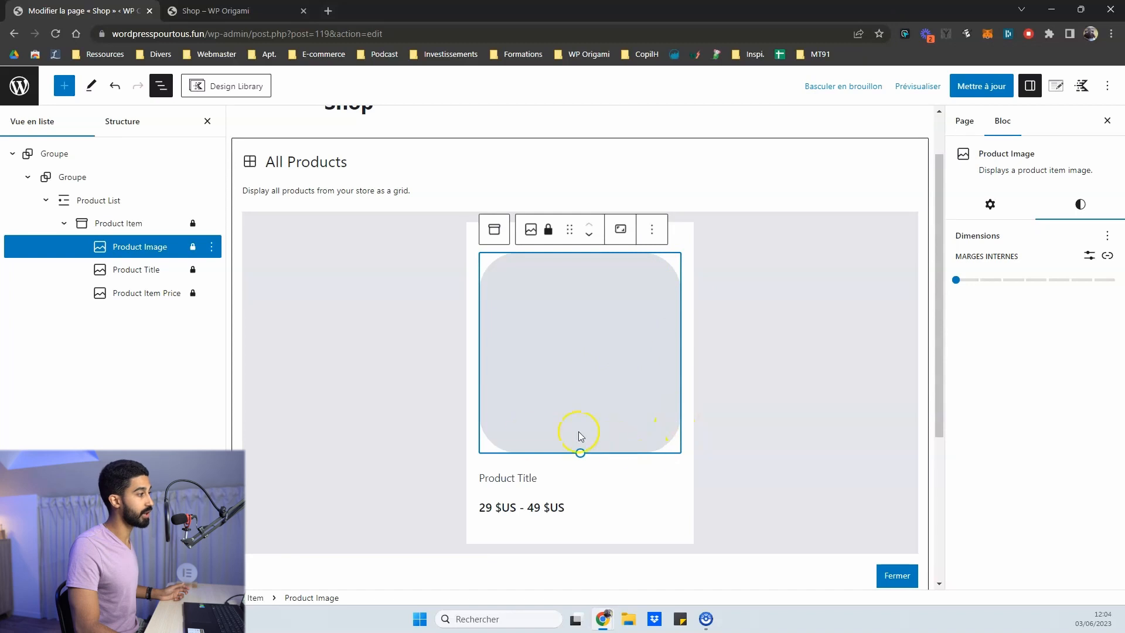
pyautogui.click(238, 12)
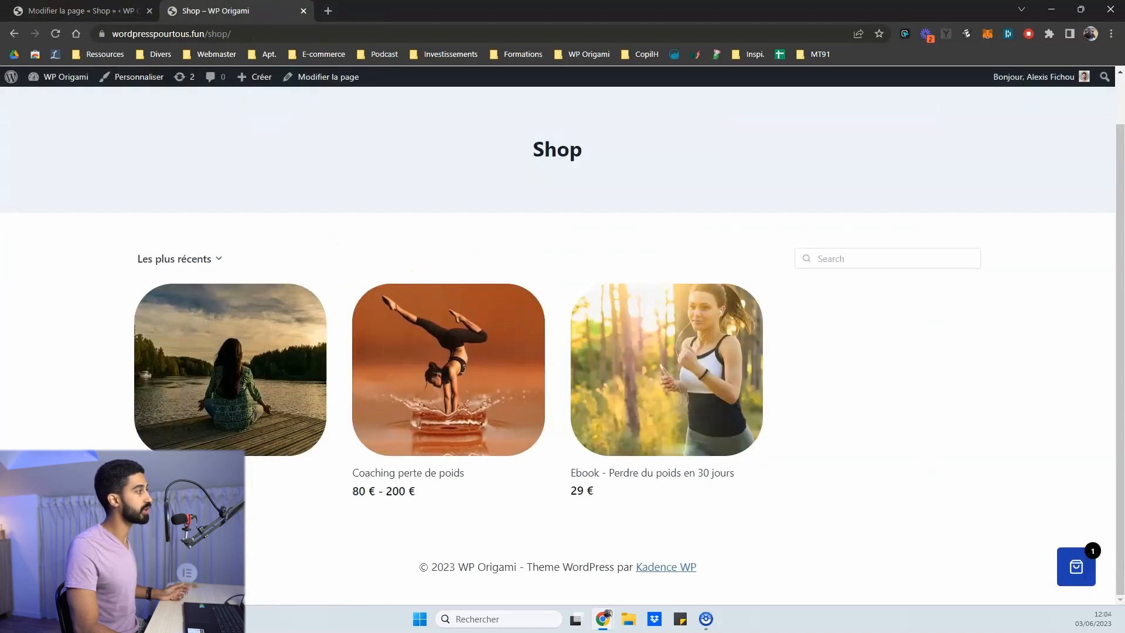
pyautogui.click(83, 11)
# - Explore the linked, custom and per-side inner margin controls of the Product Image without entering a value, and return to its general settings
pyautogui.click(1107, 257)
pyautogui.click(1107, 256)
pyautogui.click(1088, 258)
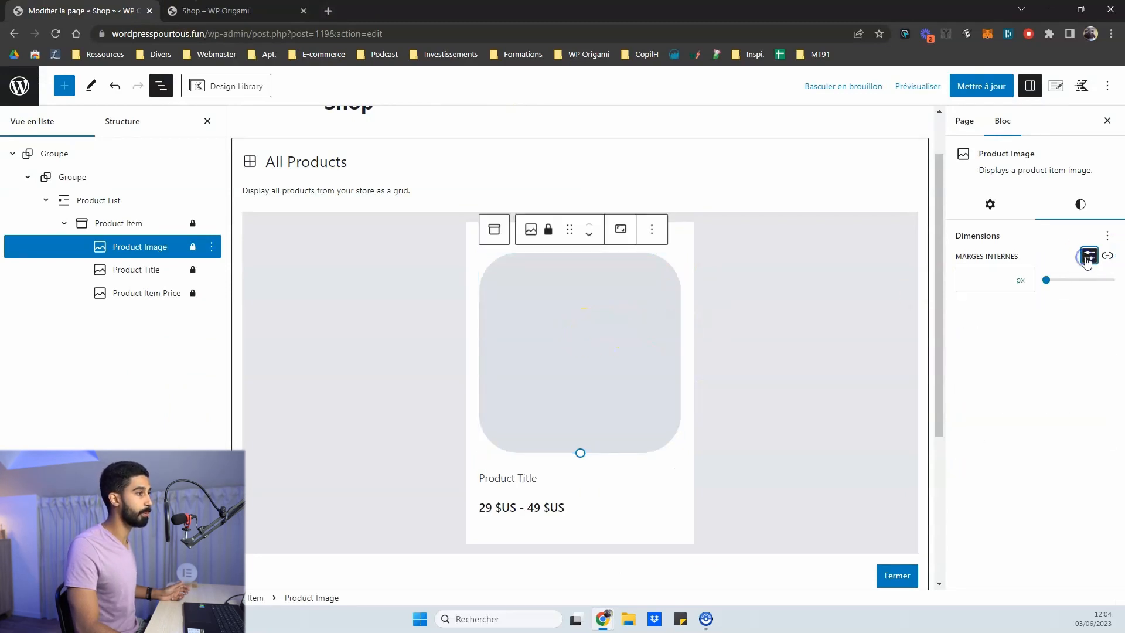
pyautogui.click(1107, 255)
pyautogui.click(1107, 235)
pyautogui.click(1012, 213)
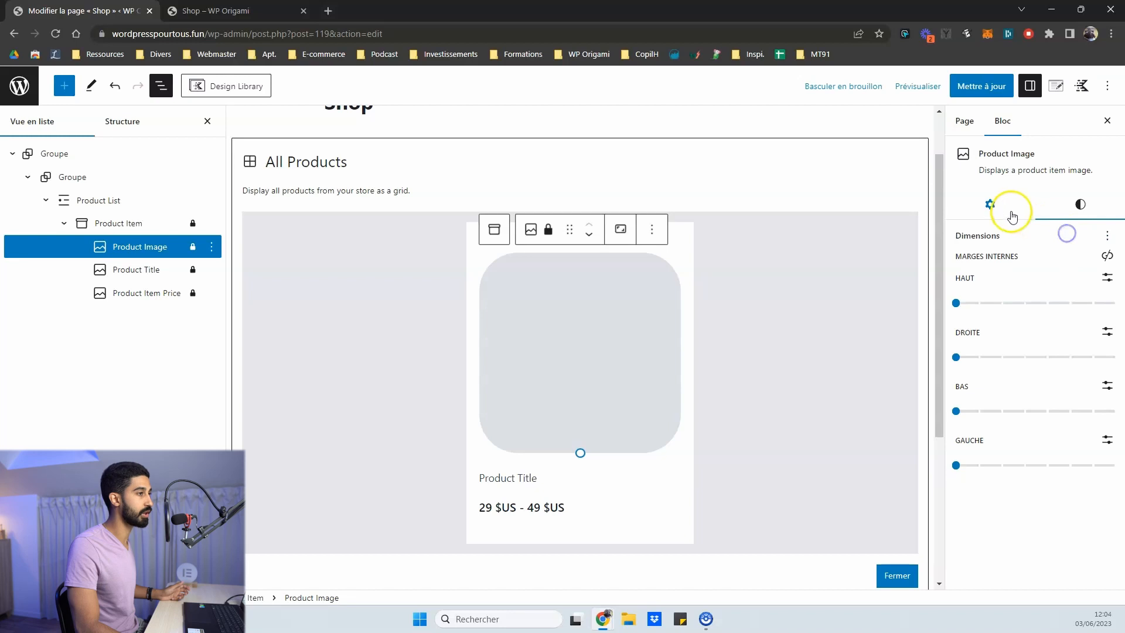
pyautogui.click(1010, 211)
# - Try the 16:10 and 4:3 aspect ratios on the Product Image block and set its aspect ratio to Carré
pyautogui.click(580, 325)
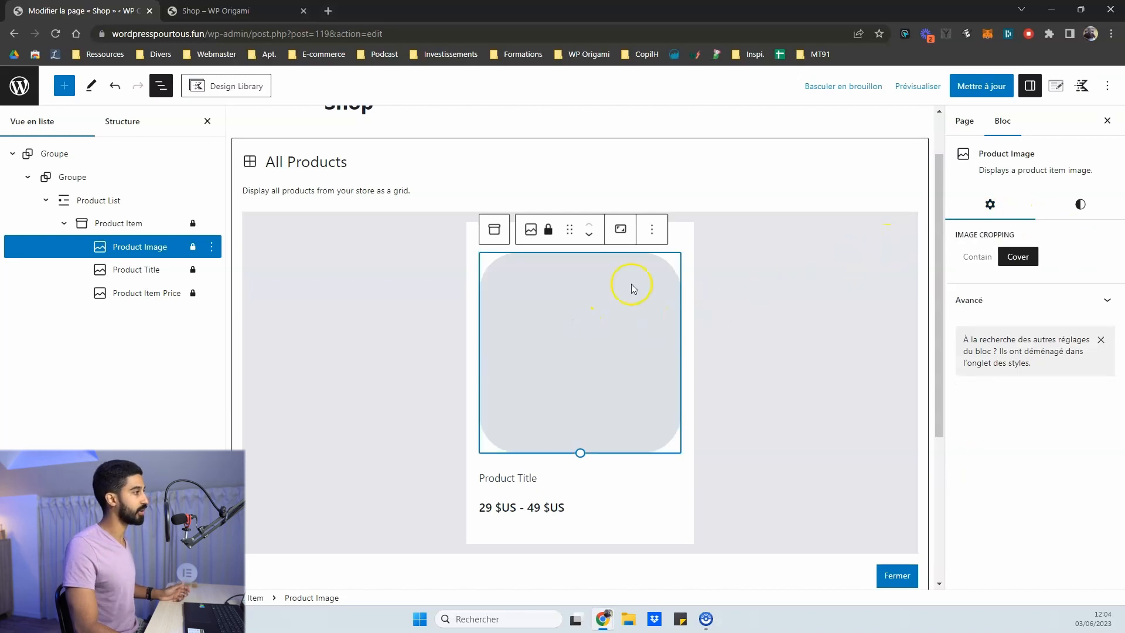
pyautogui.click(621, 232)
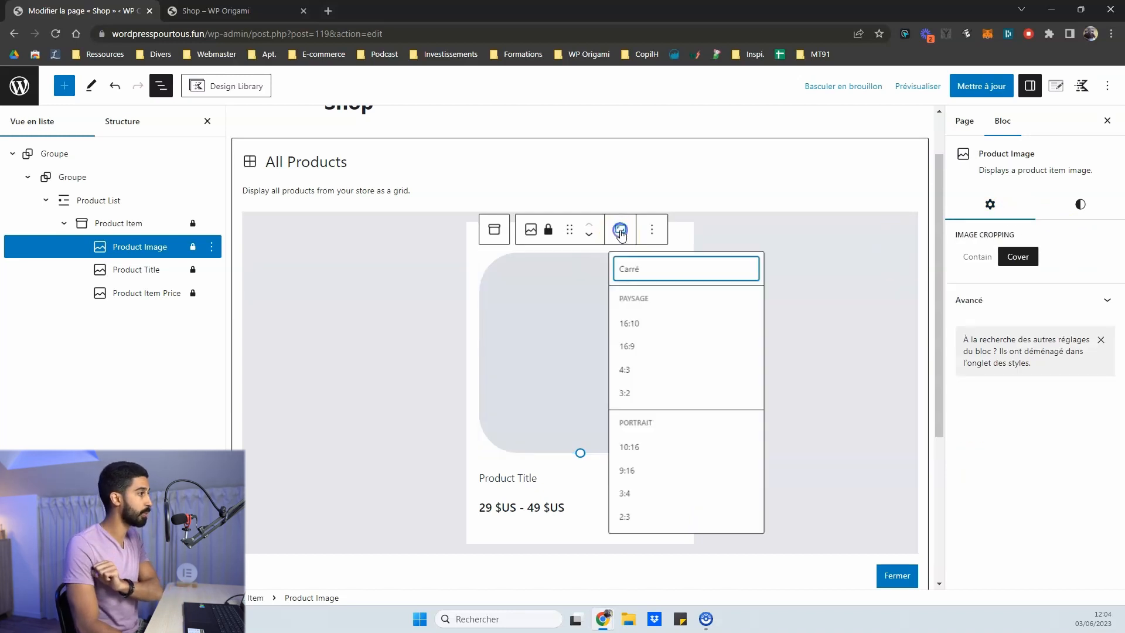
pyautogui.click(638, 325)
pyautogui.click(617, 230)
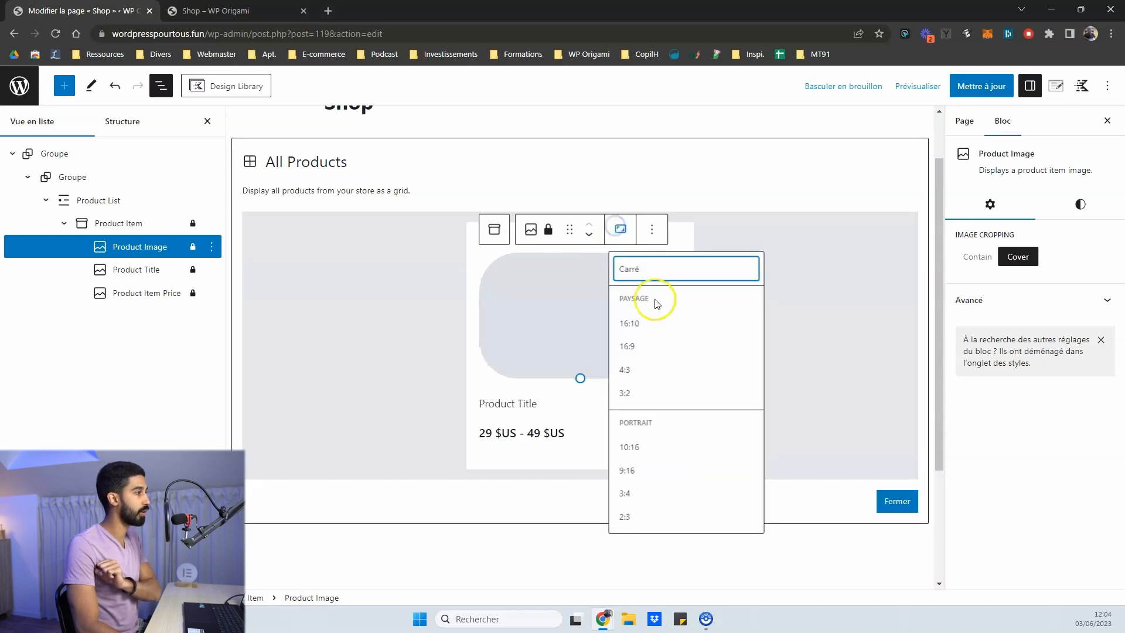
pyautogui.click(630, 332)
pyautogui.click(620, 235)
pyautogui.click(631, 264)
pyautogui.click(621, 231)
pyautogui.click(633, 379)
pyautogui.click(621, 230)
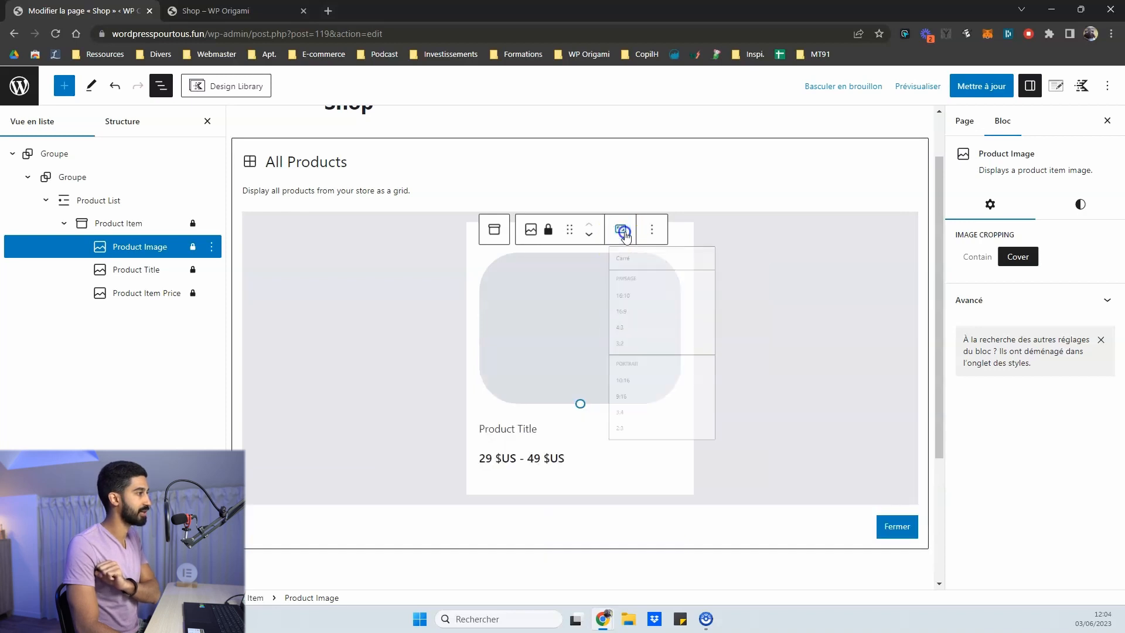
pyautogui.click(633, 271)
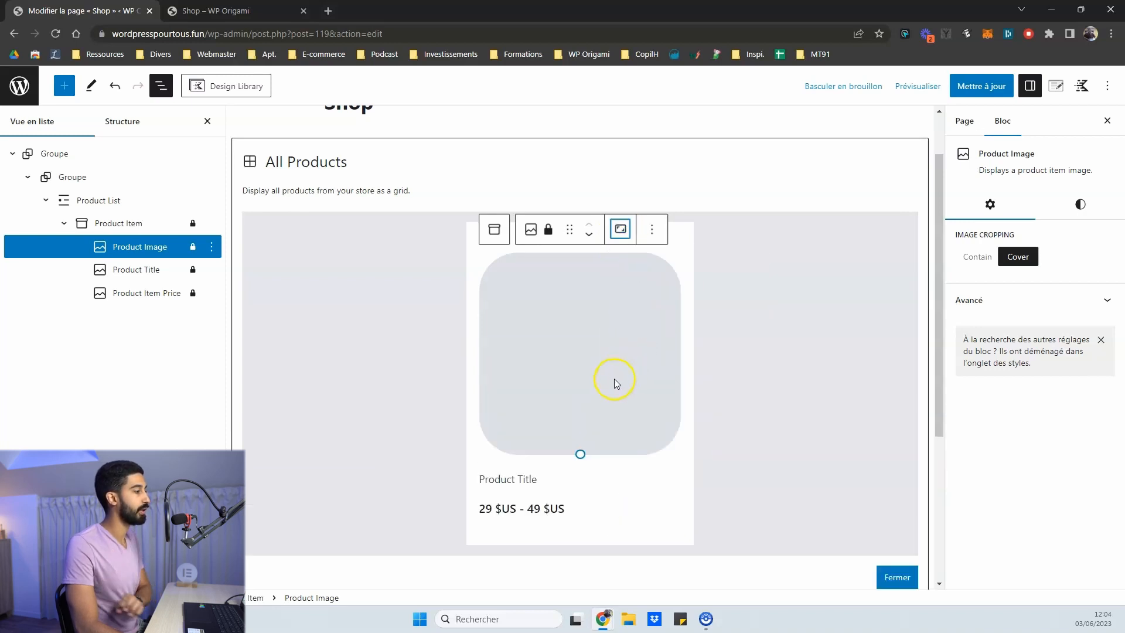
# - Check the Product Title and Product Item Price blocks, update the Shop page and close the item template
pyautogui.click(548, 479)
pyautogui.click(537, 508)
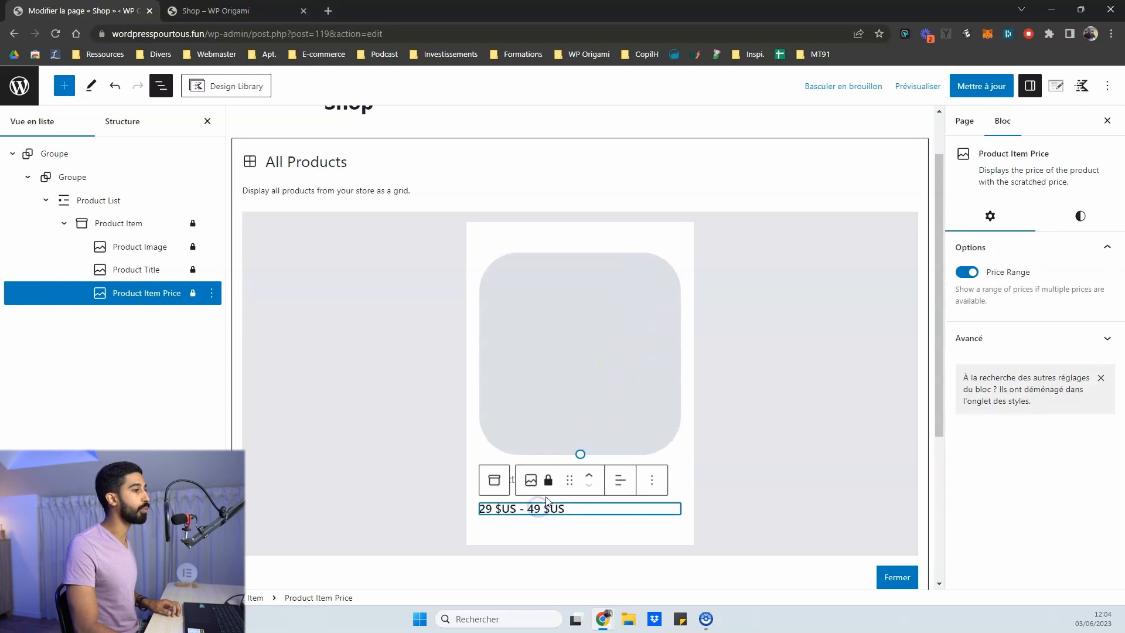
pyautogui.click(976, 87)
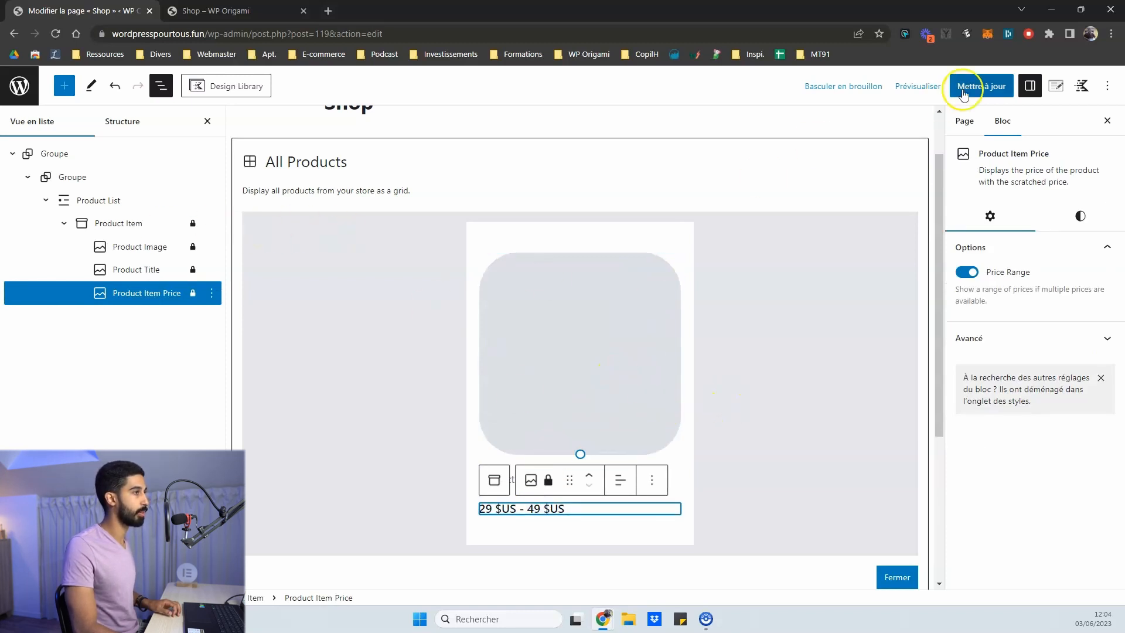
pyautogui.scroll(-3, 841, 500)
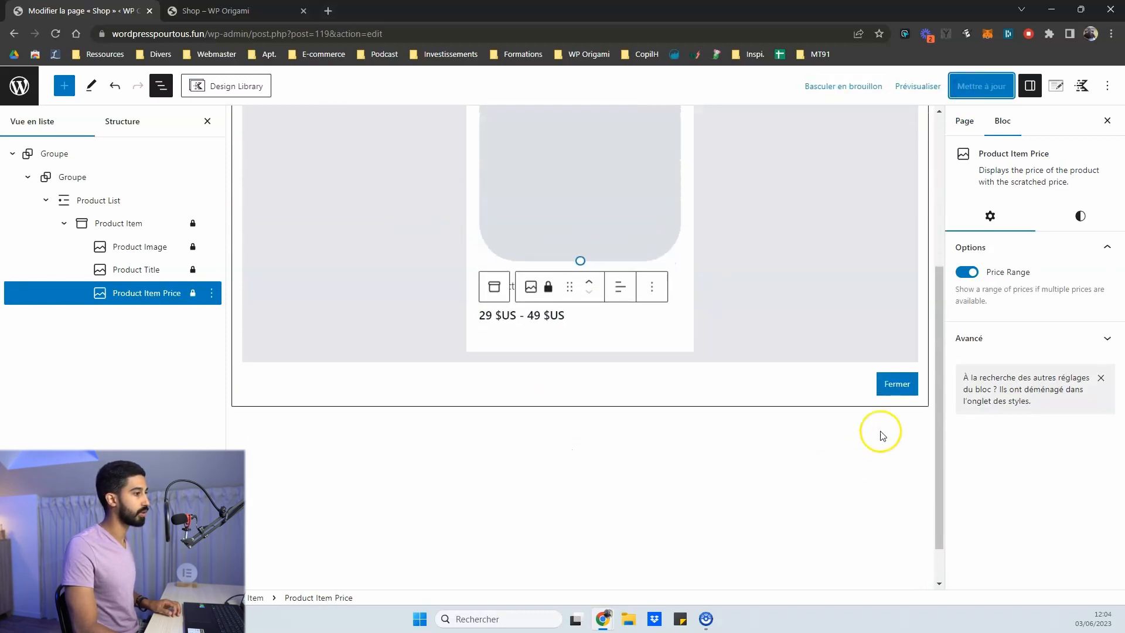
pyautogui.click(895, 383)
pyautogui.scroll(1, 804, 373)
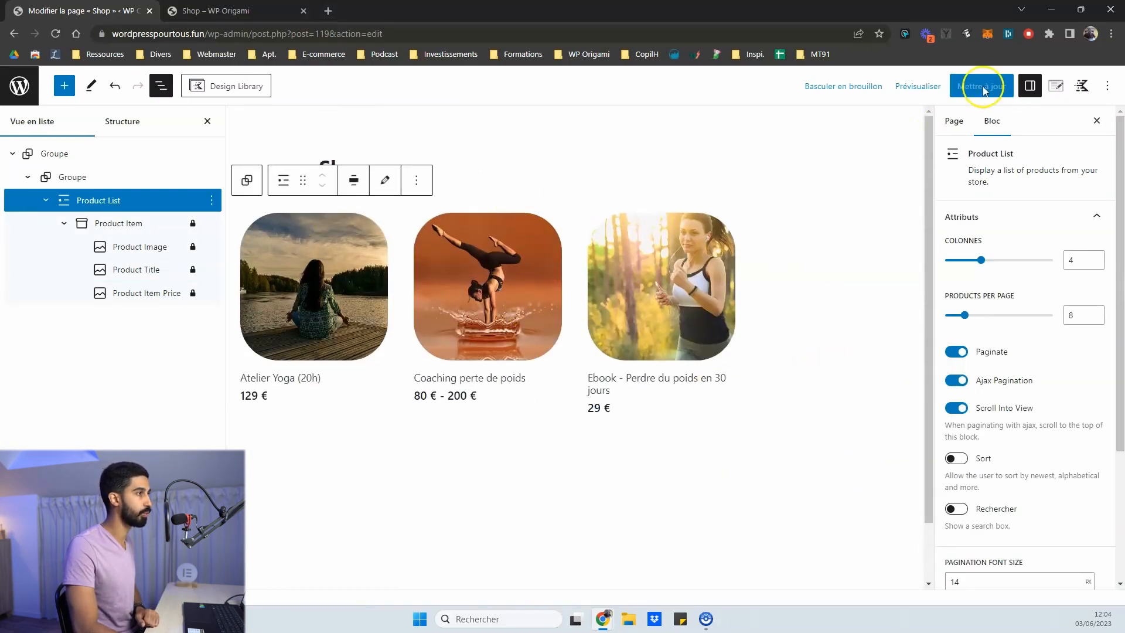
# - Reload the live shop page and view the Atelier Yoga (20h) and Coaching perte de poids product pages
pyautogui.click(57, 35)
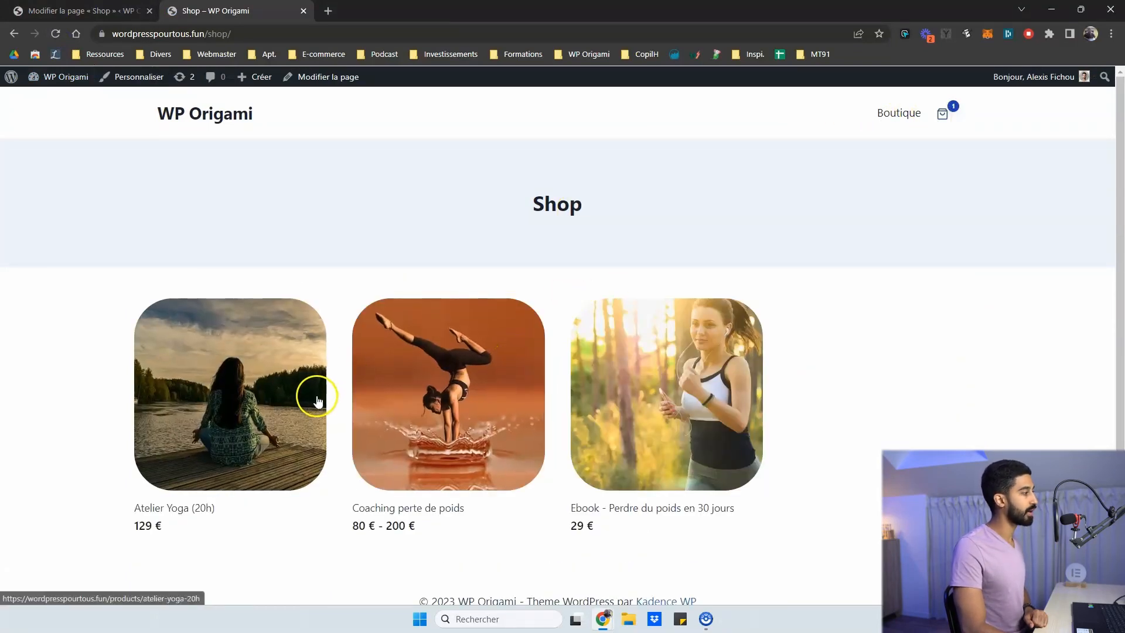
pyautogui.click(220, 406)
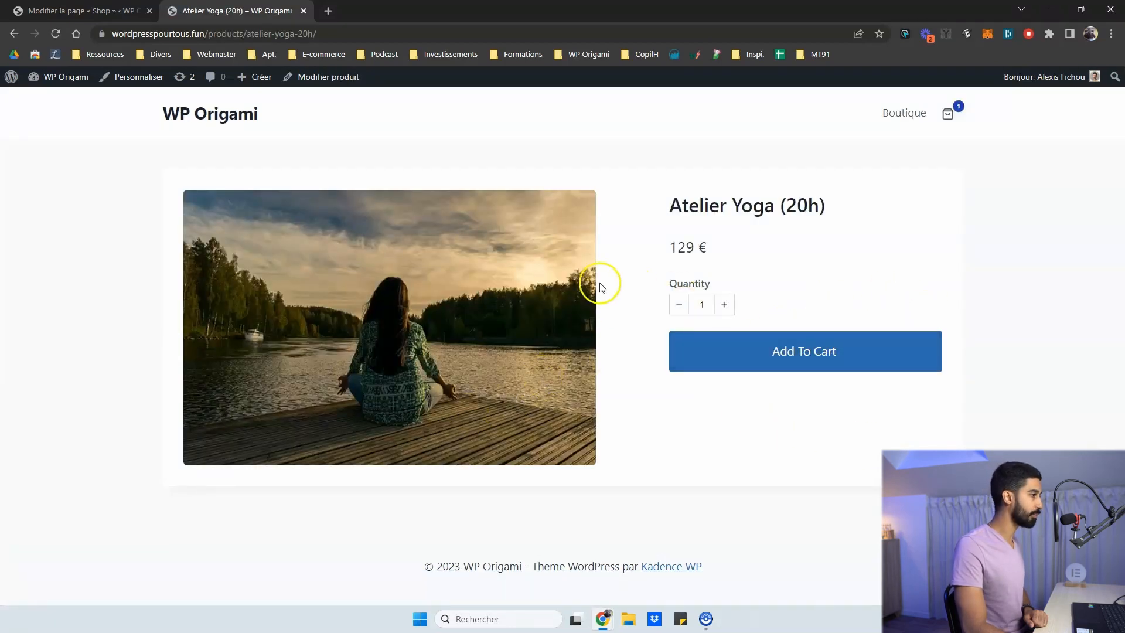
pyautogui.hotkey('alt', 'Left')
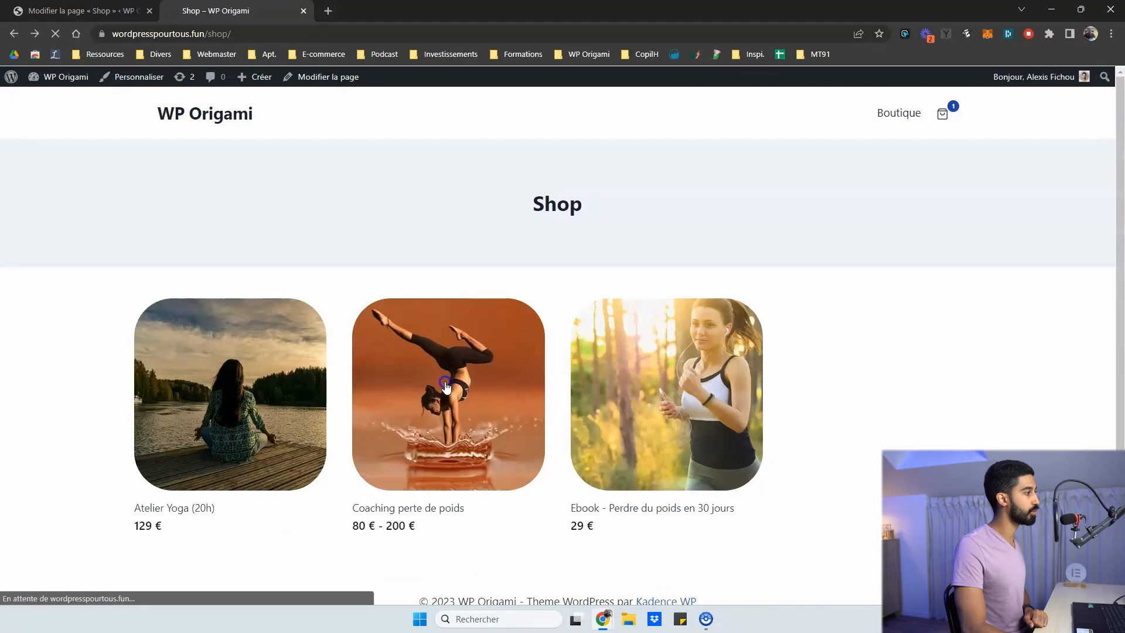
pyautogui.click(420, 359)
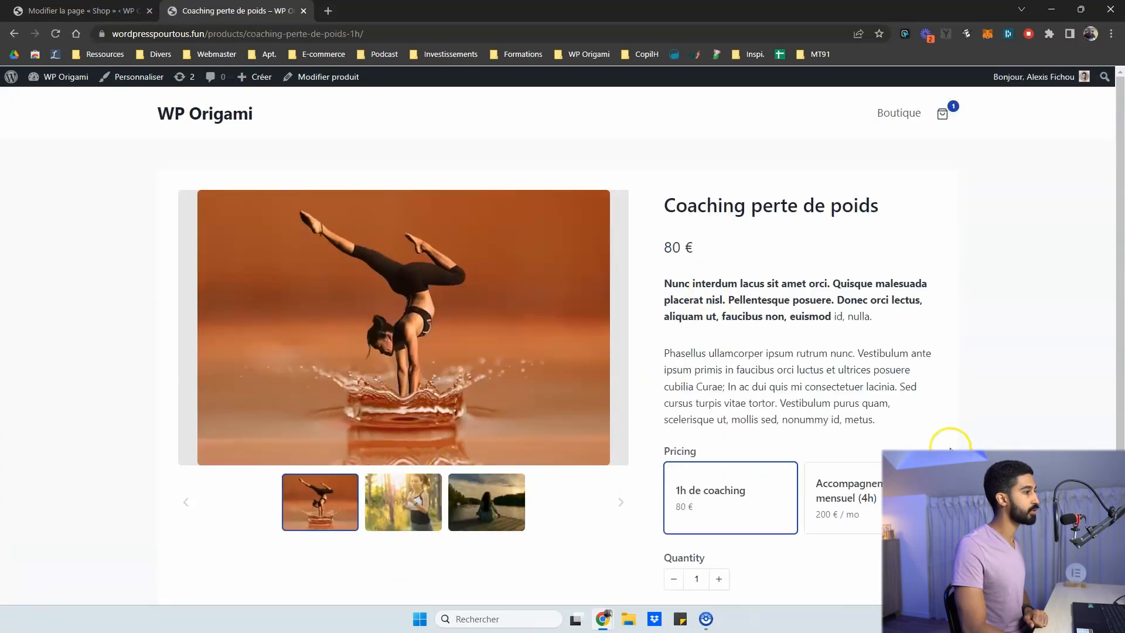
# - Review the live Coaching perte de poids page, open its product editor in a new tab and close the Shop page editor
pyautogui.scroll(-2, 736, 421)
pyautogui.scroll(2, 721, 352)
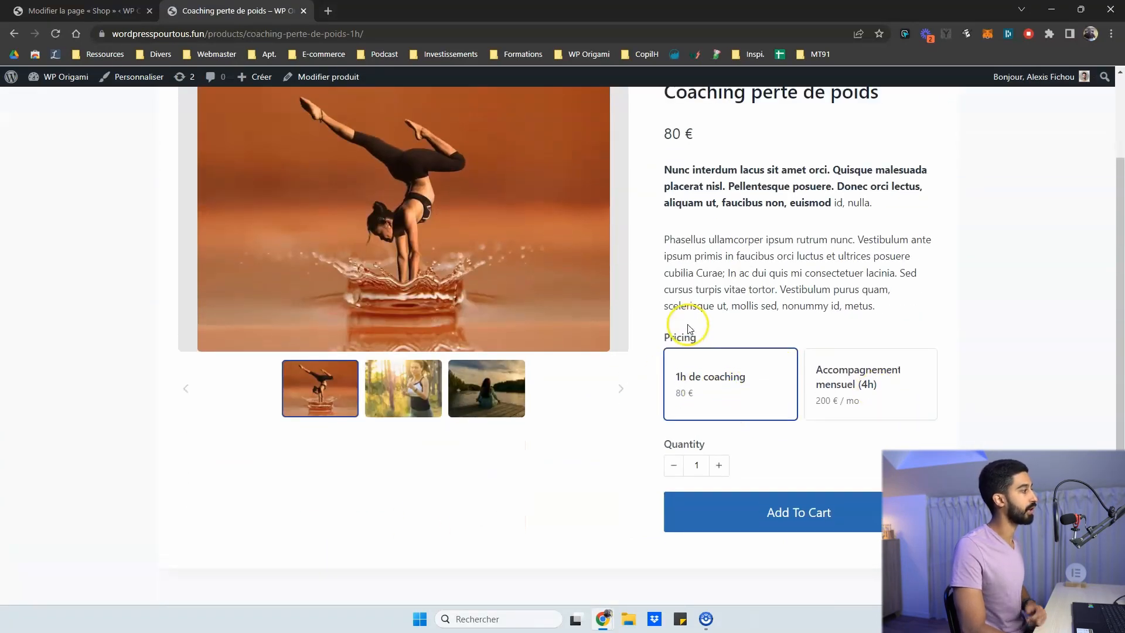
pyautogui.click(330, 82)
pyautogui.rightClick(327, 80)
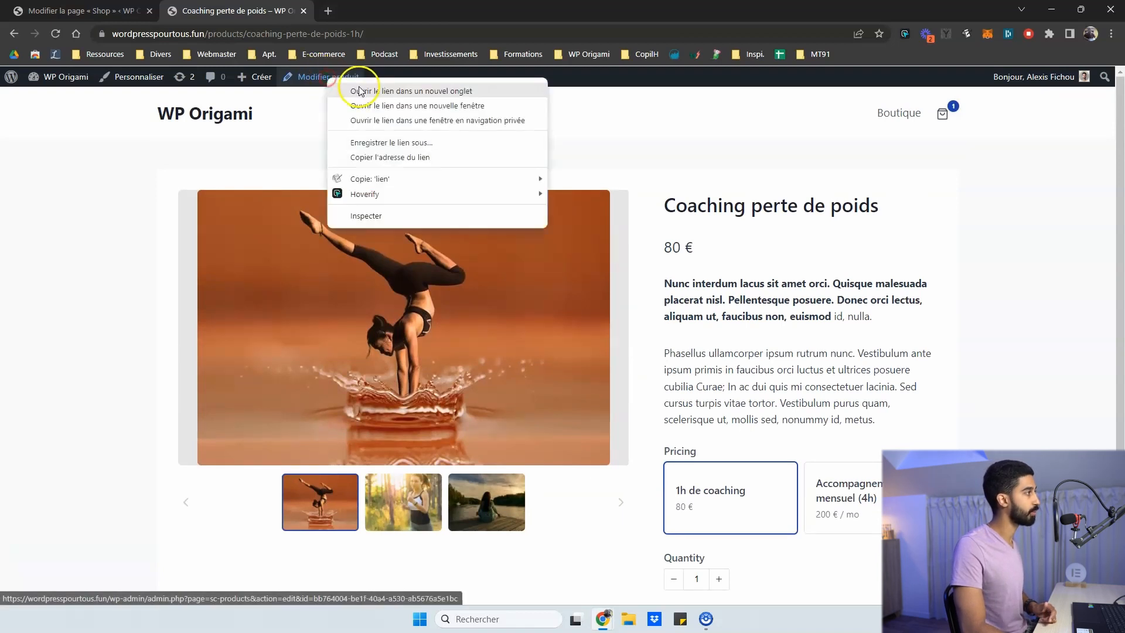
pyautogui.click(360, 90)
pyautogui.moveTo(346, 11); pyautogui.dragTo(194, 11)
pyautogui.click(150, 12)
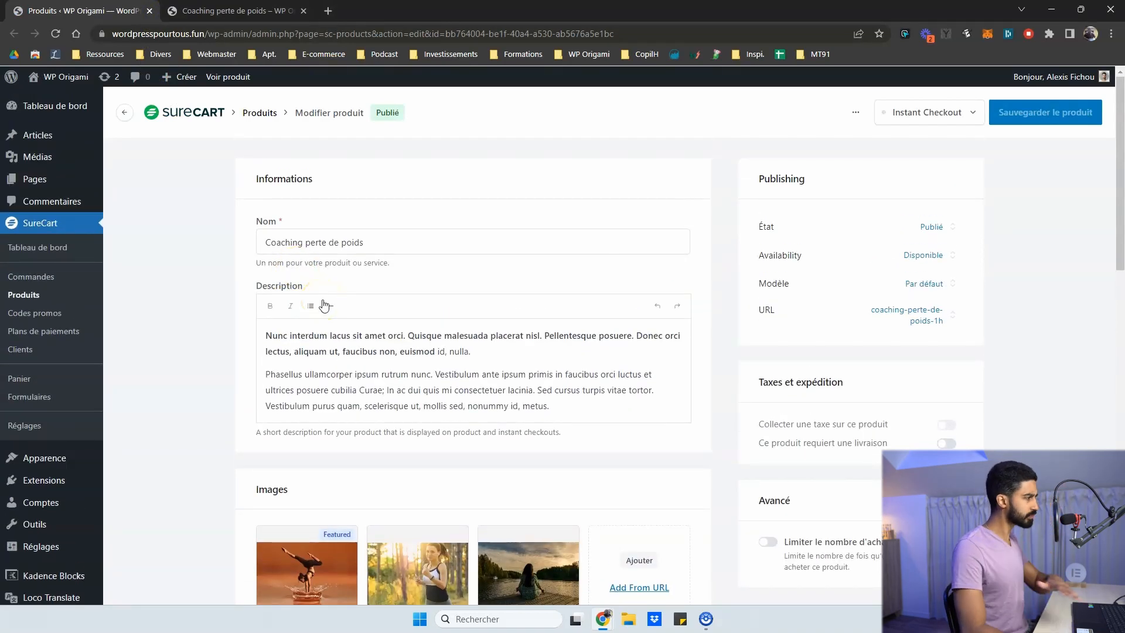
# - Compare the description and images in the product editor with those on the live product page
pyautogui.click(394, 383)
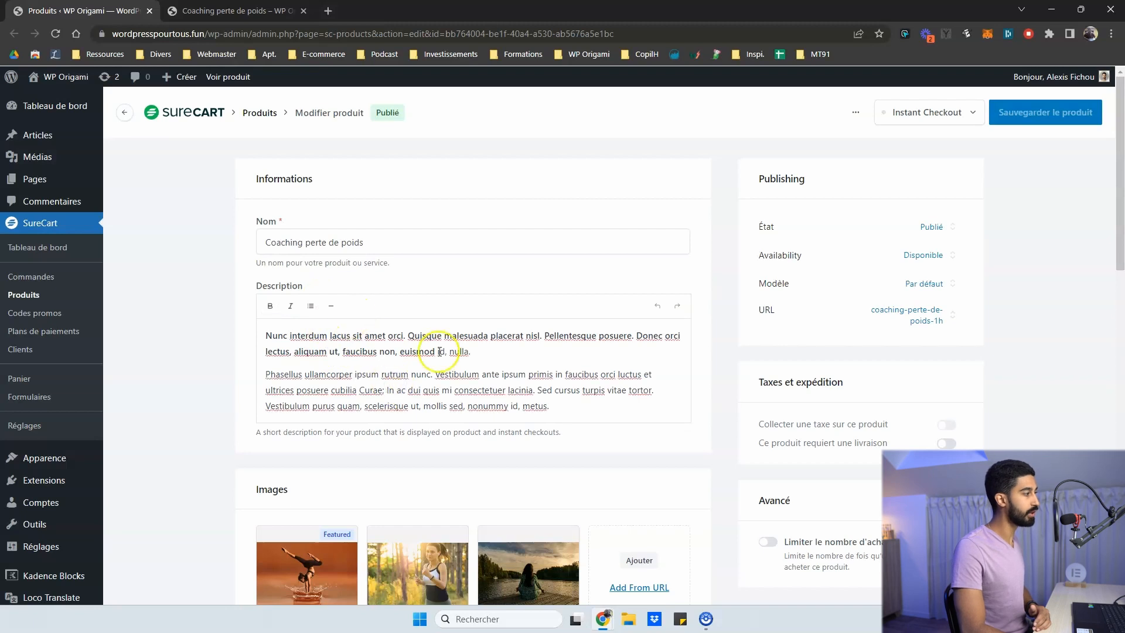
pyautogui.click(249, 12)
pyautogui.scroll(-1, 702, 234)
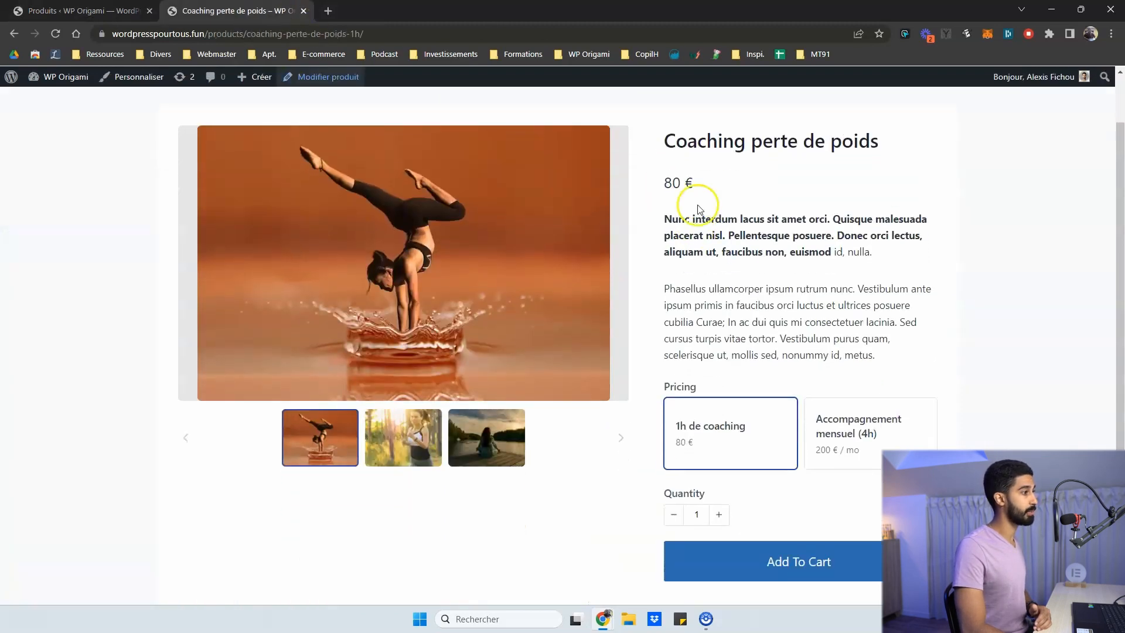
pyautogui.click(135, 11)
pyautogui.scroll(-3, 429, 293)
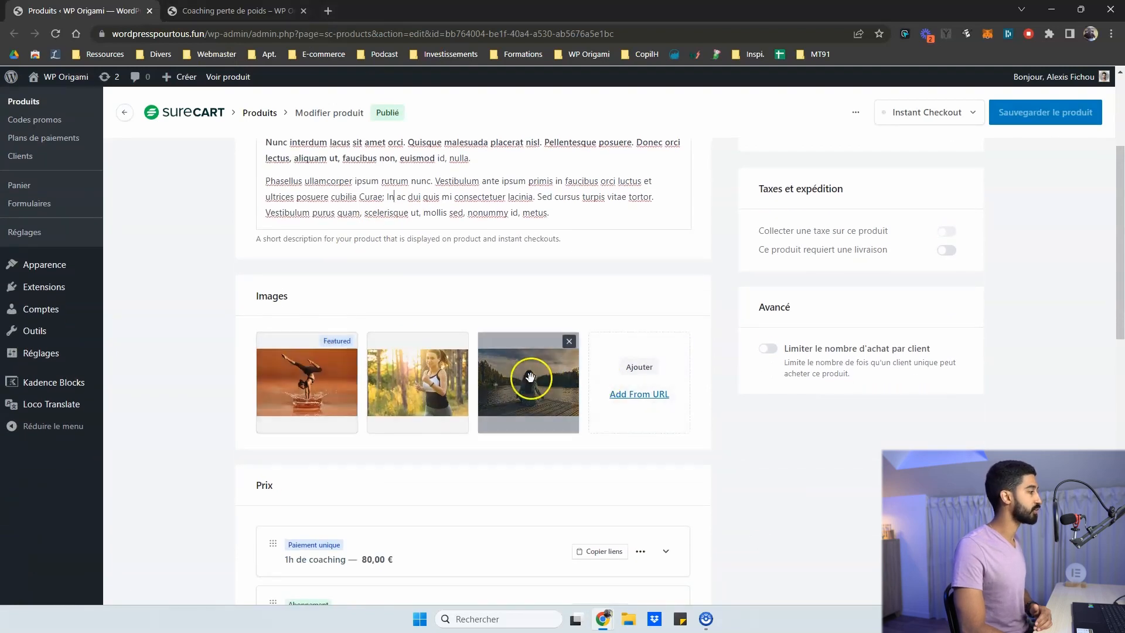
pyautogui.click(249, 11)
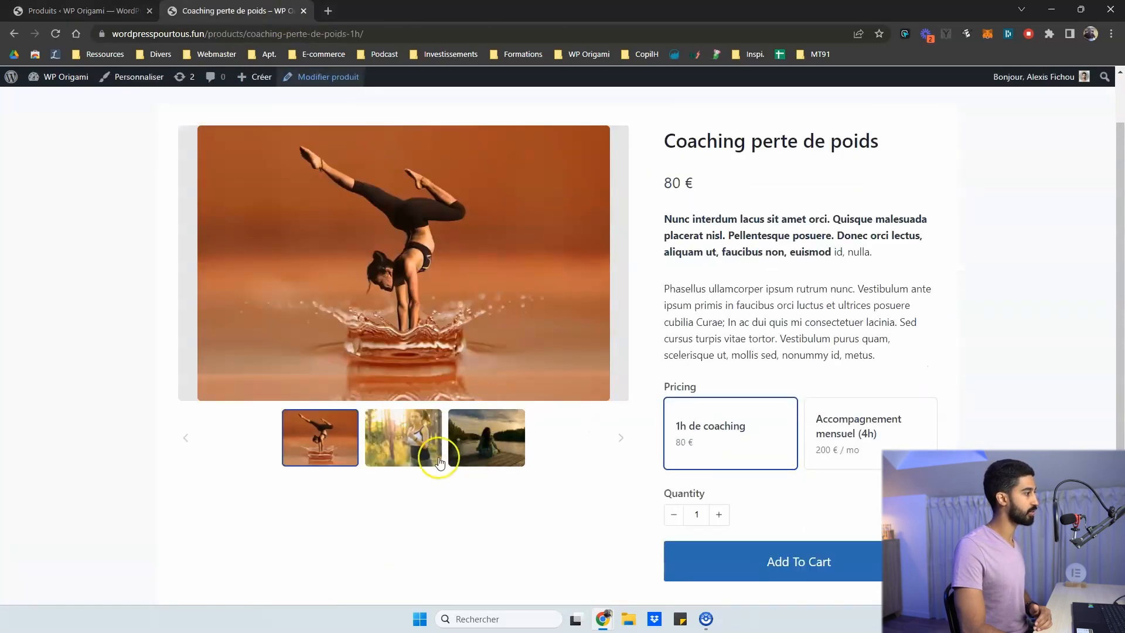
pyautogui.scroll(1, 423, 466)
# - Fill in the product's search engine metadata with meta title "gtreh" and meta description "thrthyrhryh"
pyautogui.hotkey('ctrl', 'Tab')
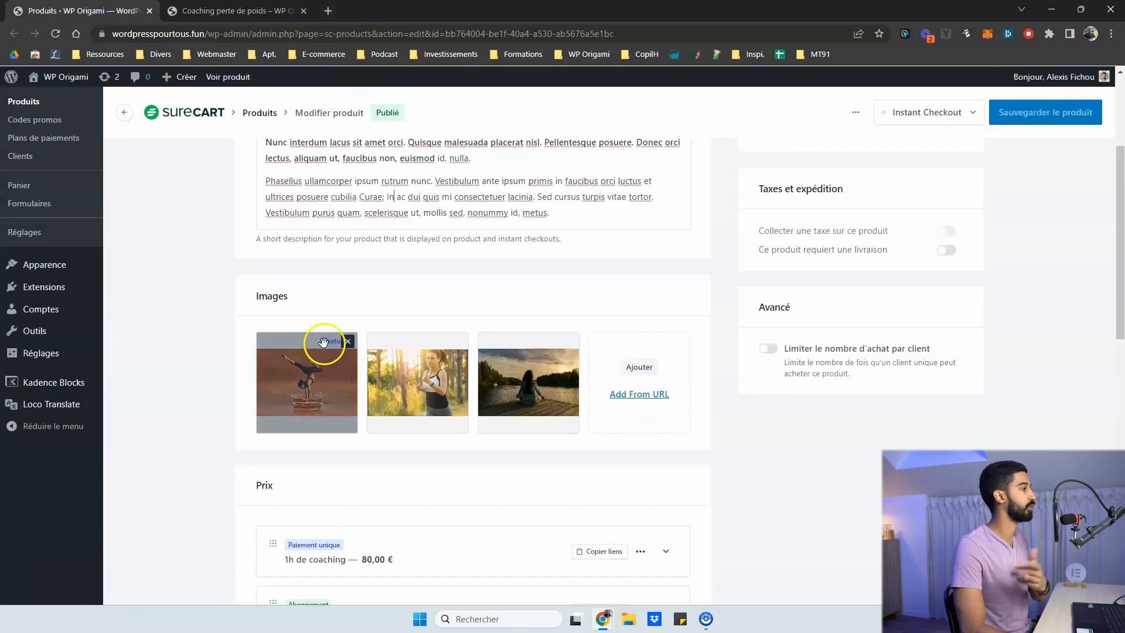
pyautogui.scroll(-10, 332, 344)
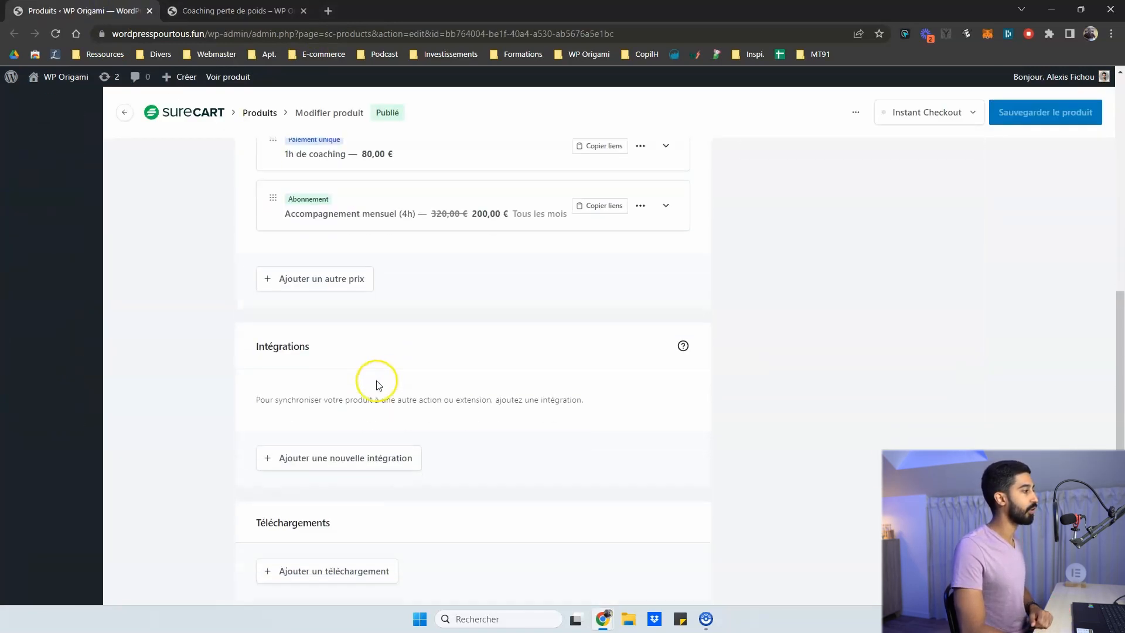
pyautogui.scroll(-2, 494, 394)
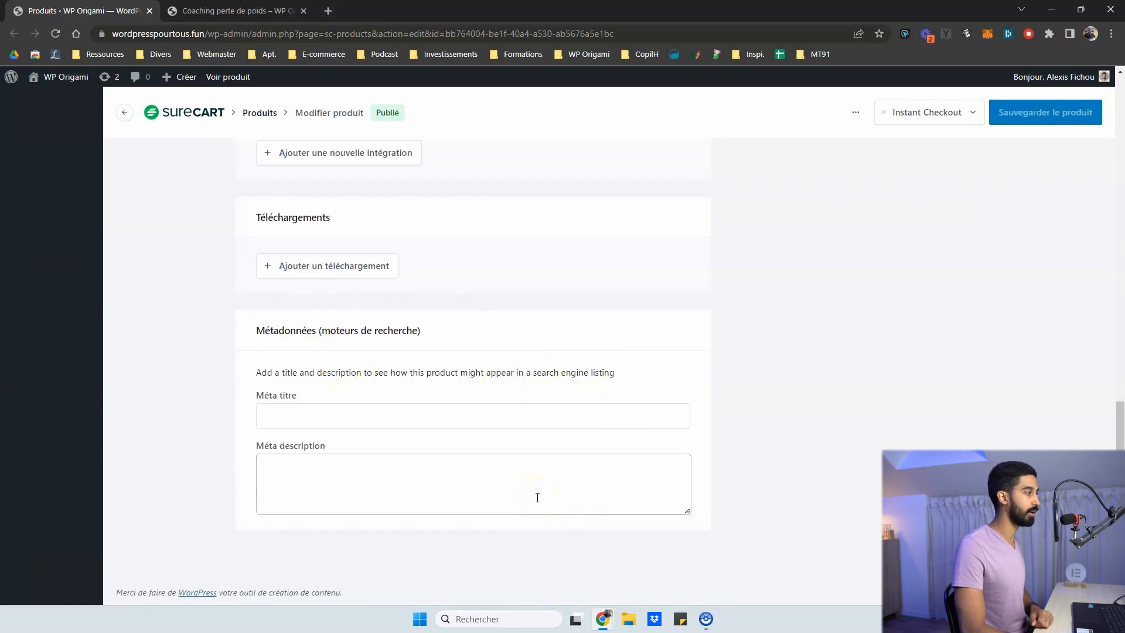
pyautogui.click(392, 413)
pyautogui.write('gtreh')
pyautogui.click(330, 481)
pyautogui.write('thrthyrhryh')
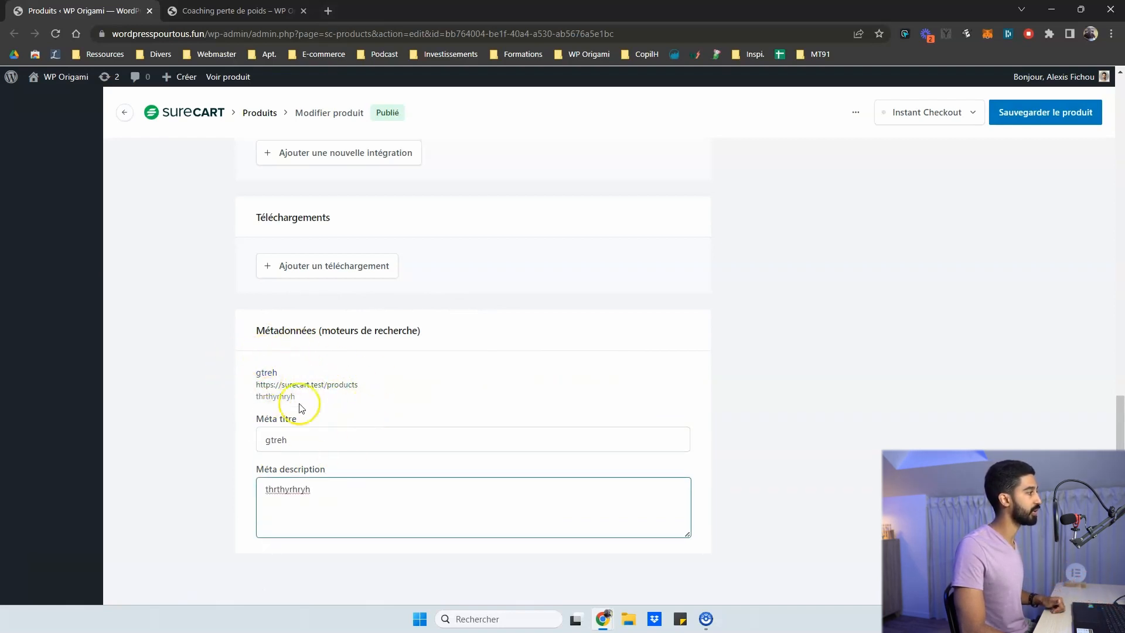
# - Check the product's availability, publication status and template options, including the link for editing the default template
pyautogui.scroll(20, 737, 390)
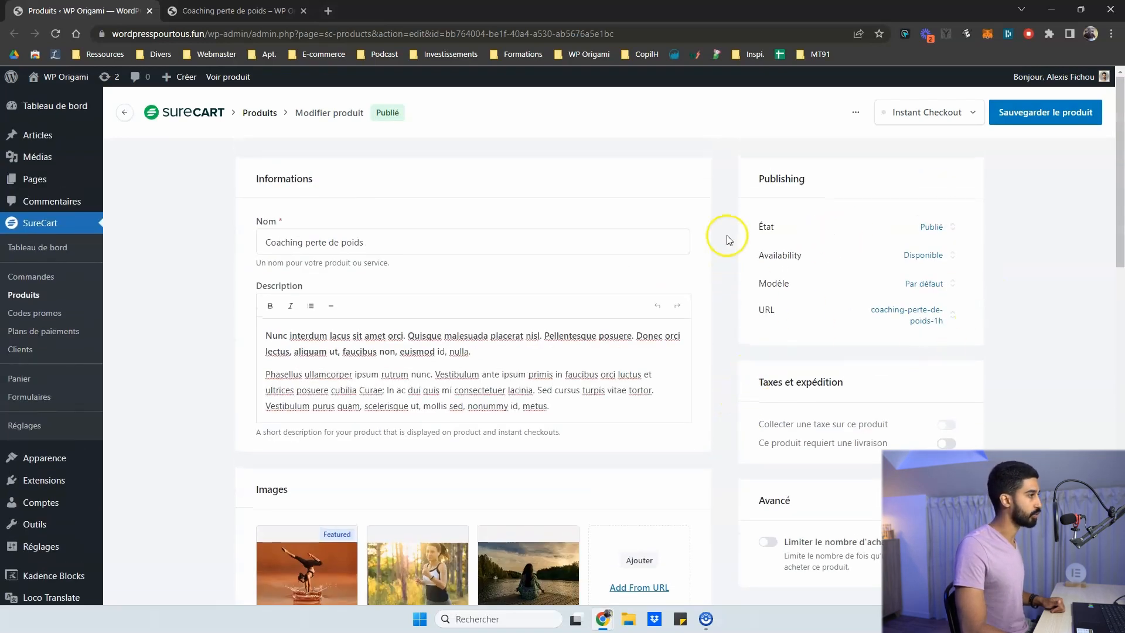
pyautogui.click(923, 255)
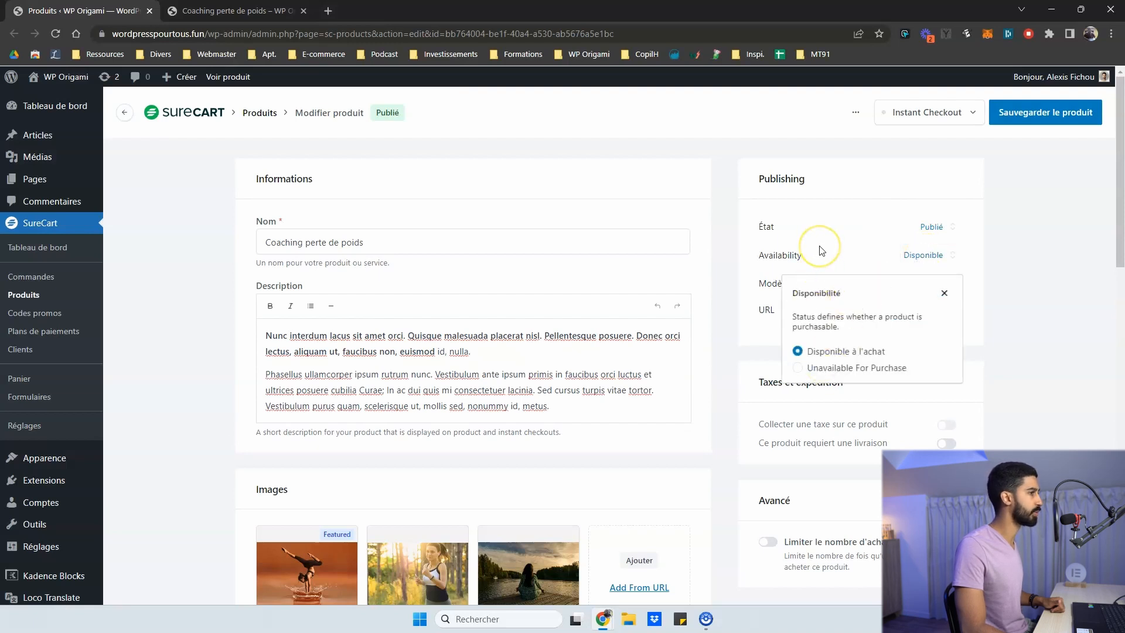
pyautogui.click(929, 226)
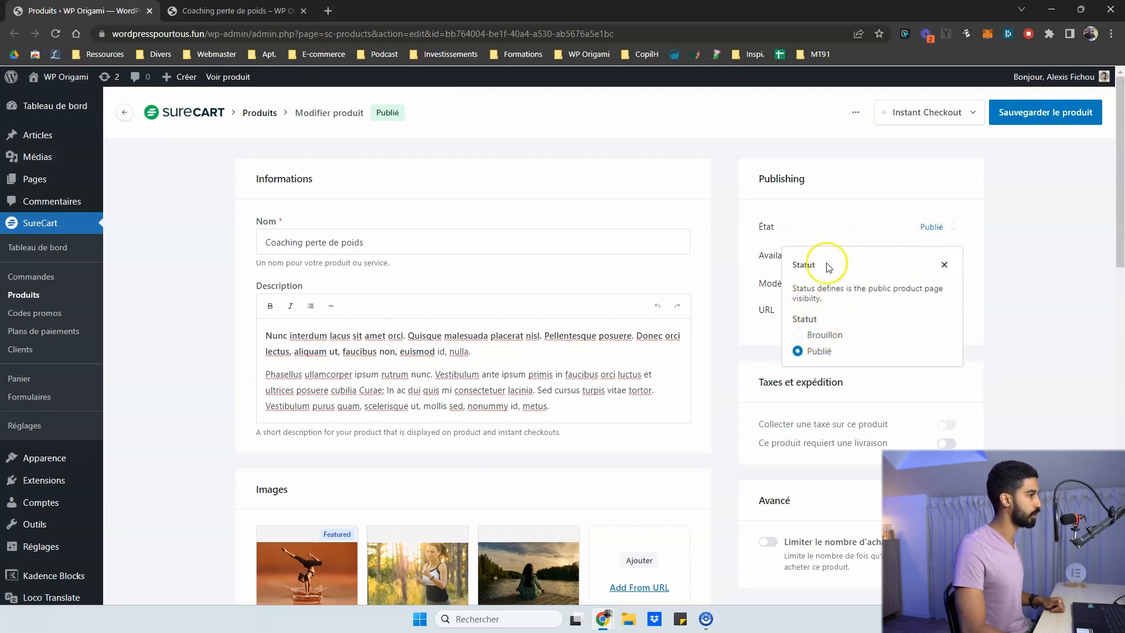
pyautogui.click(839, 229)
pyautogui.click(923, 284)
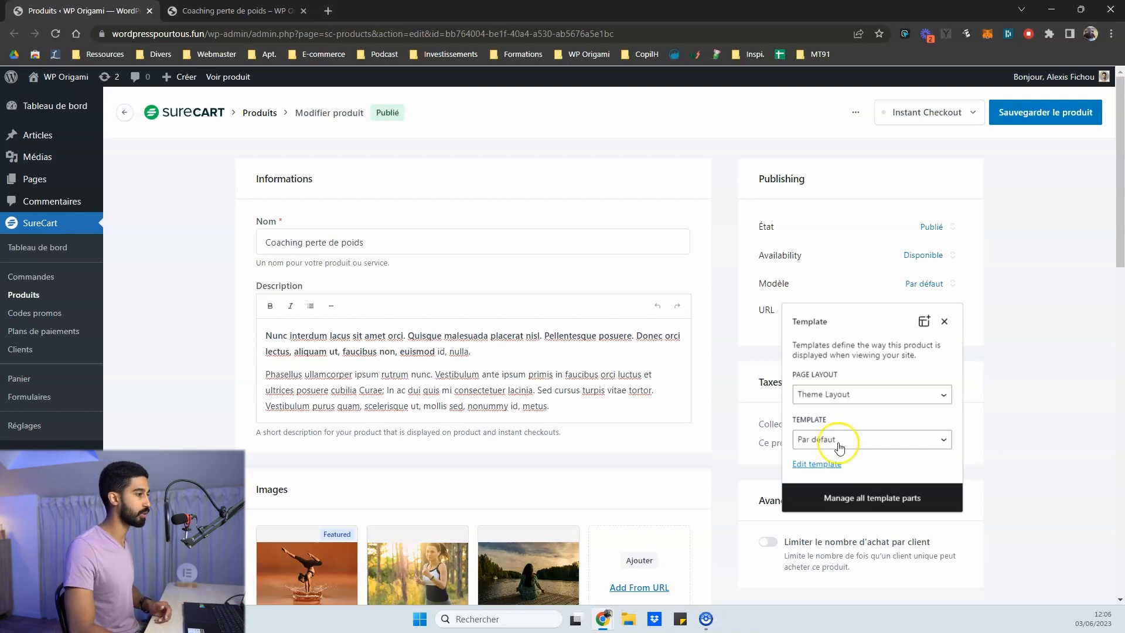
pyautogui.click(821, 465)
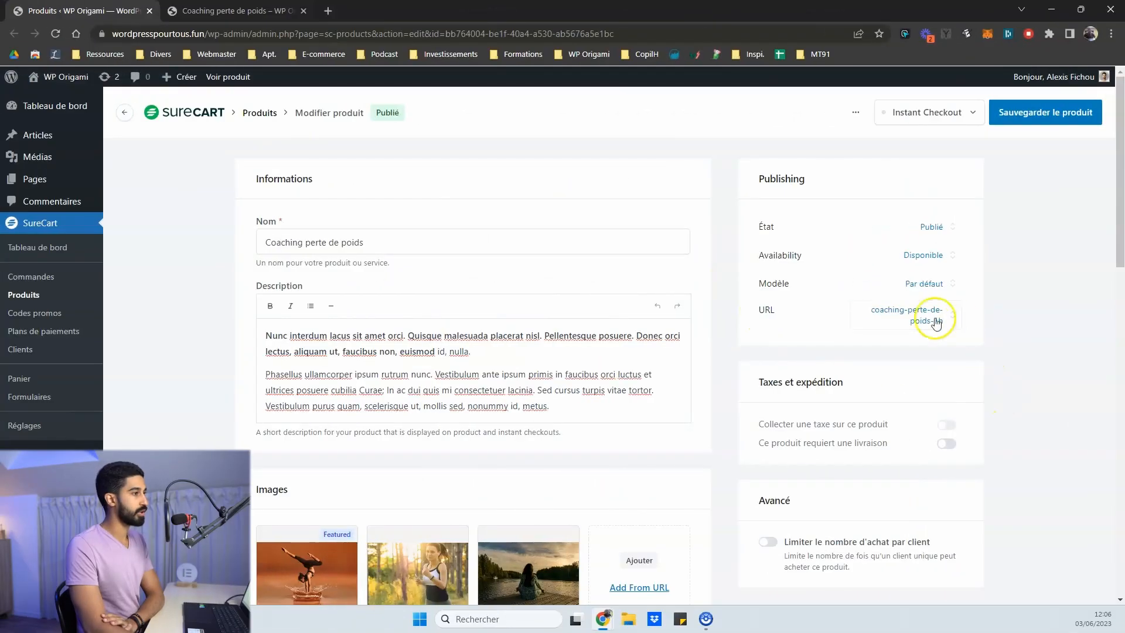
# - Inspect the product's URL settings, highlight part of the permalink and close them without changes
pyautogui.click(928, 317)
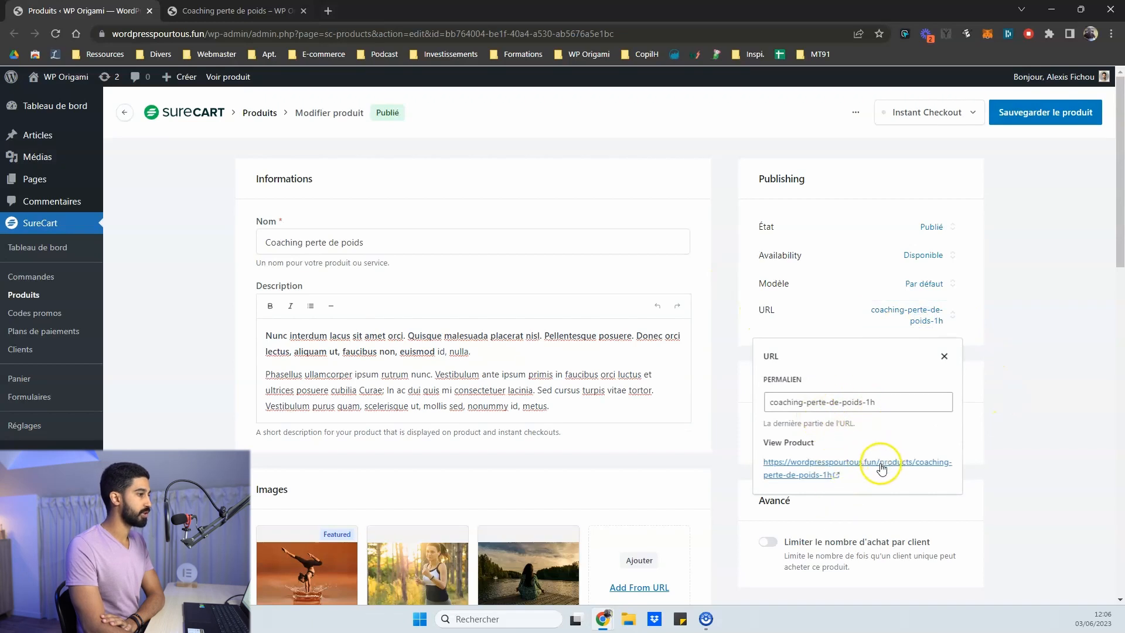
pyautogui.moveTo(875, 402); pyautogui.dragTo(798, 402)
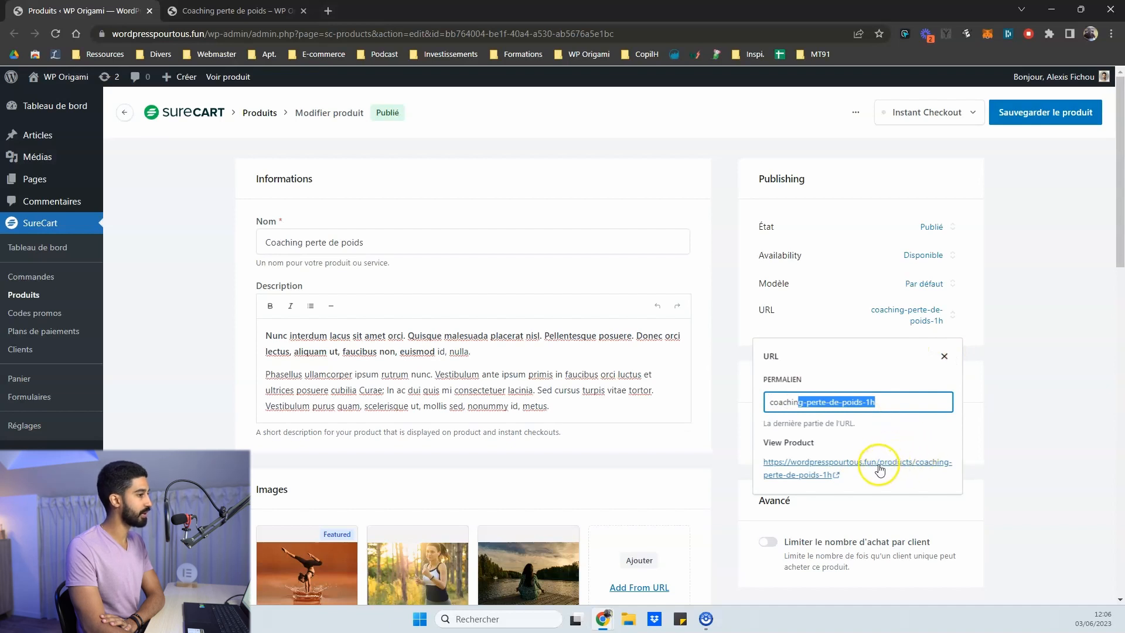
pyautogui.click(944, 355)
# - Open the WordPress permalink settings in a new tab, examine the SureCart product and instant checkout options, and return to the live product page
pyautogui.scroll(-2, 211, 347)
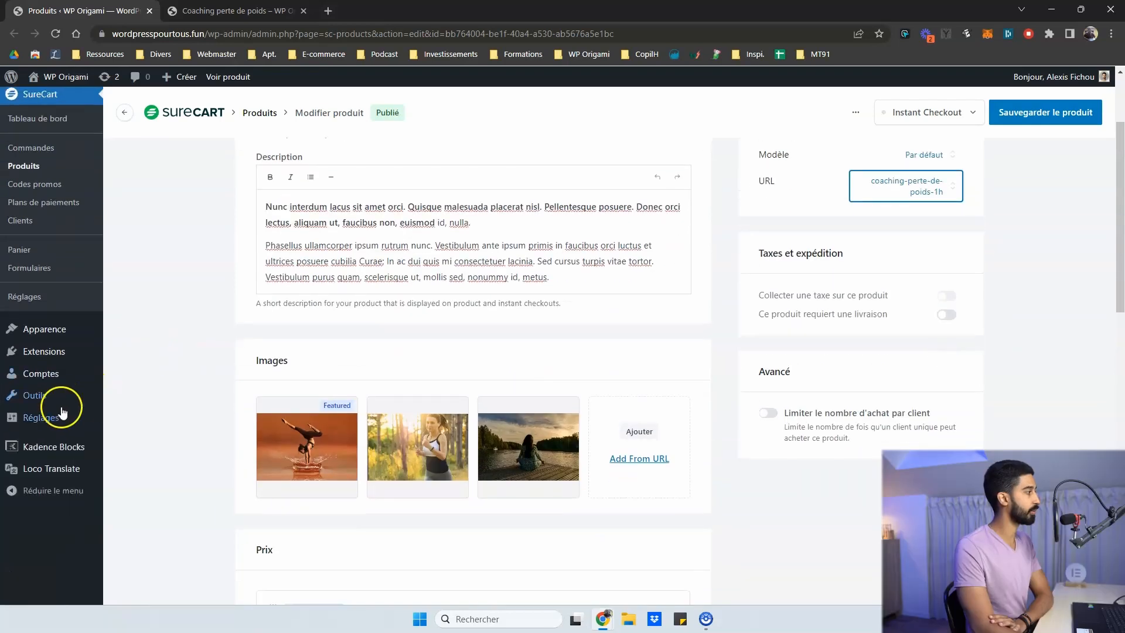
pyautogui.moveTo(63, 412)
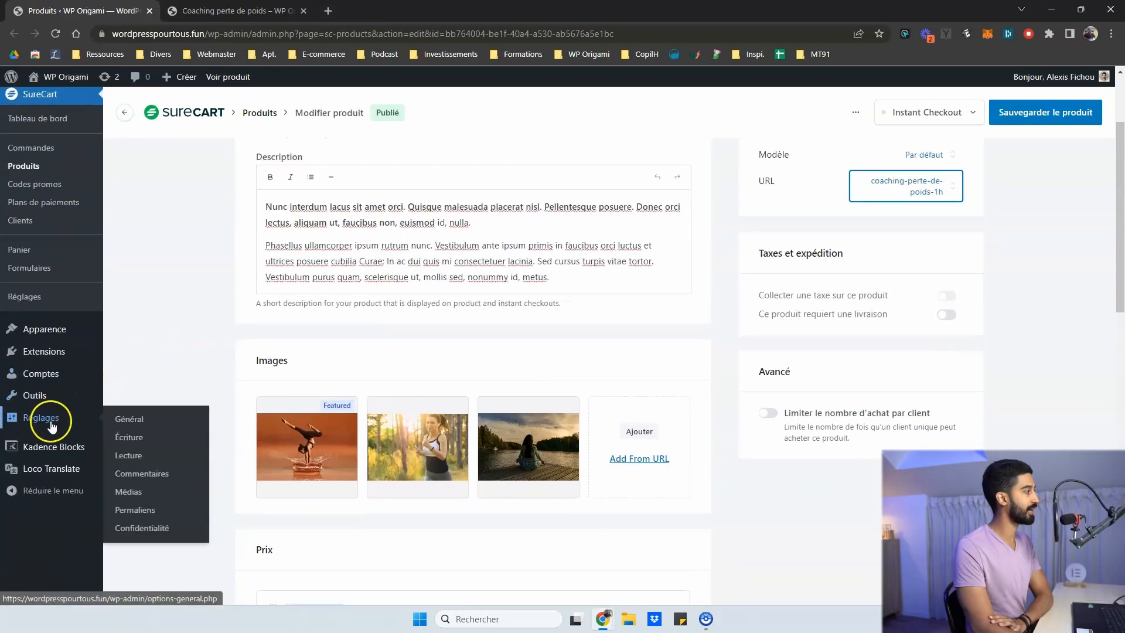
pyautogui.rightClick(134, 508)
pyautogui.click(192, 369)
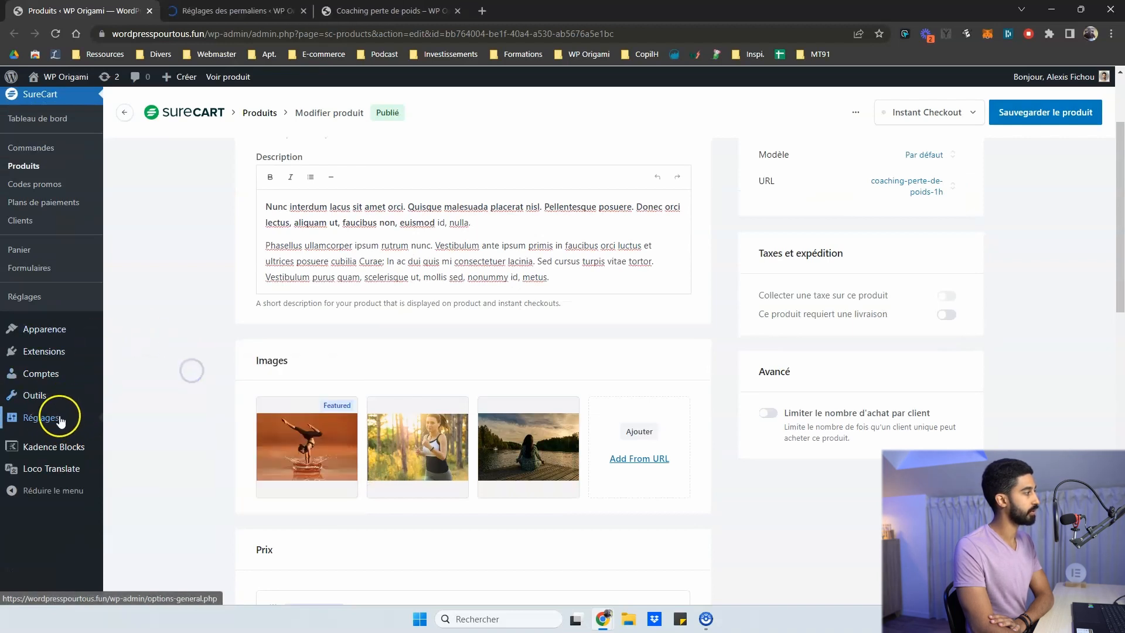
pyautogui.hotkey('ctrl', 'Tab')
pyautogui.scroll(-10, 213, 293)
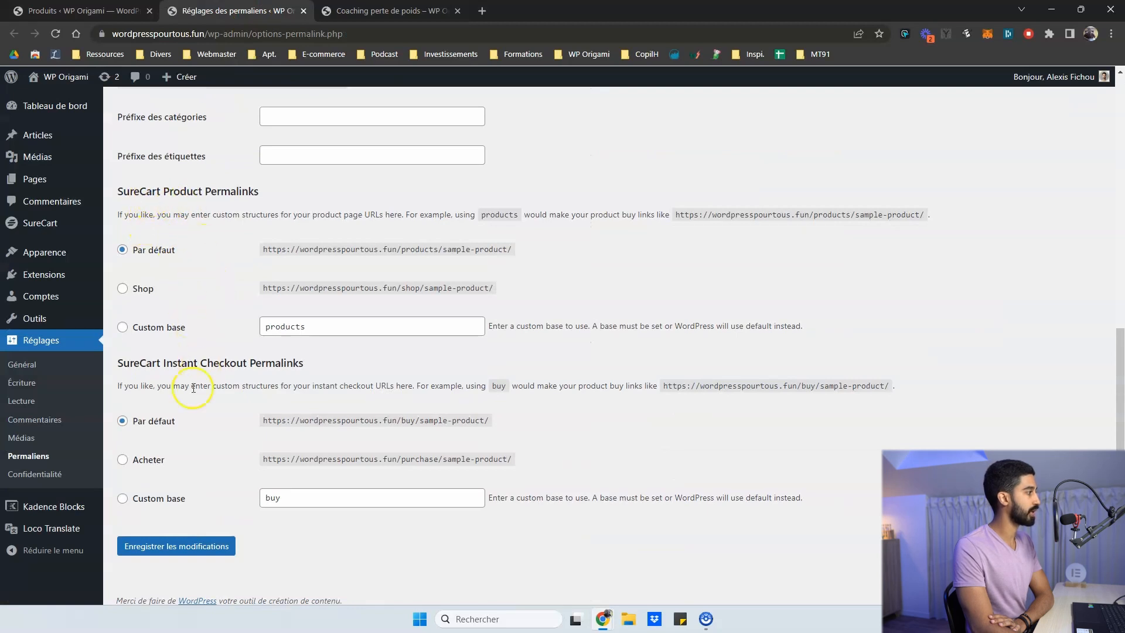
pyautogui.scroll(-1, 205, 369)
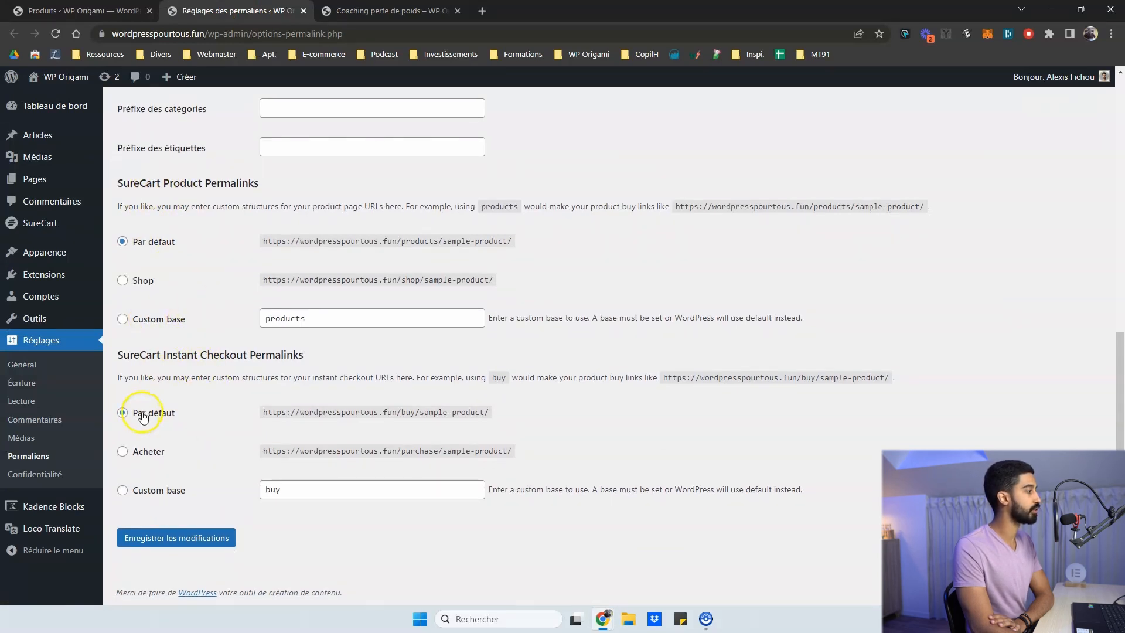
pyautogui.scroll(3, 156, 366)
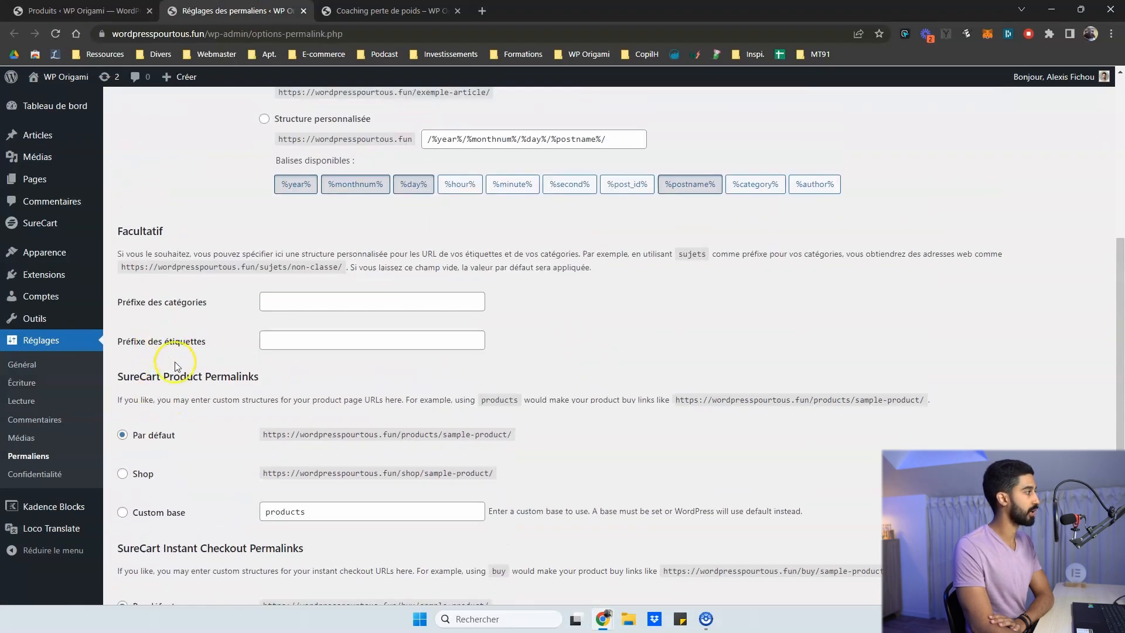
pyautogui.click(304, 11)
pyautogui.click(275, 11)
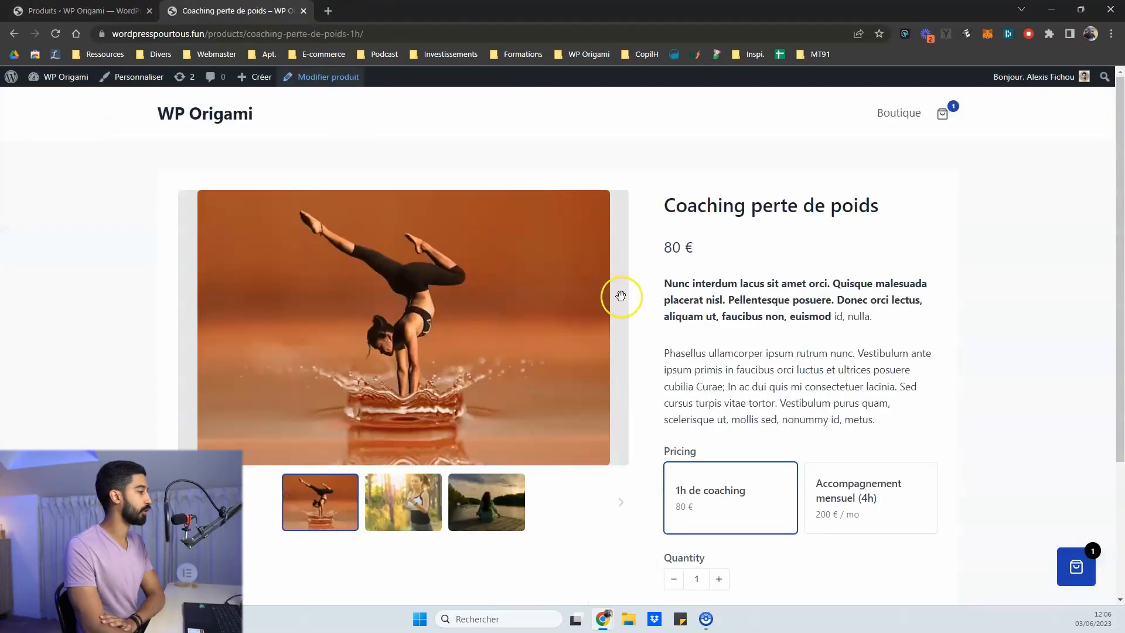
# - Examine the live product page's title, image gallery, description, pricing choices, quantity selector and add-to-cart area
pyautogui.scroll(-3, 645, 294)
pyautogui.scroll(2, 675, 290)
pyautogui.scroll(-1, 675, 290)
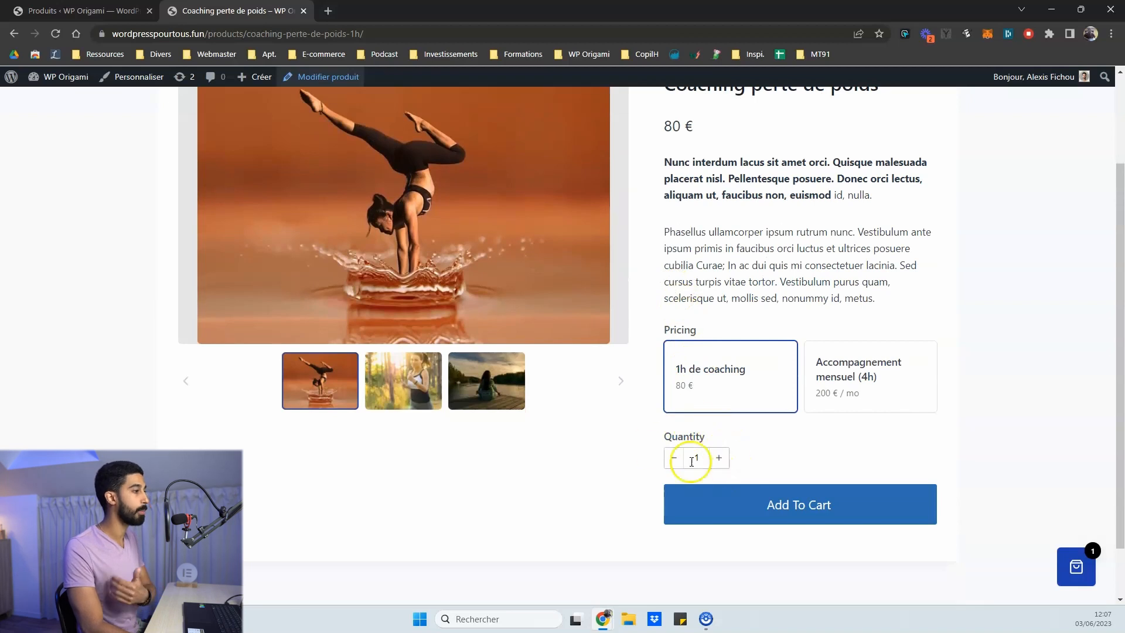
pyautogui.scroll(1, 675, 435)
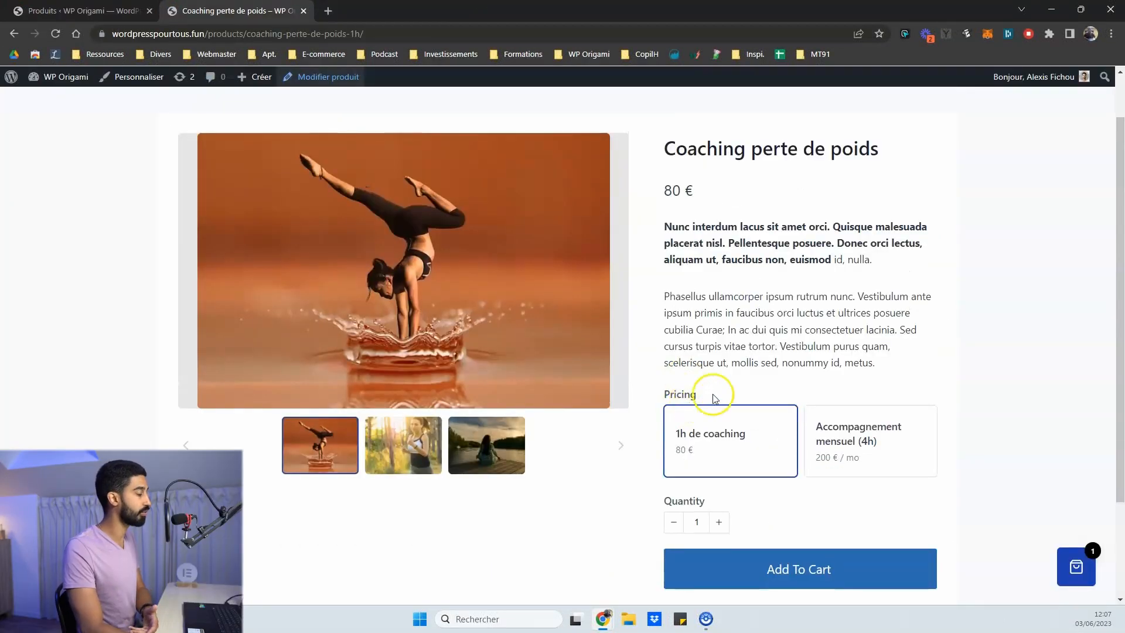
pyautogui.scroll(1, 715, 398)
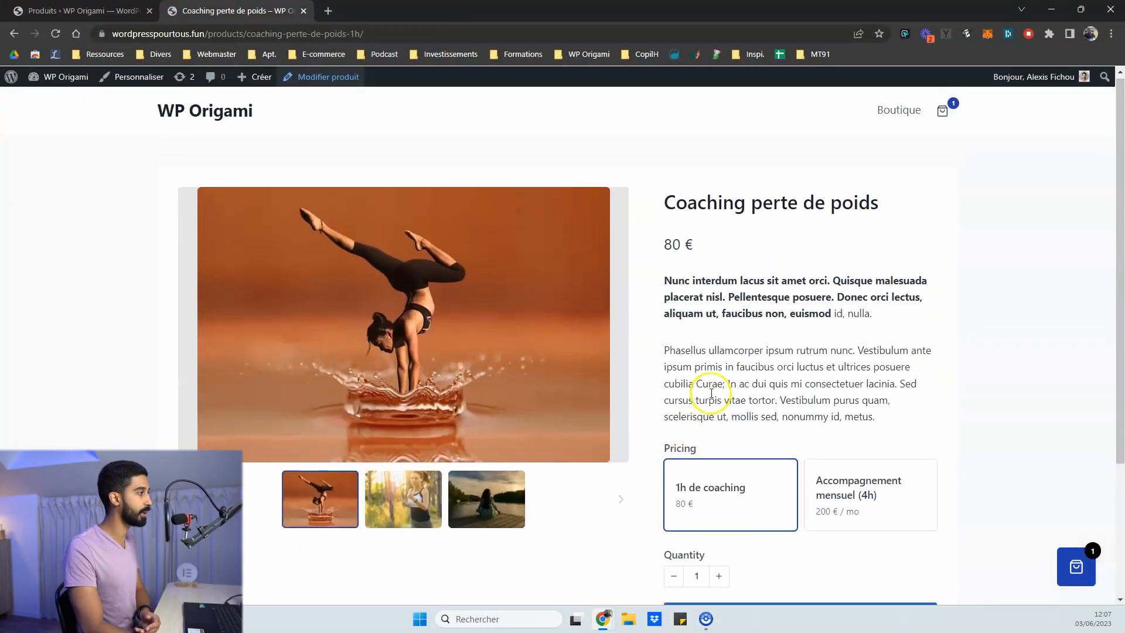
pyautogui.scroll(-3, 711, 397)
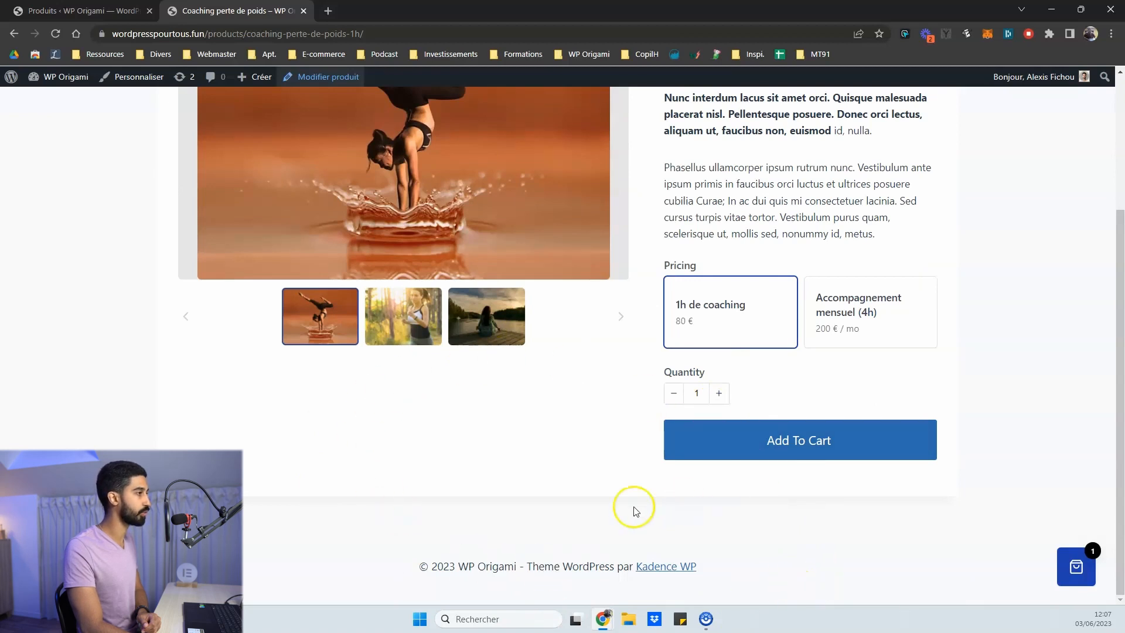
pyautogui.scroll(3, 557, 486)
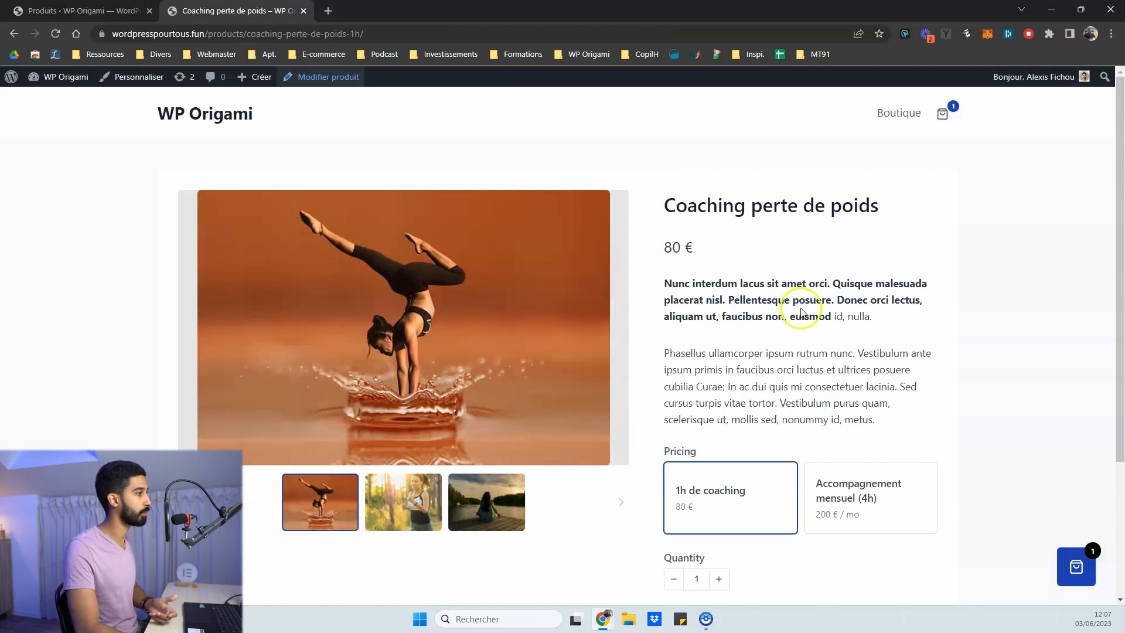
pyautogui.scroll(-3, 708, 188)
pyautogui.scroll(3, 711, 237)
pyautogui.scroll(-2, 711, 252)
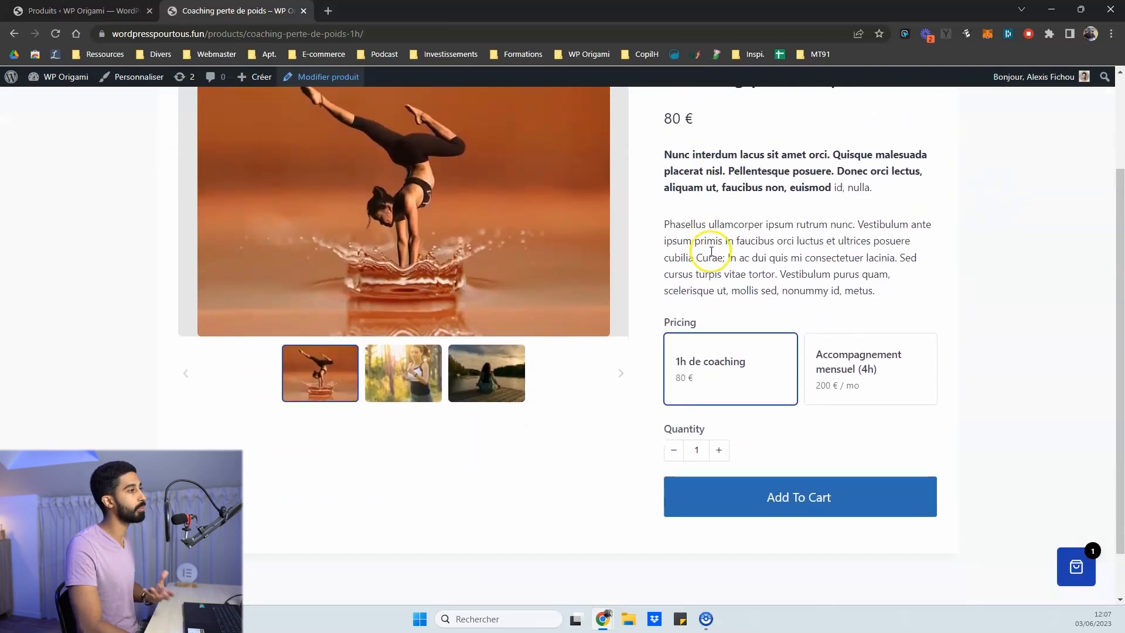
pyautogui.scroll(-1, 446, 404)
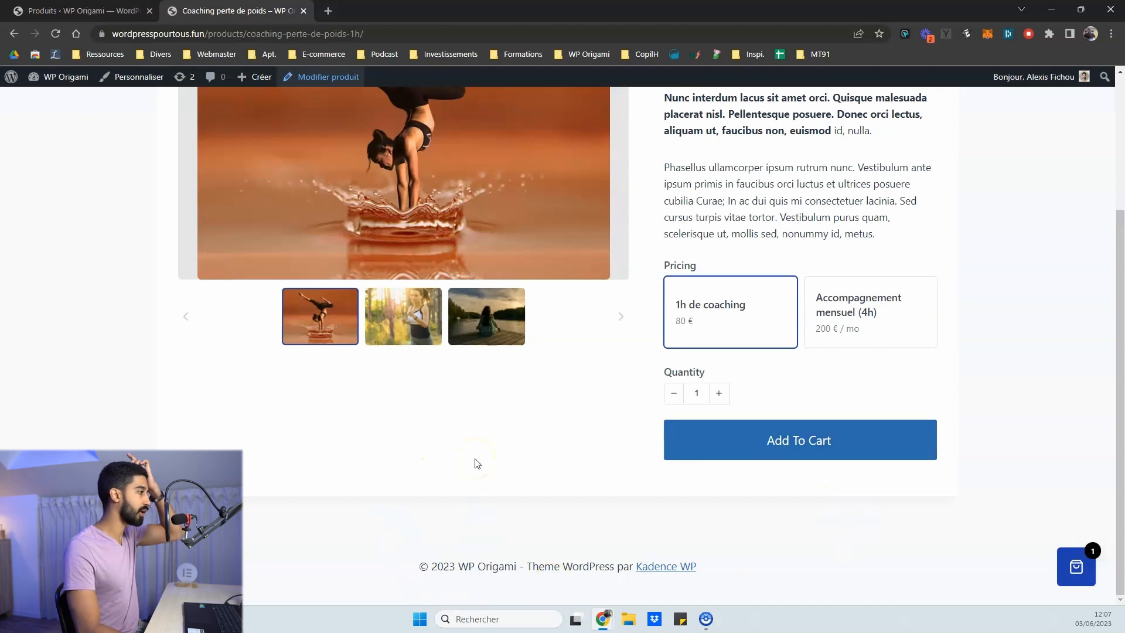
pyautogui.scroll(3, 499, 422)
pyautogui.scroll(-2, 510, 247)
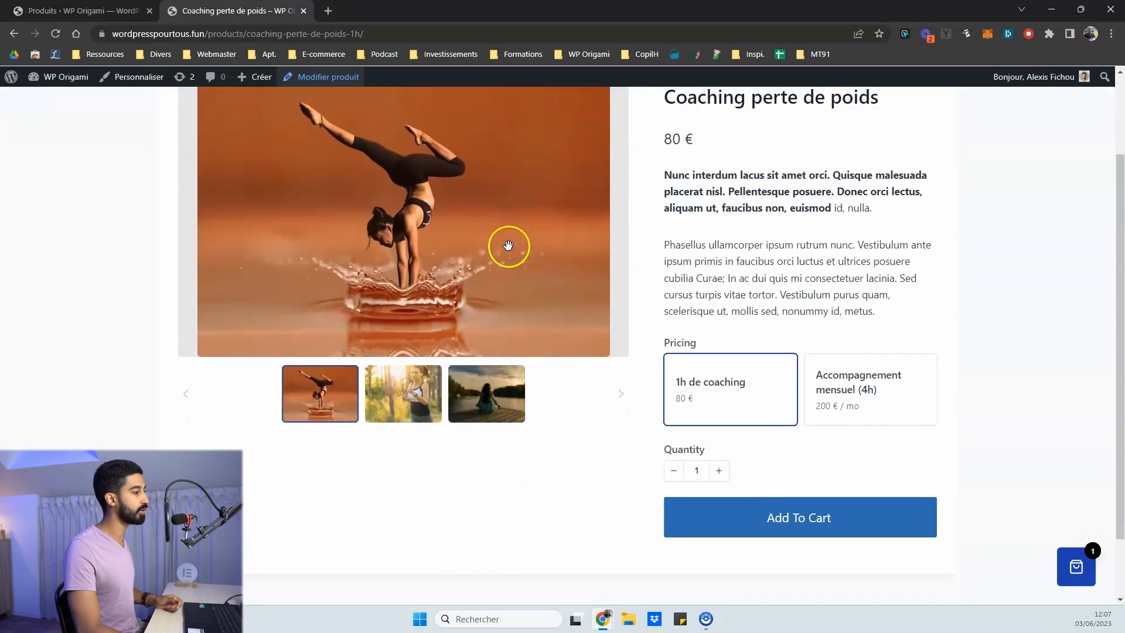
pyautogui.scroll(2, 645, 240)
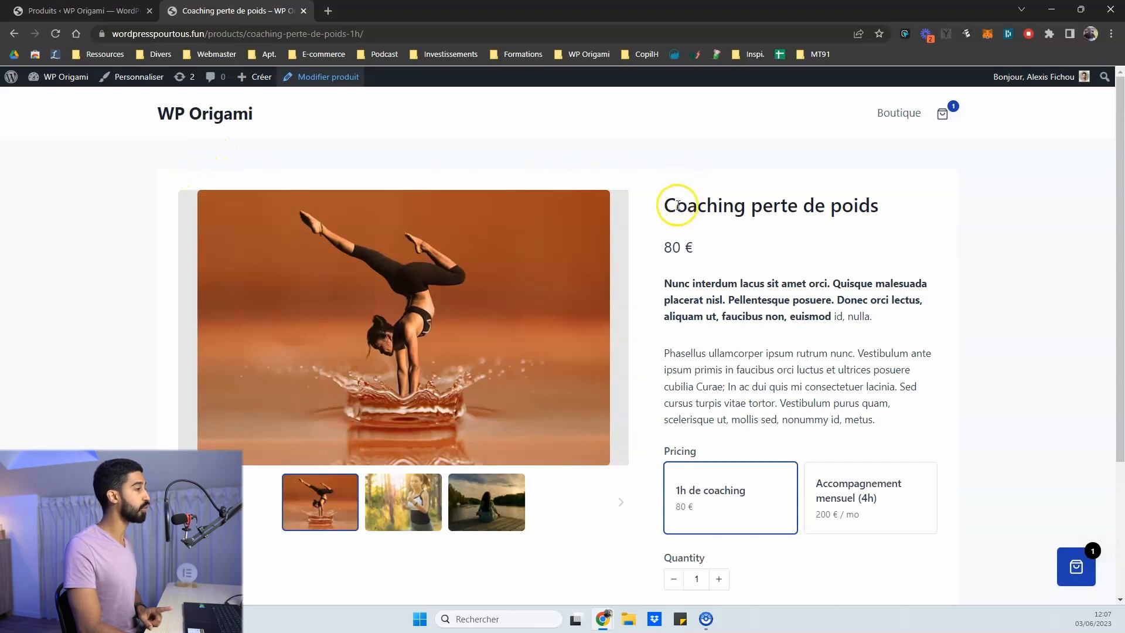
pyautogui.moveTo(677, 205); pyautogui.dragTo(869, 206)
pyautogui.click(251, 184)
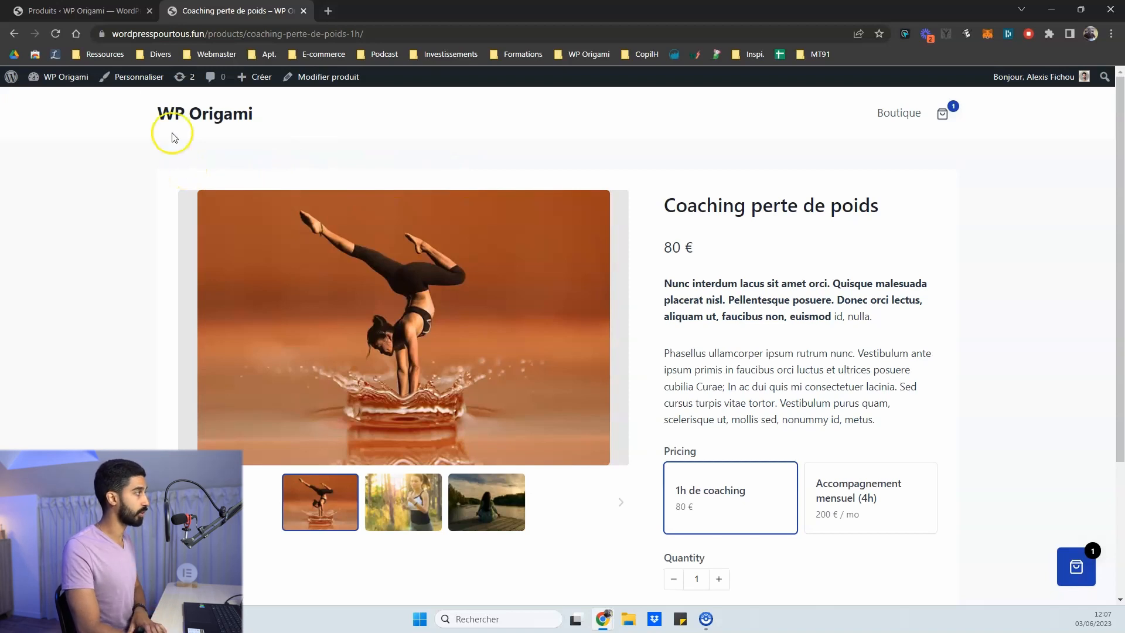
# - Open the theme customizer for the live product page and go to the SureCart Products Layout settings
pyautogui.click(141, 80)
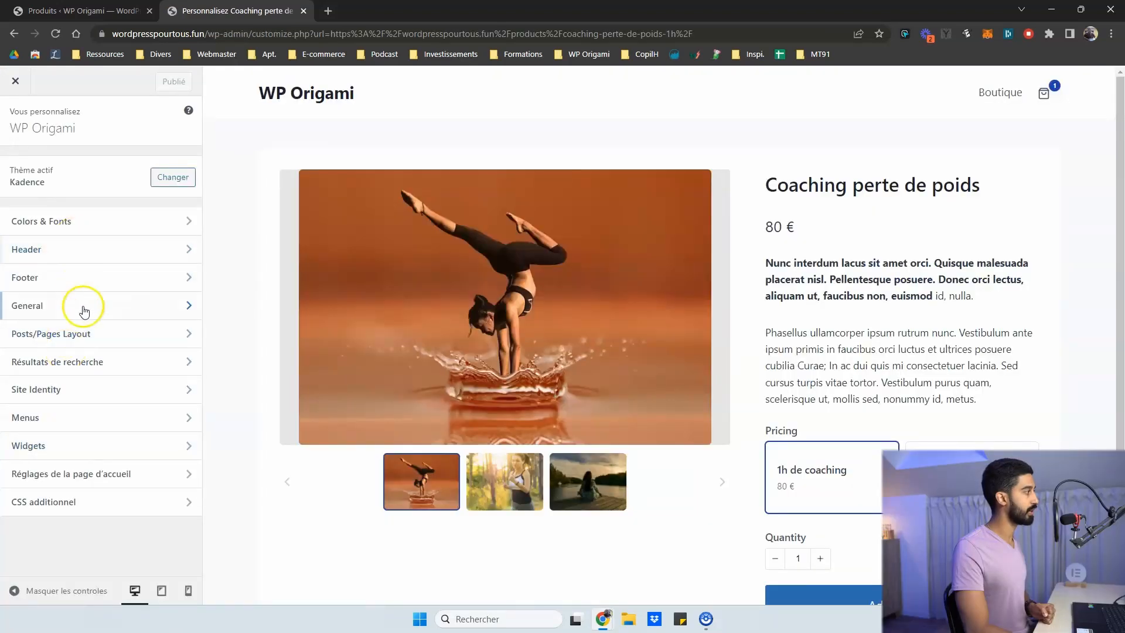
pyautogui.click(82, 334)
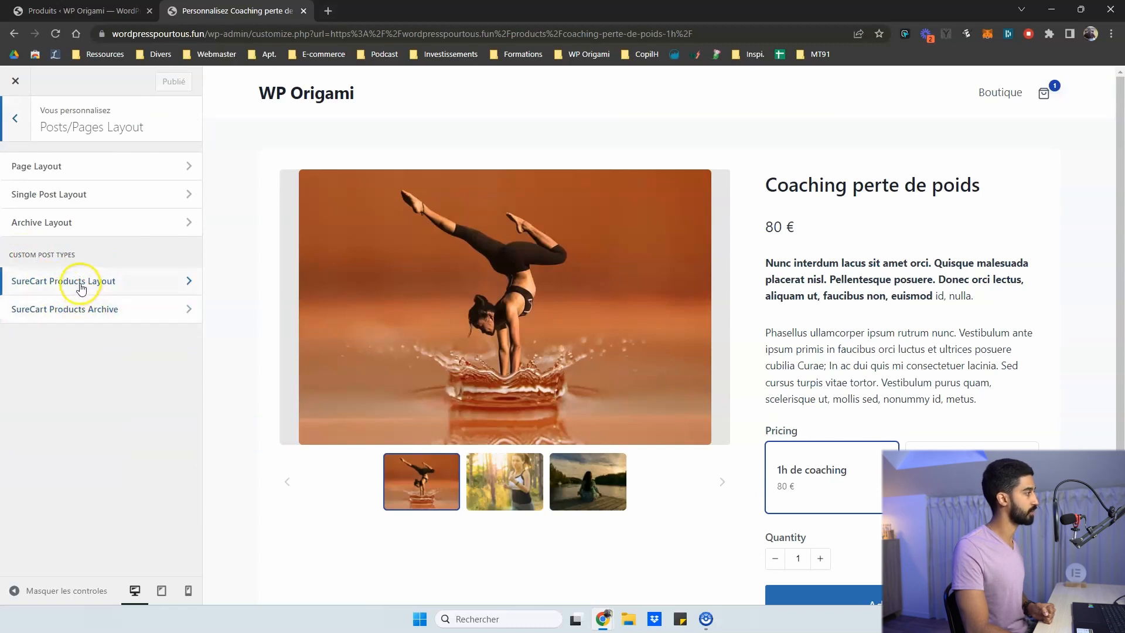
pyautogui.click(57, 284)
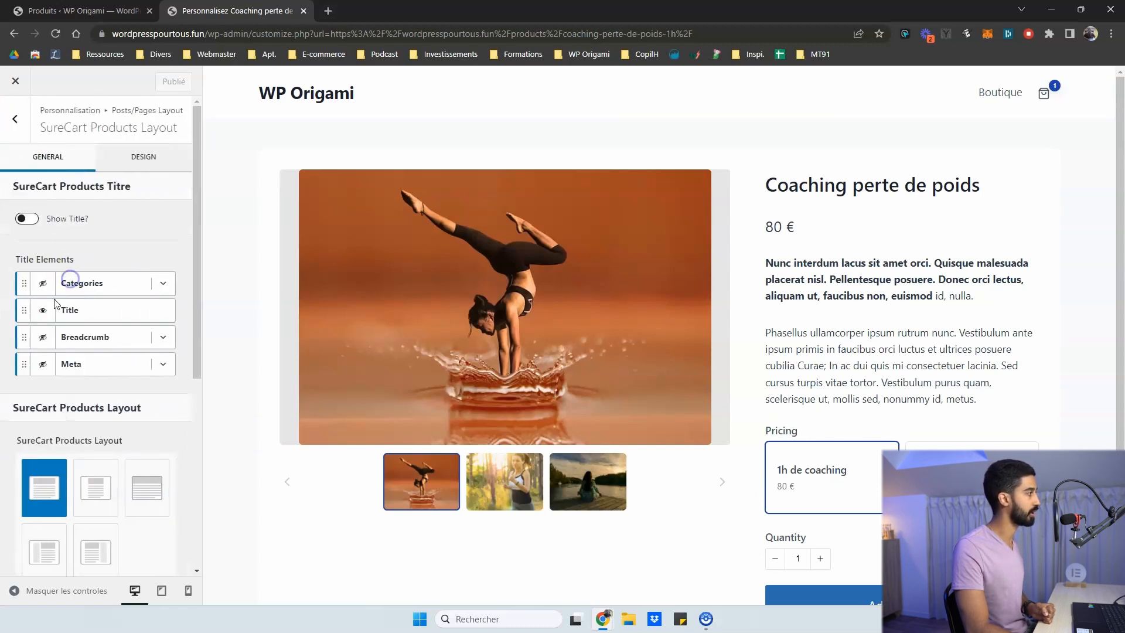
# - Switch the SureCart product title on, off and on again to compare the preview, and examine the title layout options without publishing
pyautogui.click(34, 222)
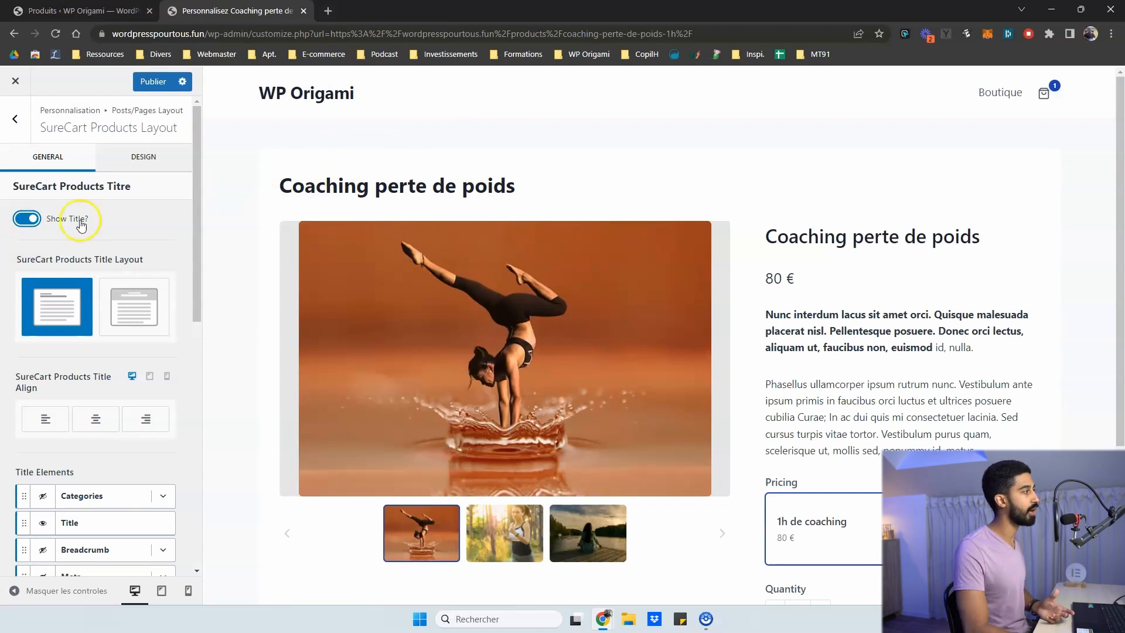
pyautogui.click(26, 228)
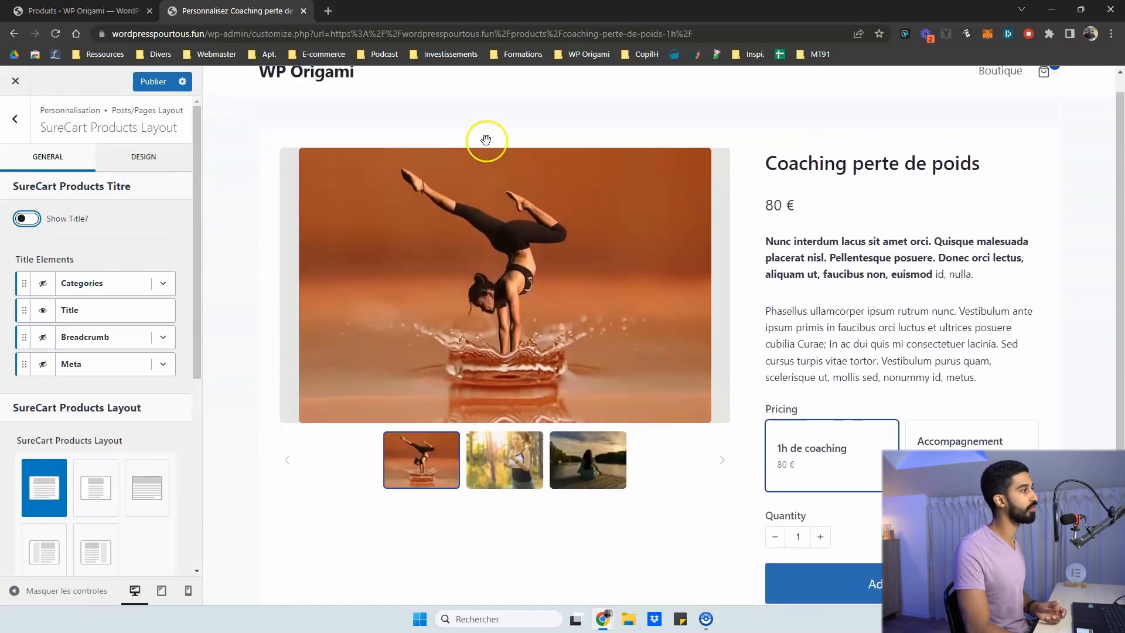
pyautogui.click(66, 217)
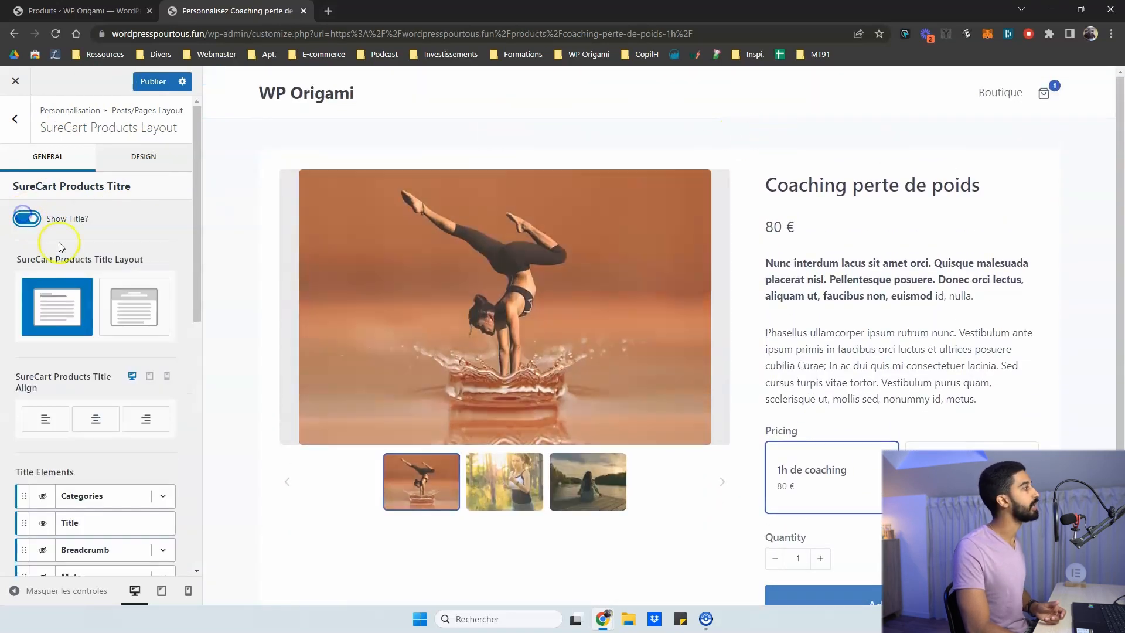
pyautogui.scroll(-2, 65, 261)
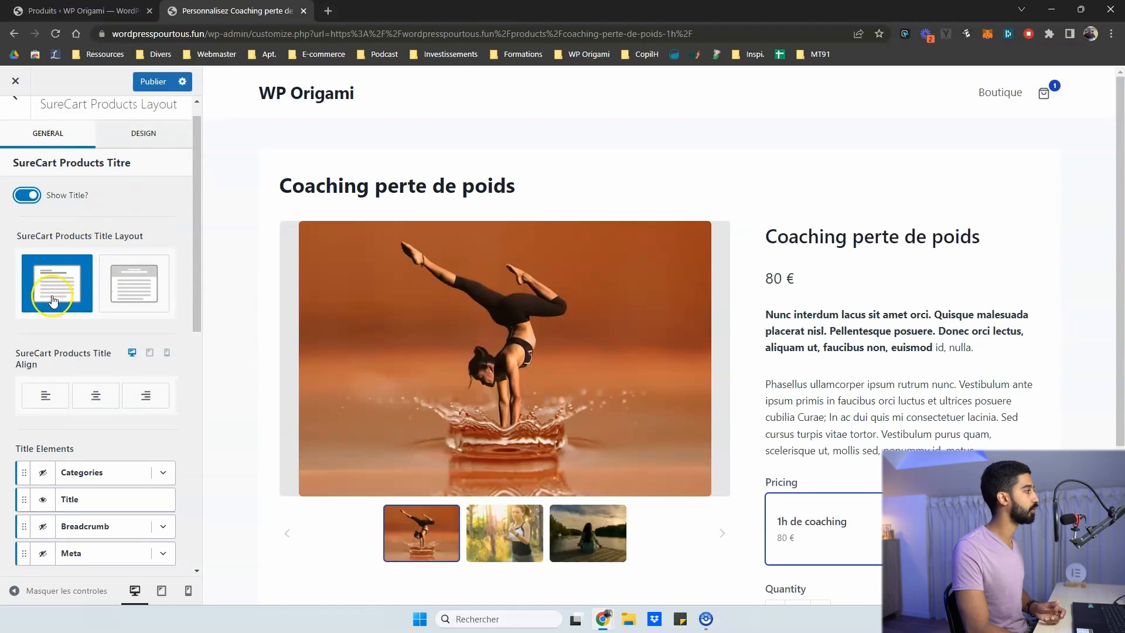
pyautogui.scroll(2, 108, 201)
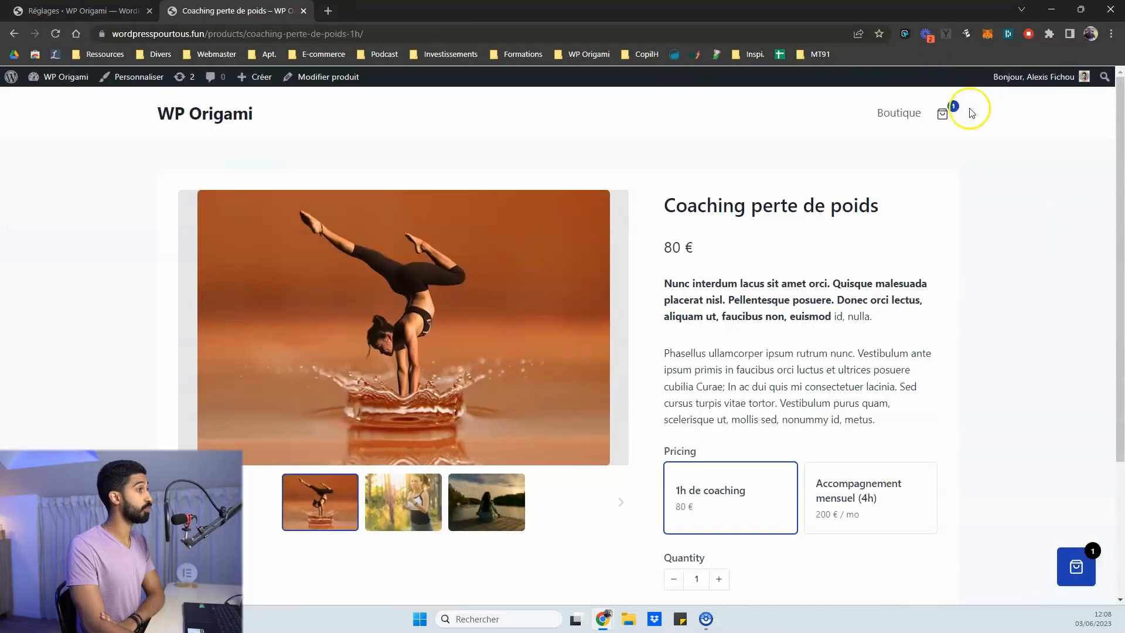
# - Examine the cart section of the SureCart store settings and compare the cart icon types with the live product page, keeping Both
pyautogui.click(141, 11)
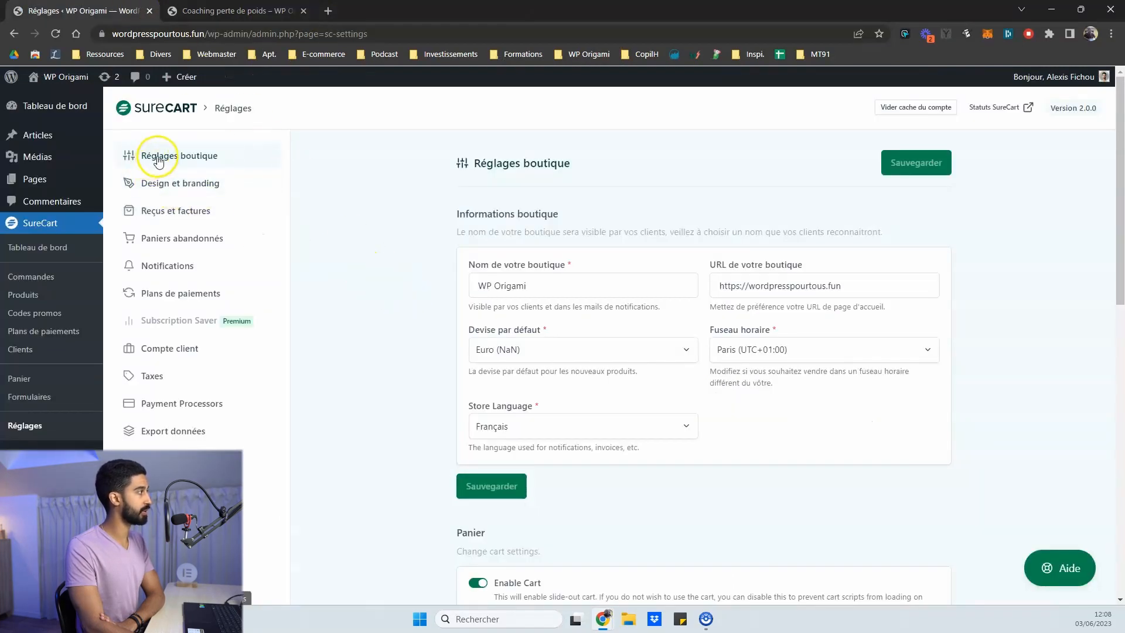
pyautogui.scroll(-5, 402, 306)
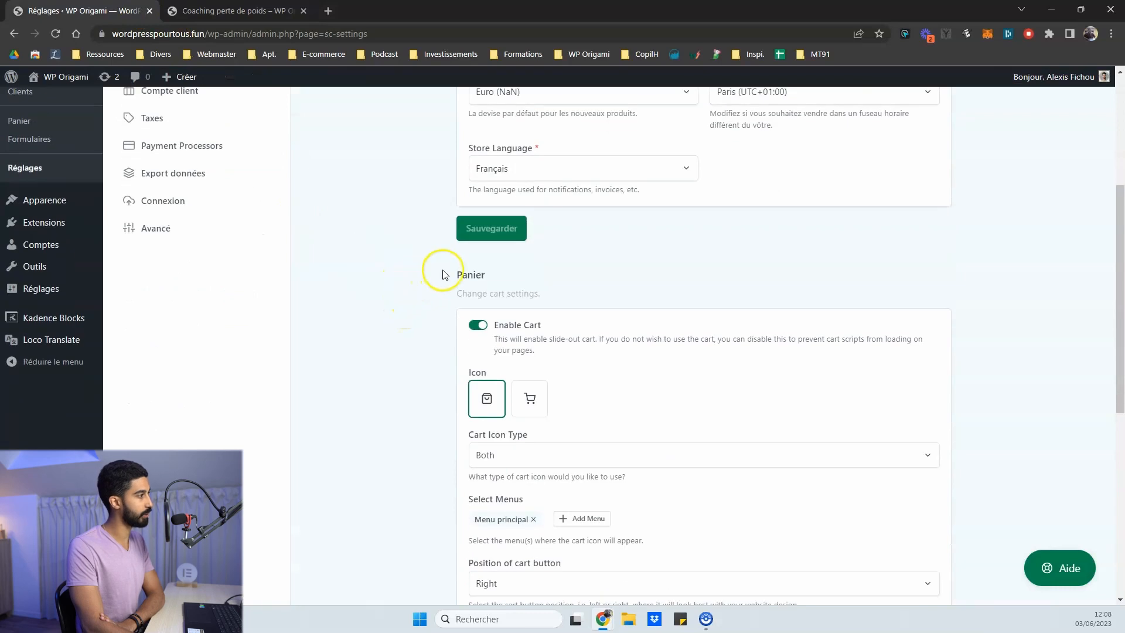
pyautogui.scroll(-2, 459, 242)
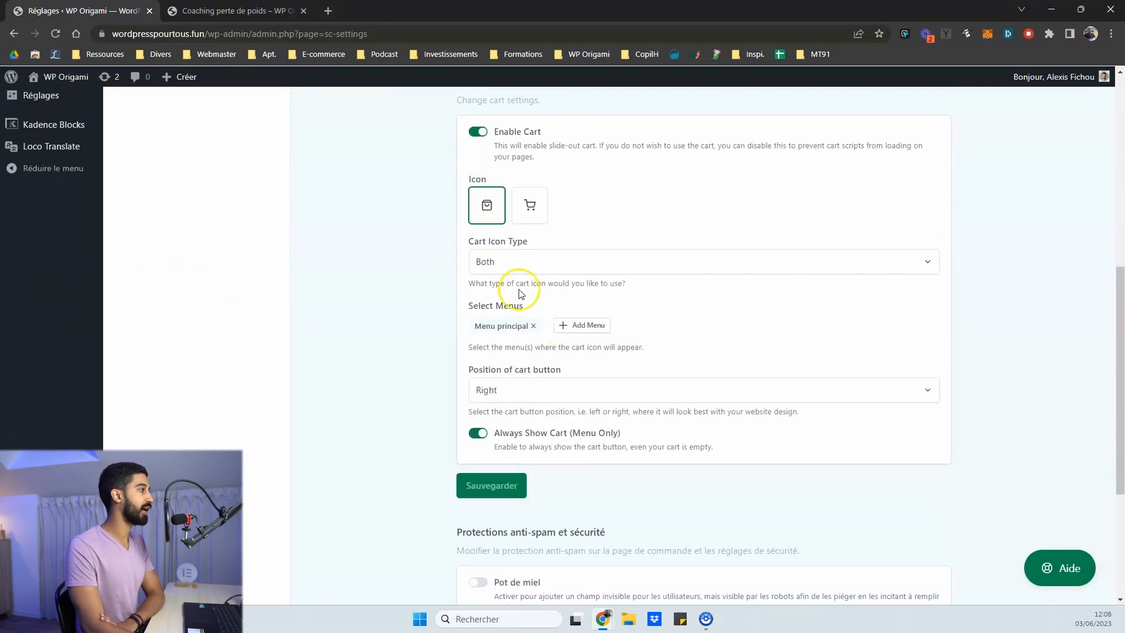
pyautogui.click(504, 264)
pyautogui.click(271, 12)
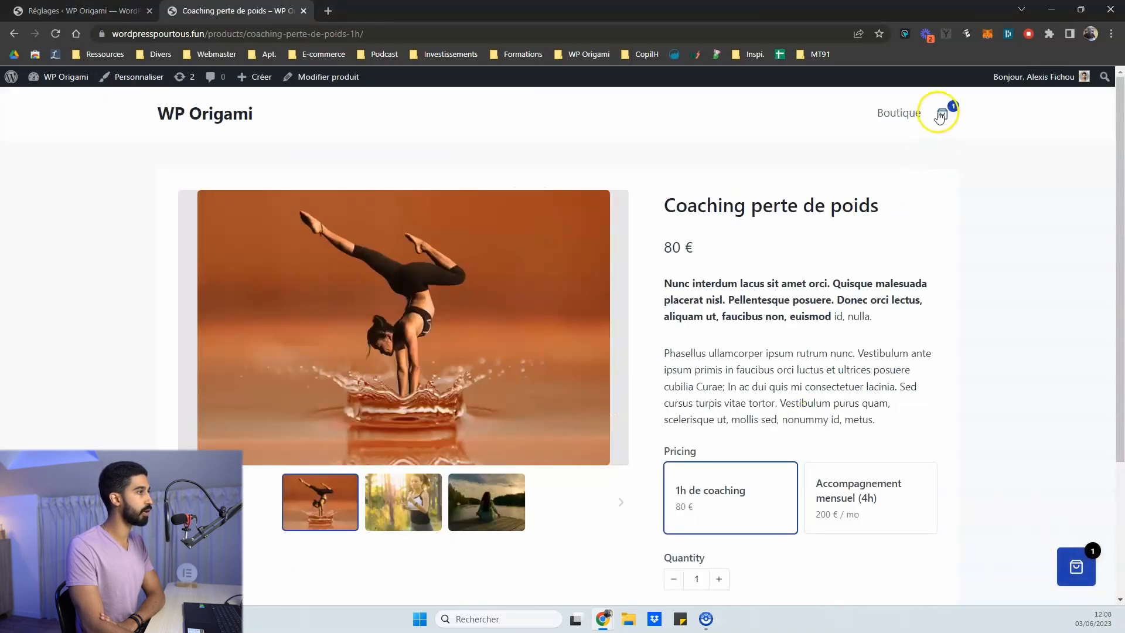
pyautogui.click(105, 11)
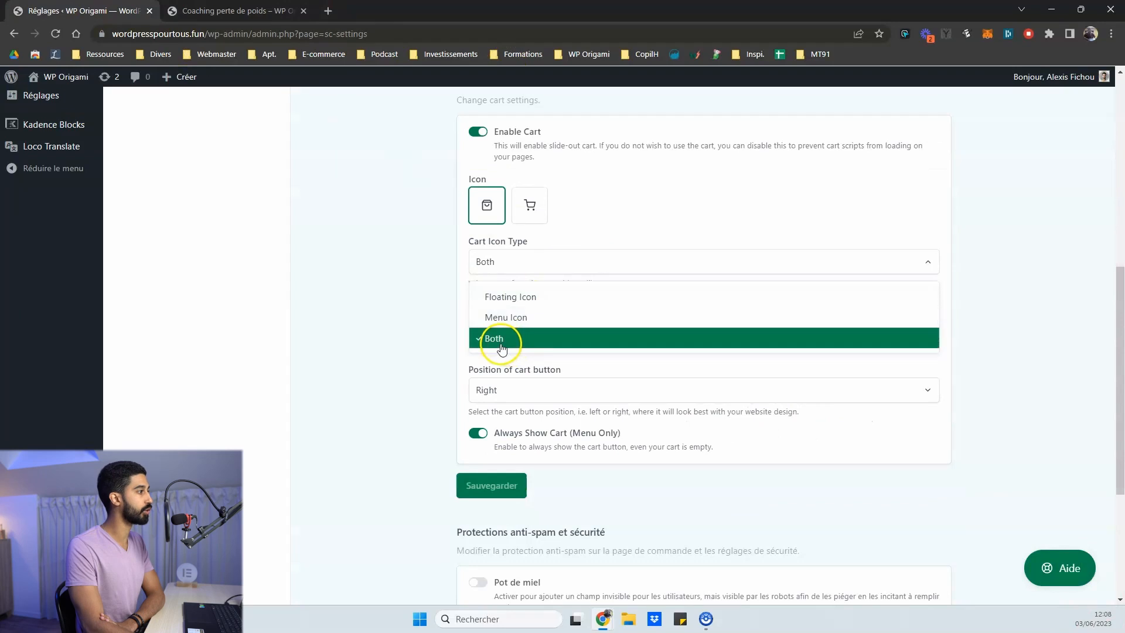
pyautogui.click(420, 221)
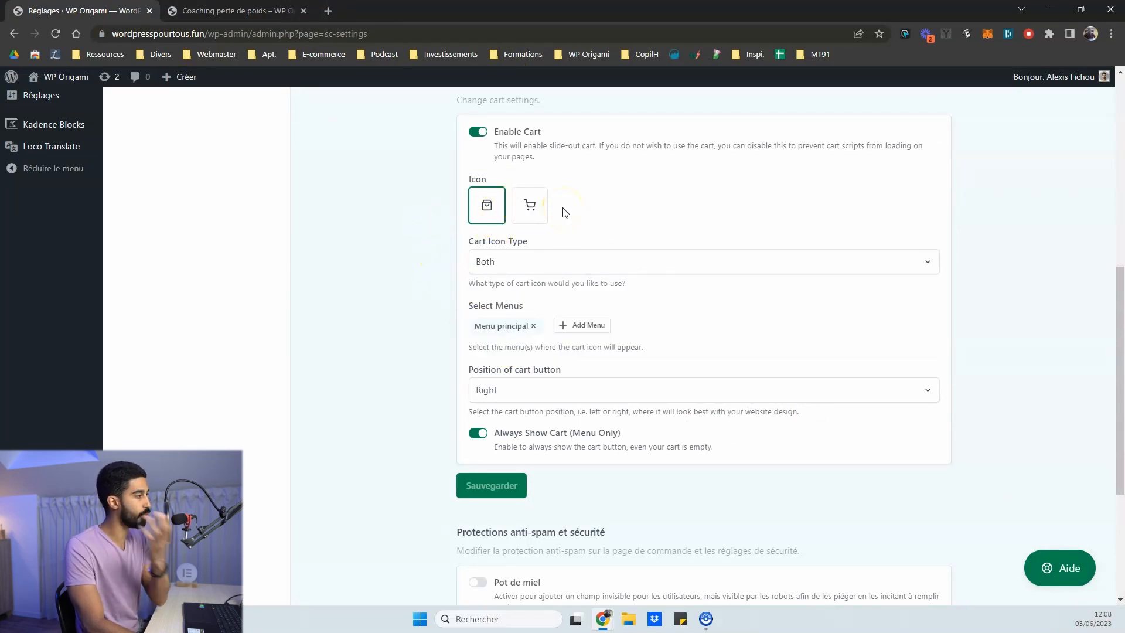
# - Inspect the position choices for the cart button, keeping Right, and return to the live product page
pyautogui.click(574, 397)
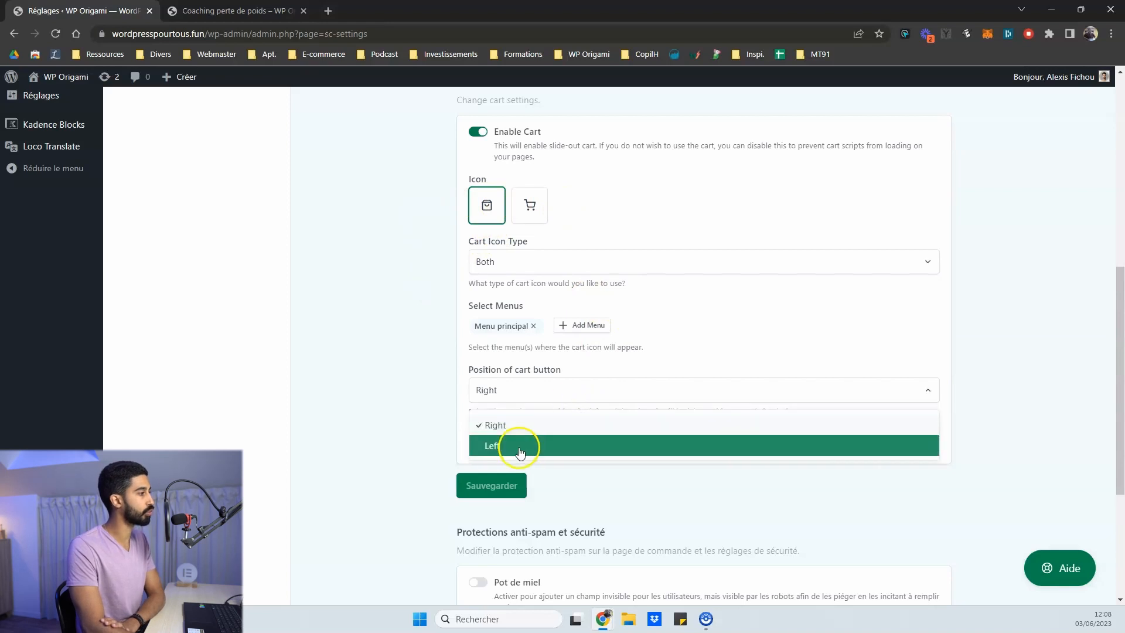
pyautogui.click(462, 430)
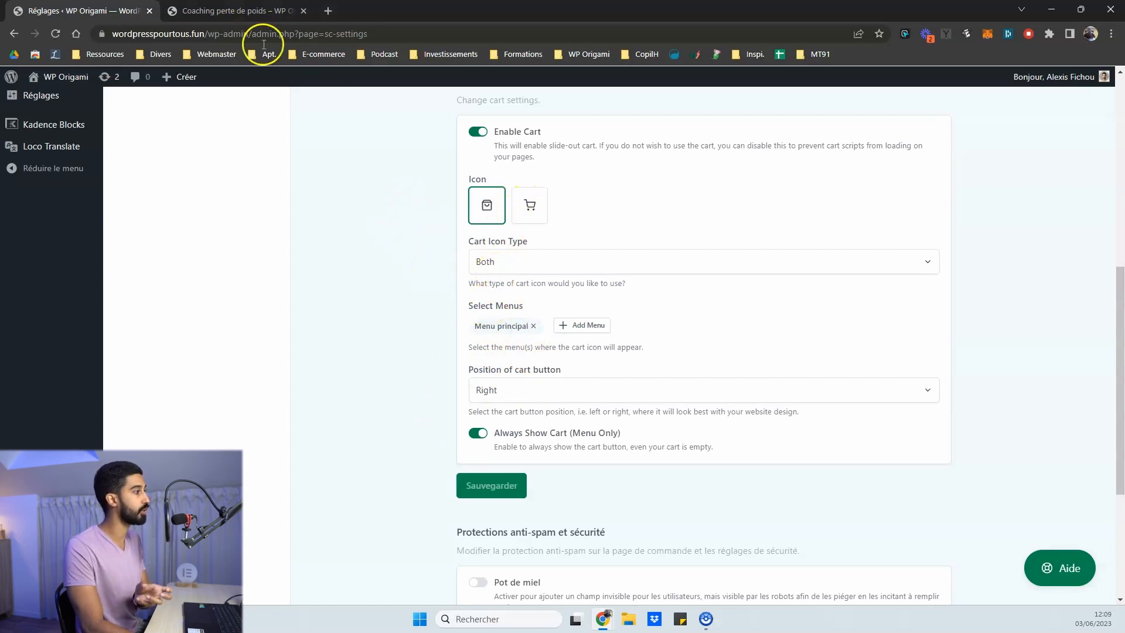
pyautogui.click(475, 388)
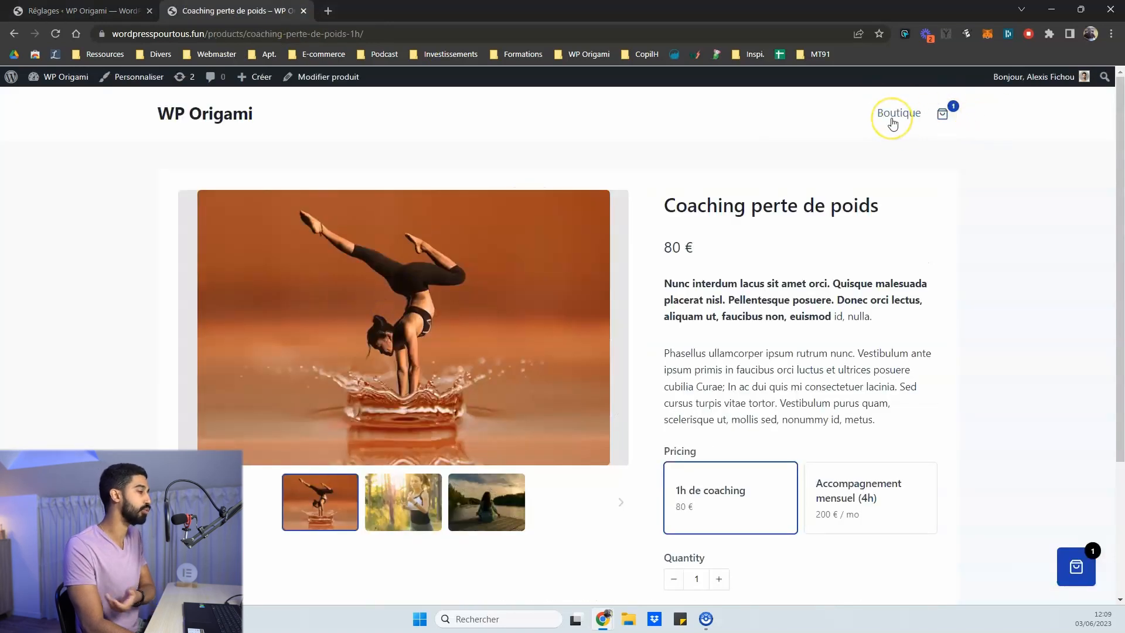
# - Open the slide-out cart from the site menu on the live product page twice, closing it each time
pyautogui.click(944, 115)
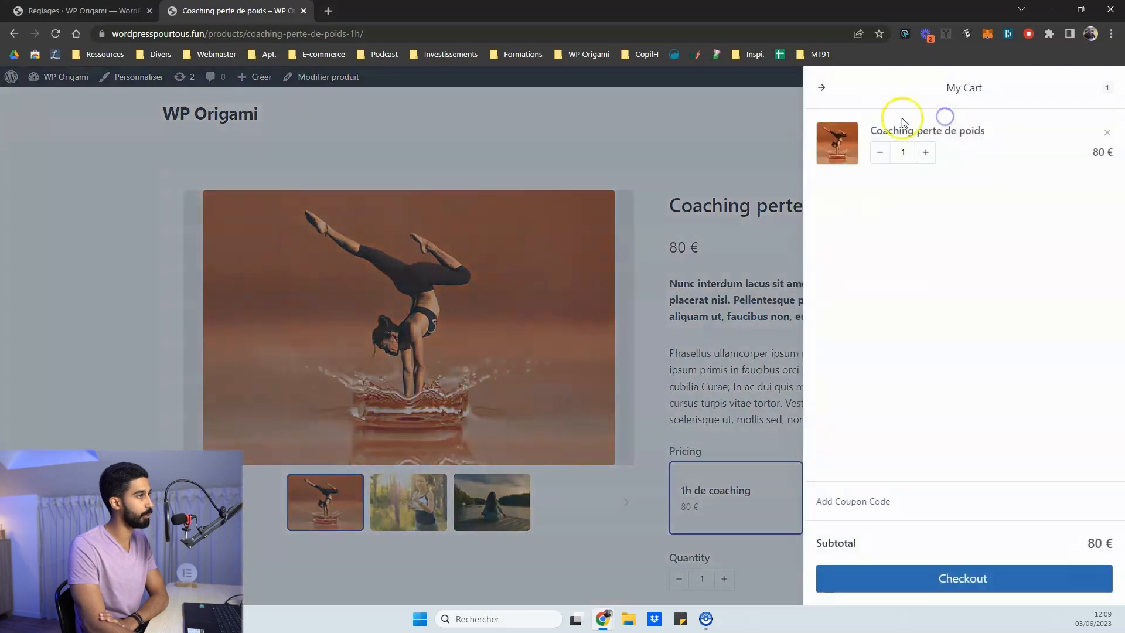
pyautogui.click(771, 135)
pyautogui.click(942, 113)
pyautogui.click(698, 192)
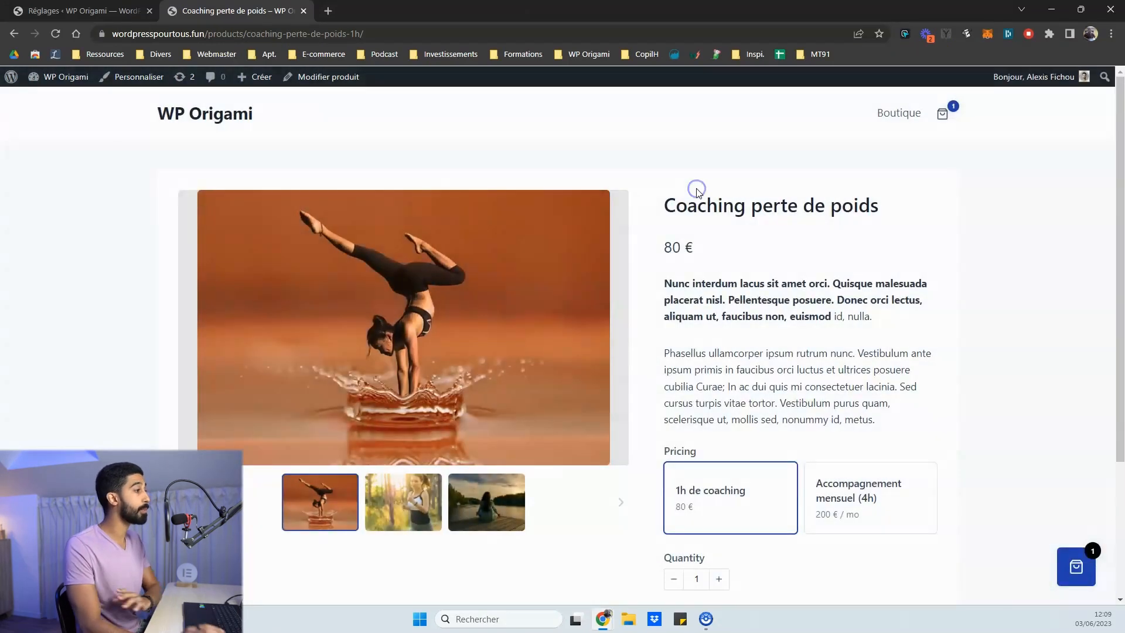